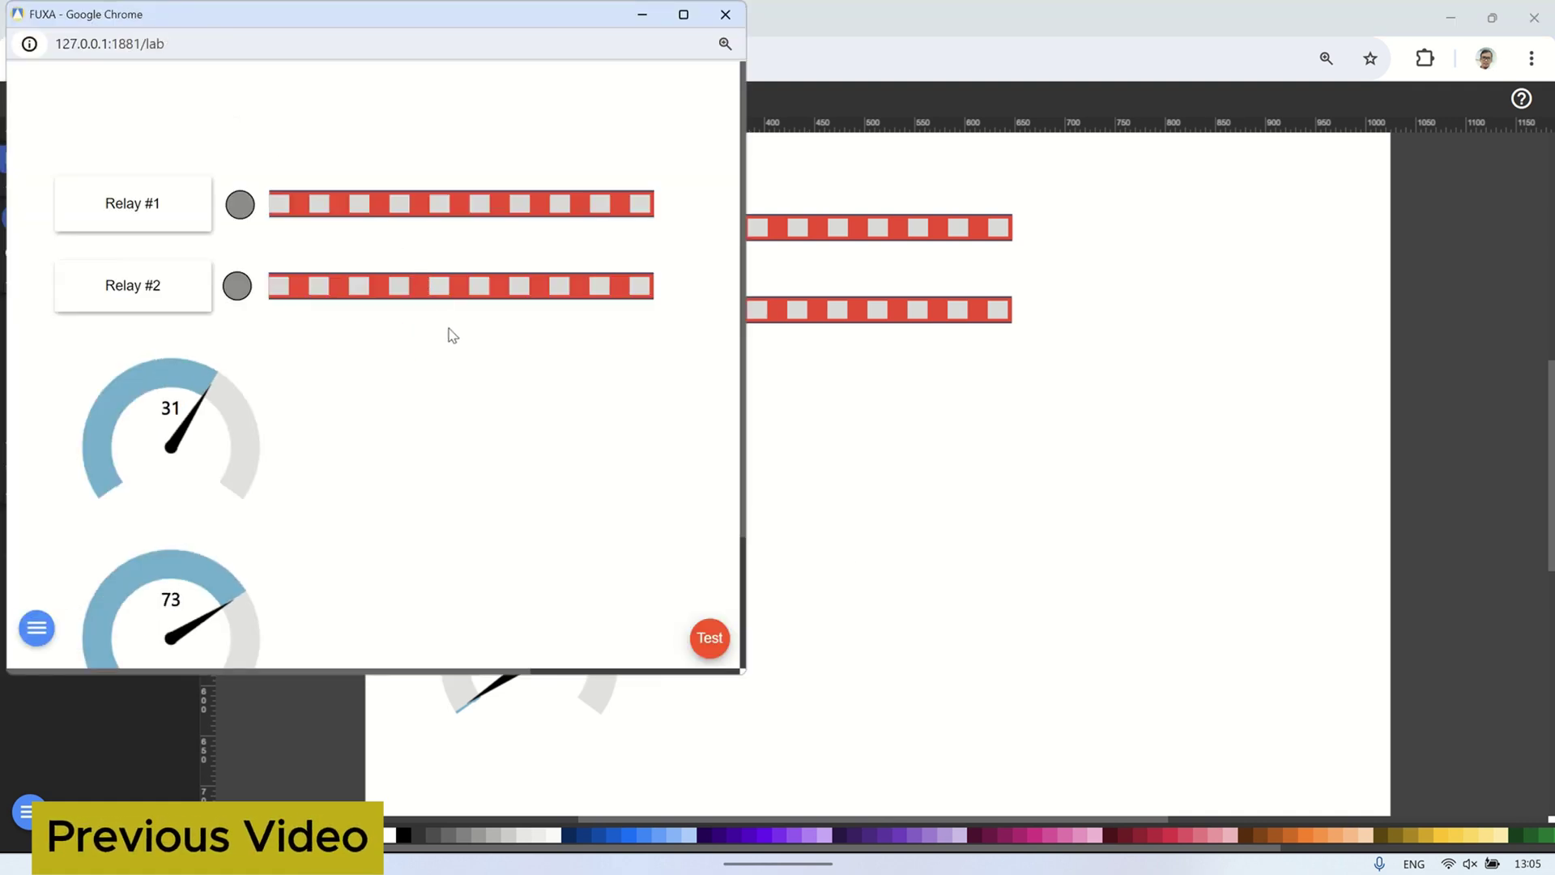
Close the running view and review the lower gauge's Interactivity settings, linked to humidity.
left_click(725, 14)
left_click(564, 613)
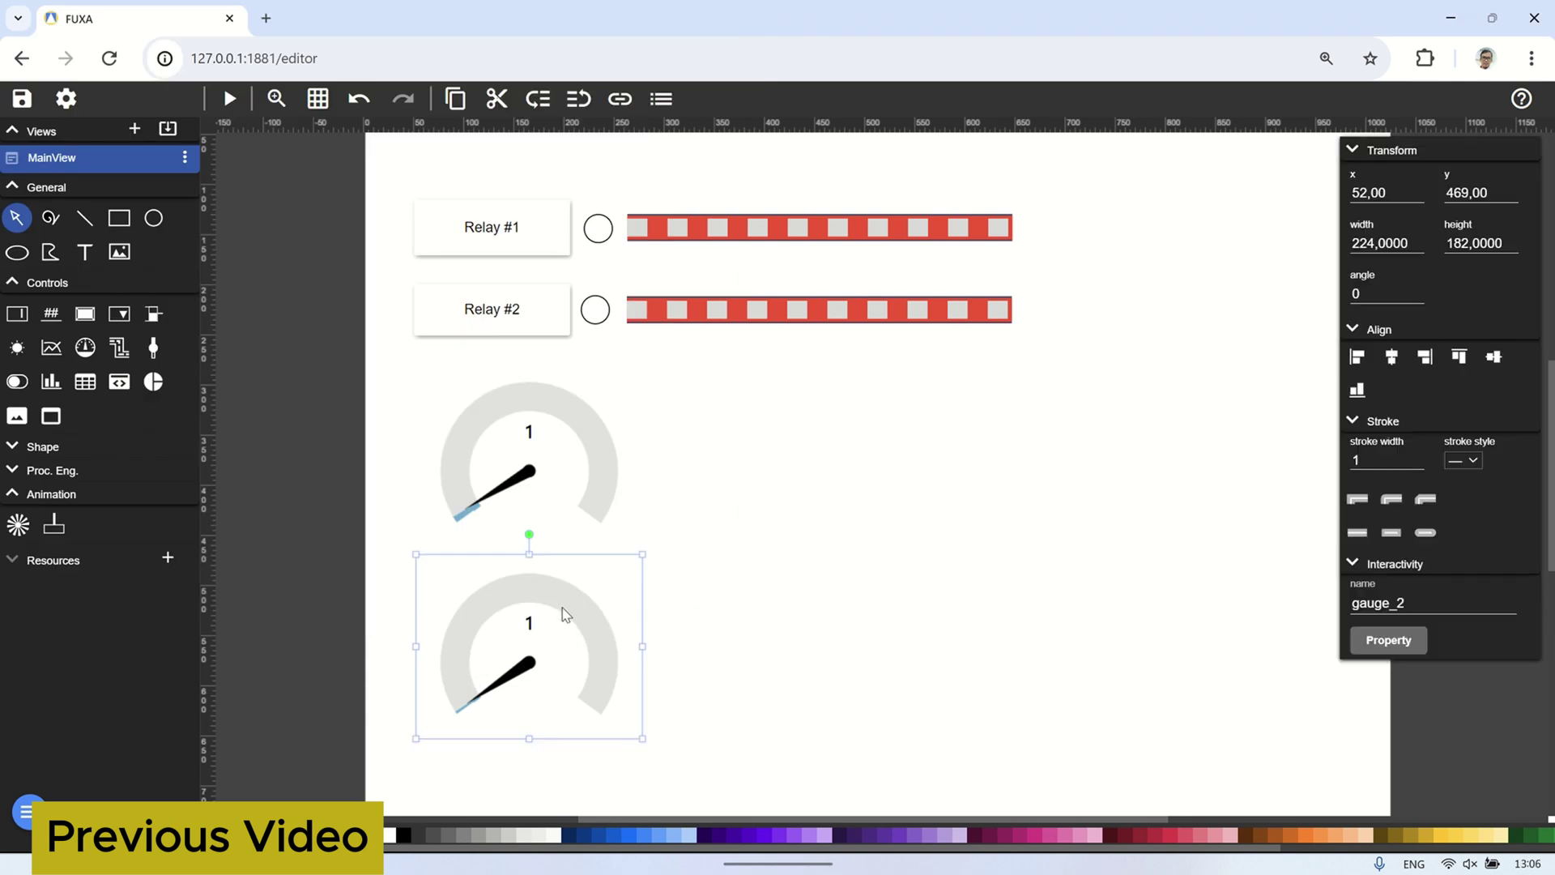
right_click(565, 613)
left_click(602, 536)
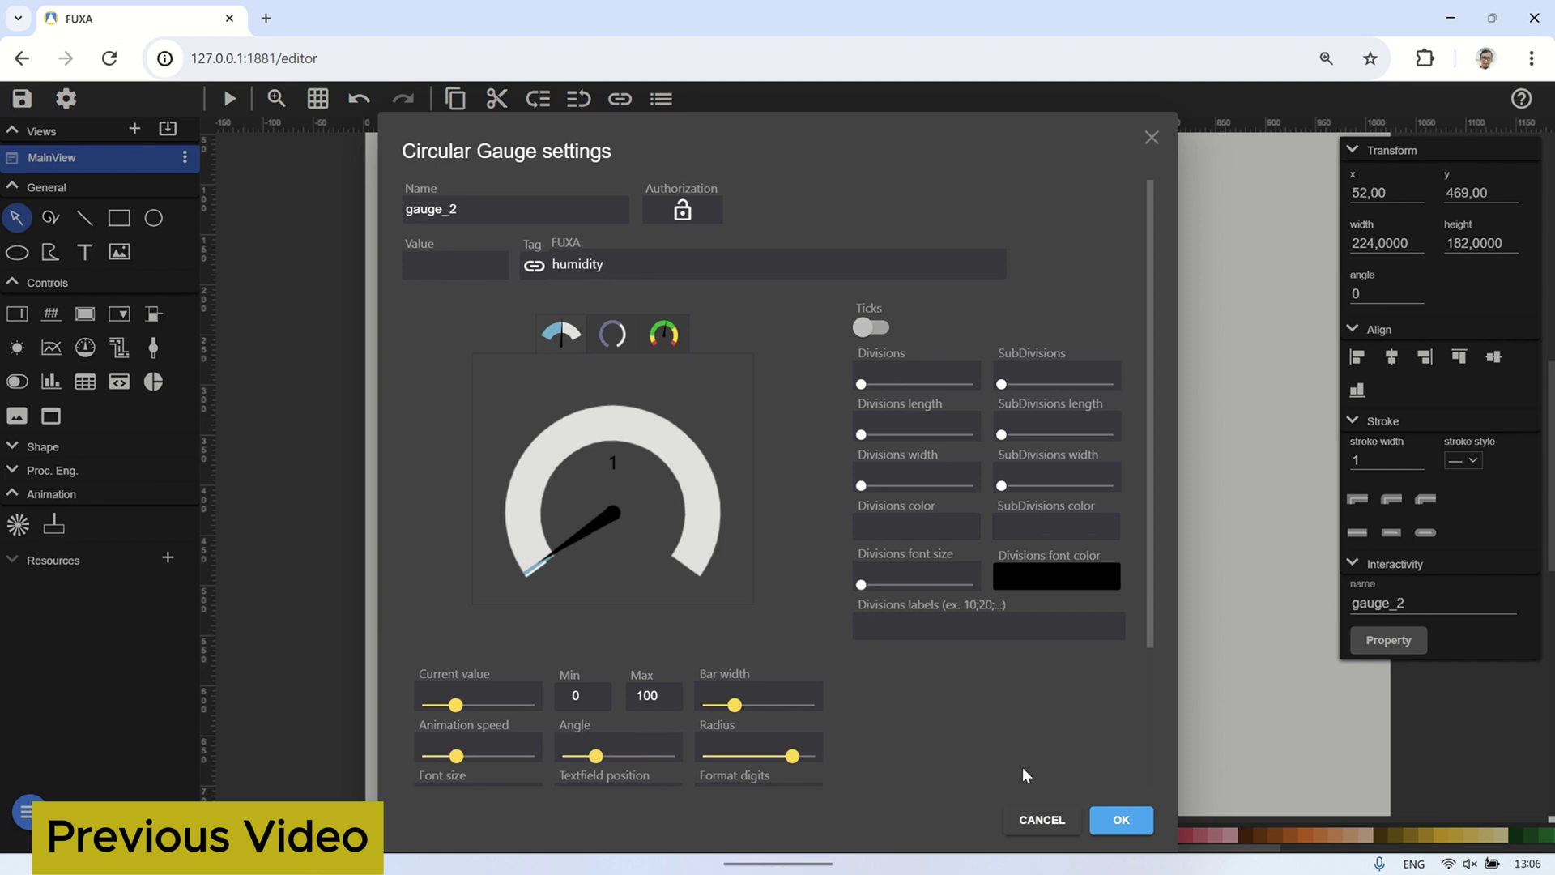
left_click(1042, 821)
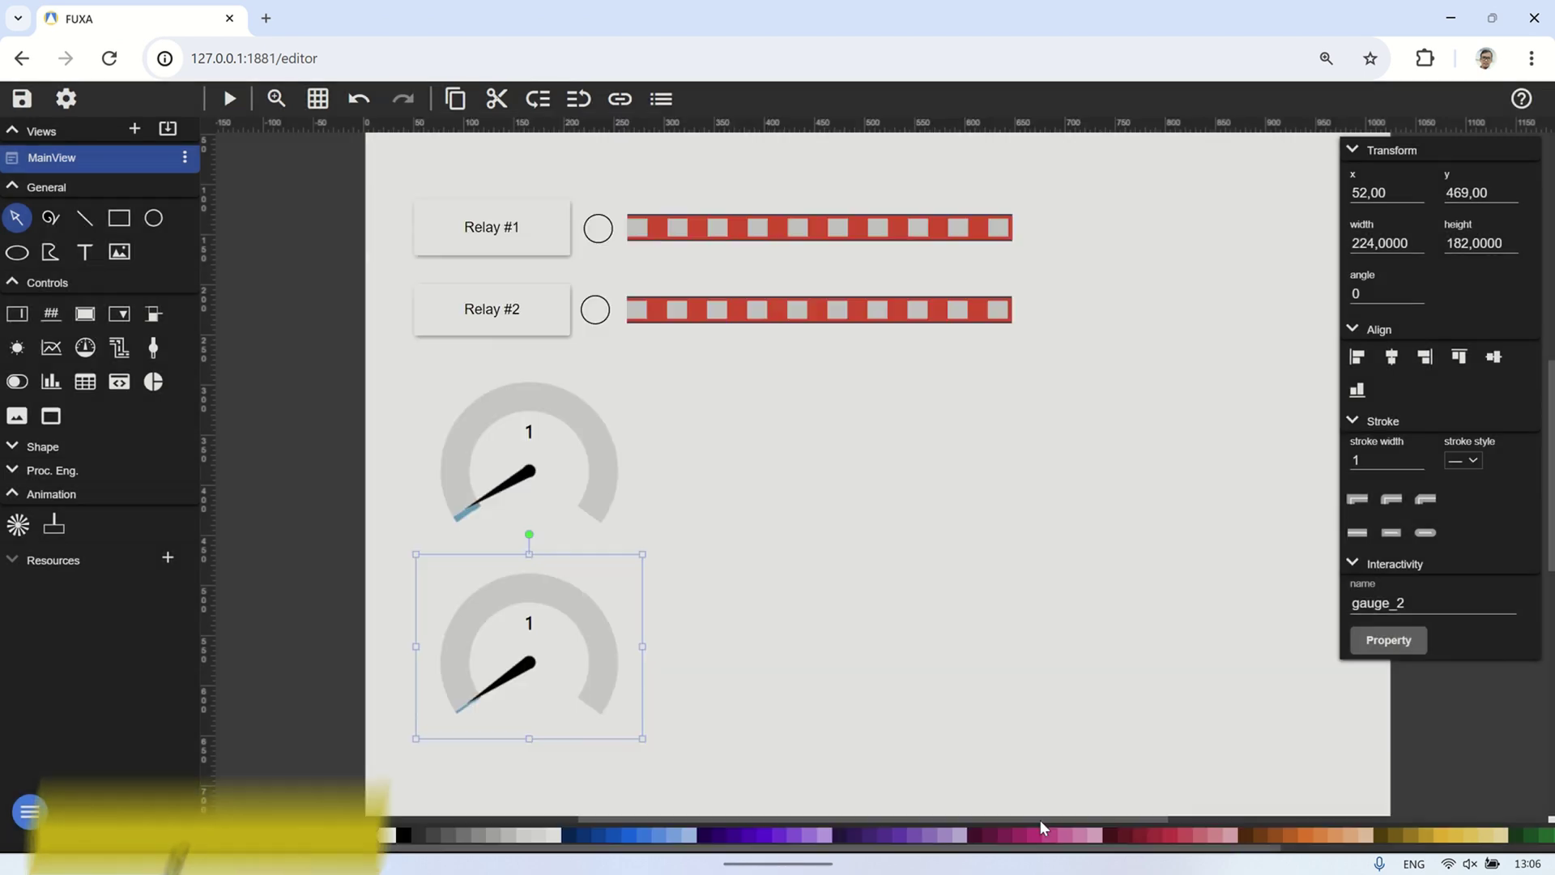
Create a Temperature line chart with a line plotting the temperature tag.
left_click(929, 660)
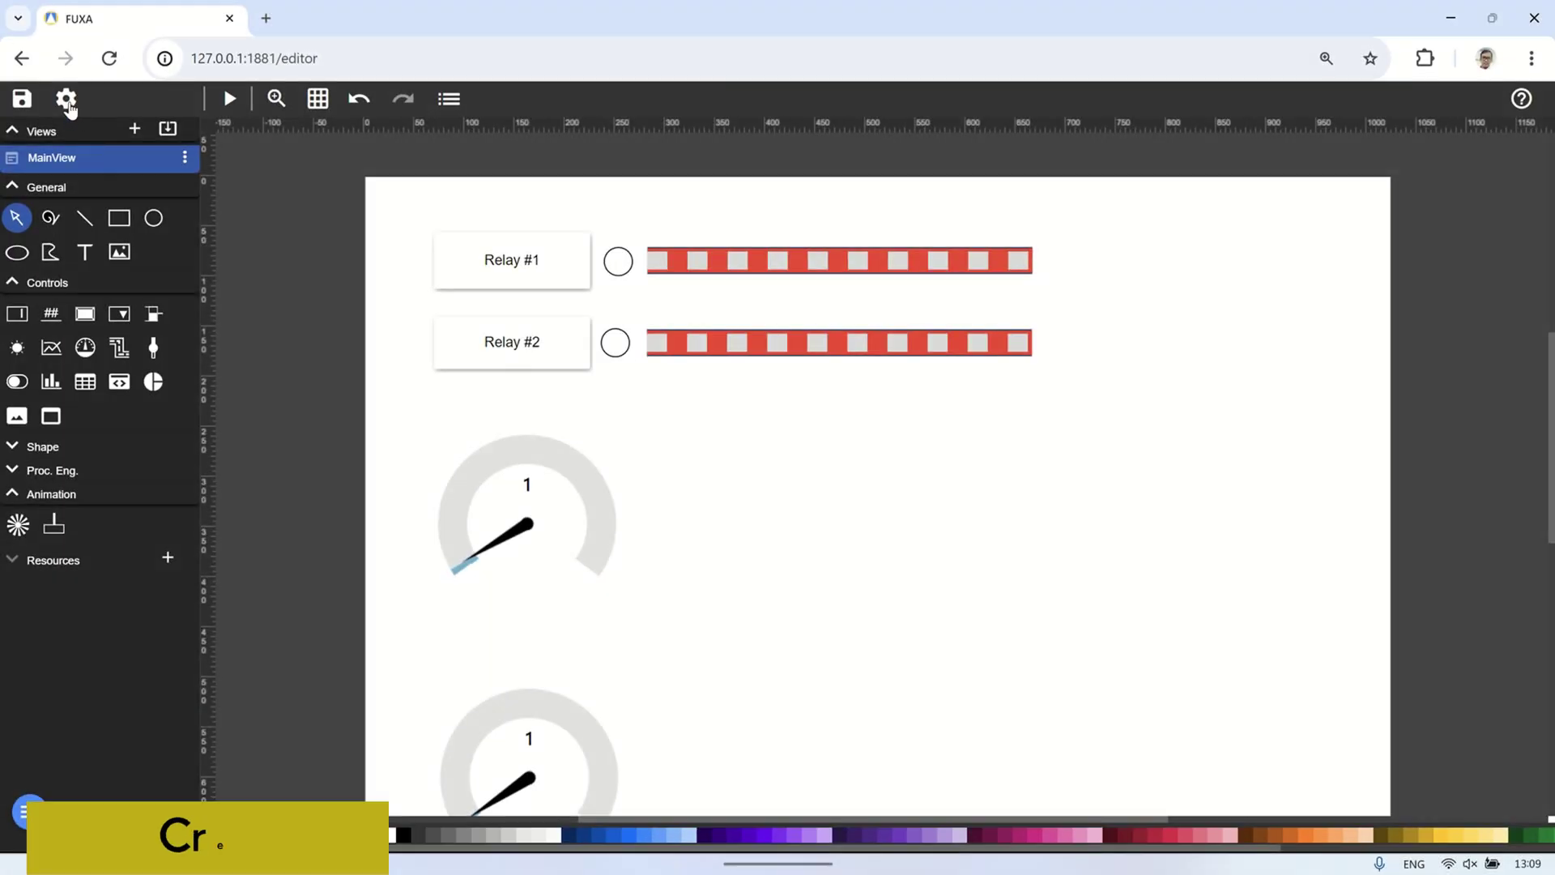
left_click(68, 104)
left_click(712, 285)
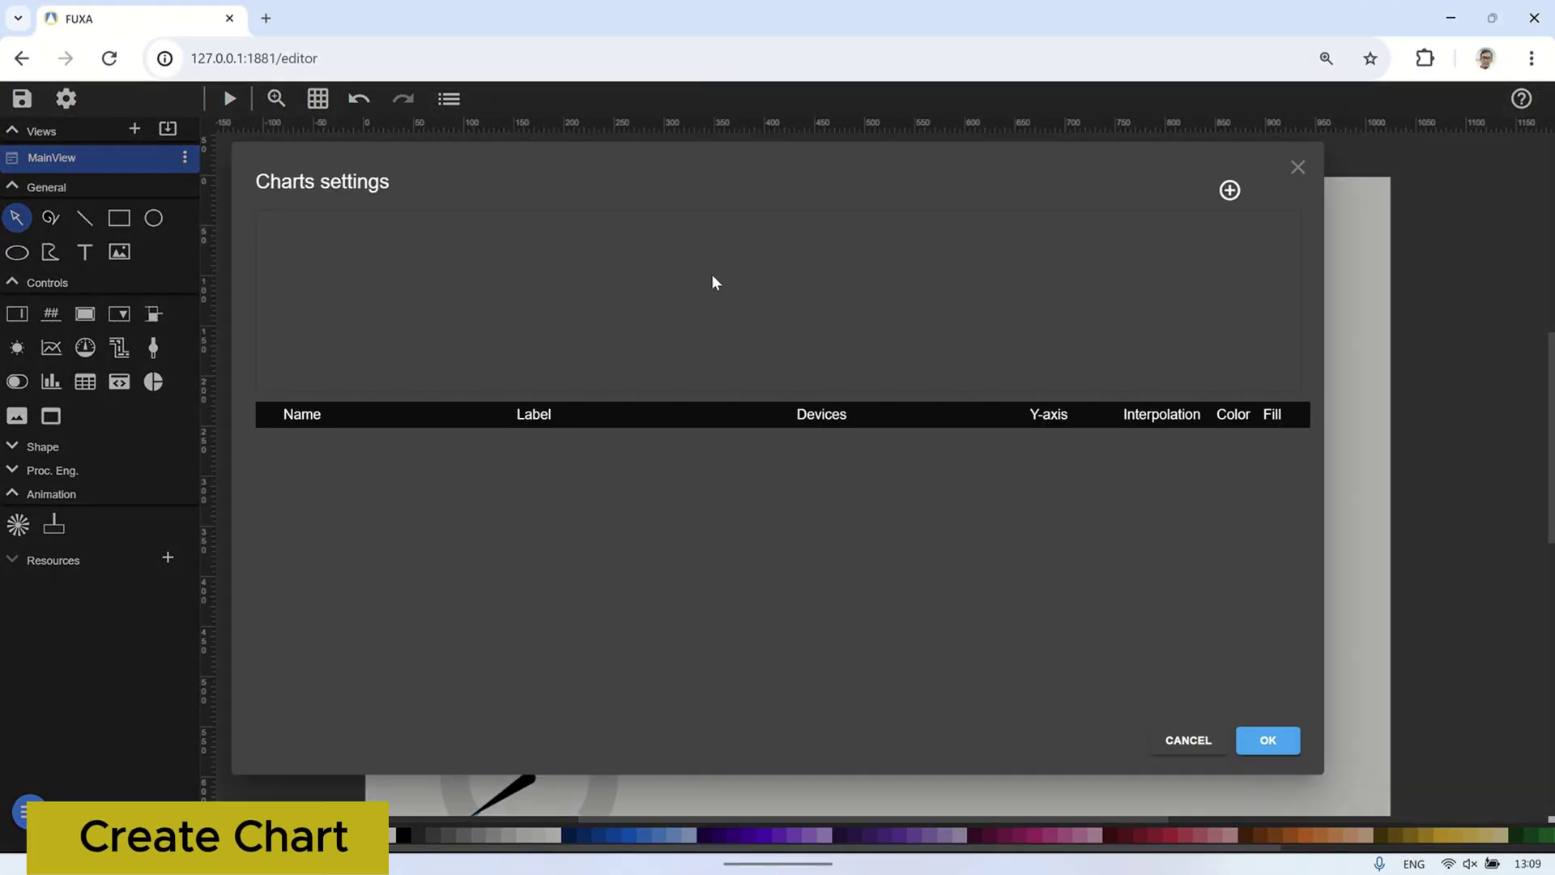
left_click(1230, 191)
left_click(876, 254)
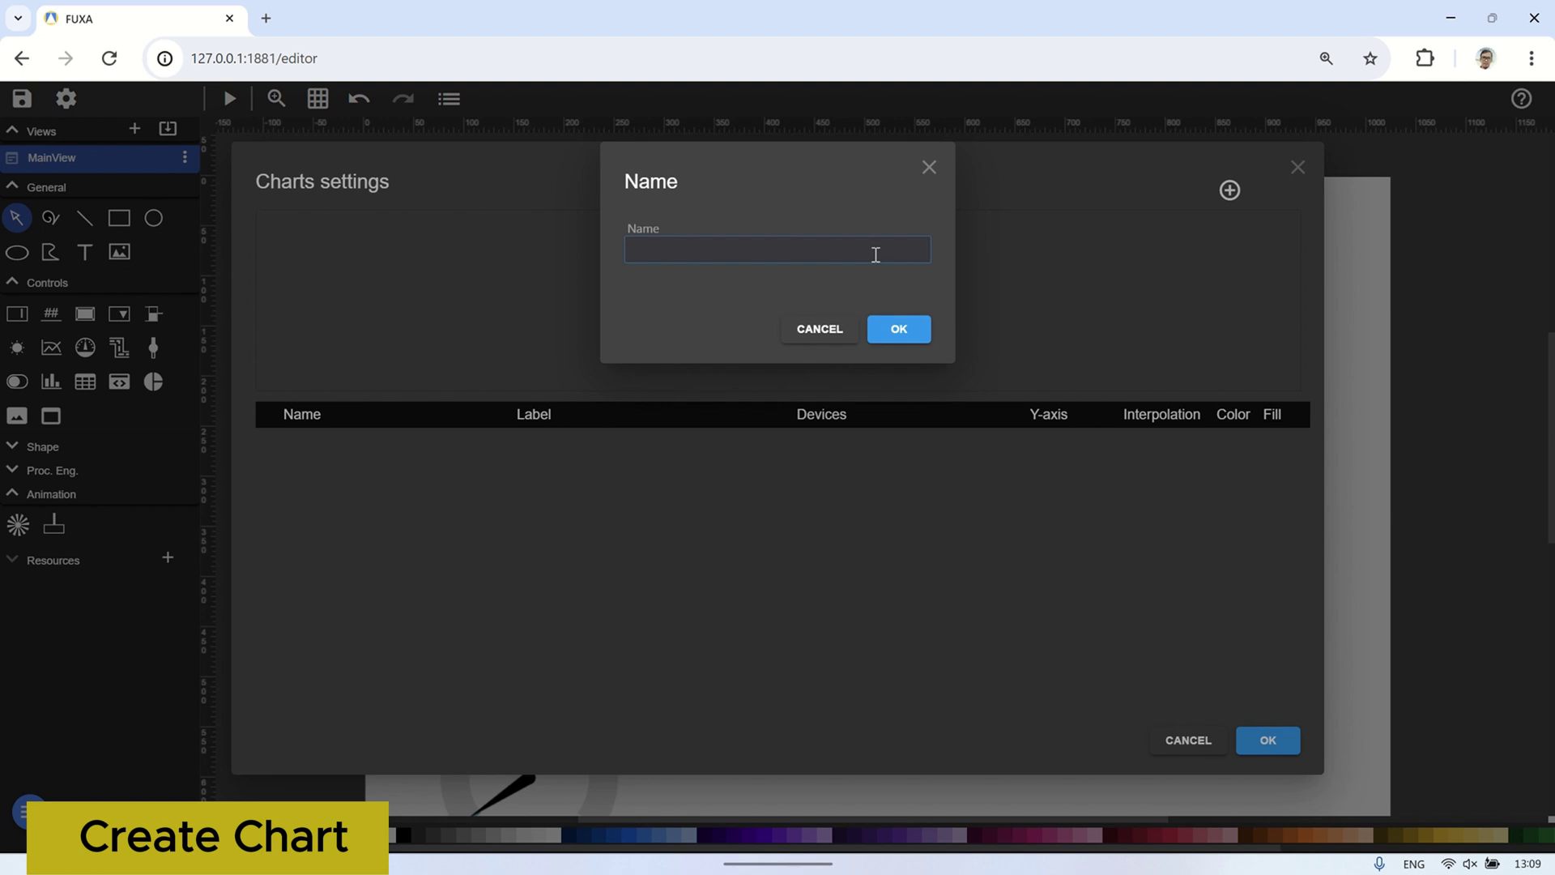
left_click(896, 332)
left_click(400, 233)
left_click(421, 262)
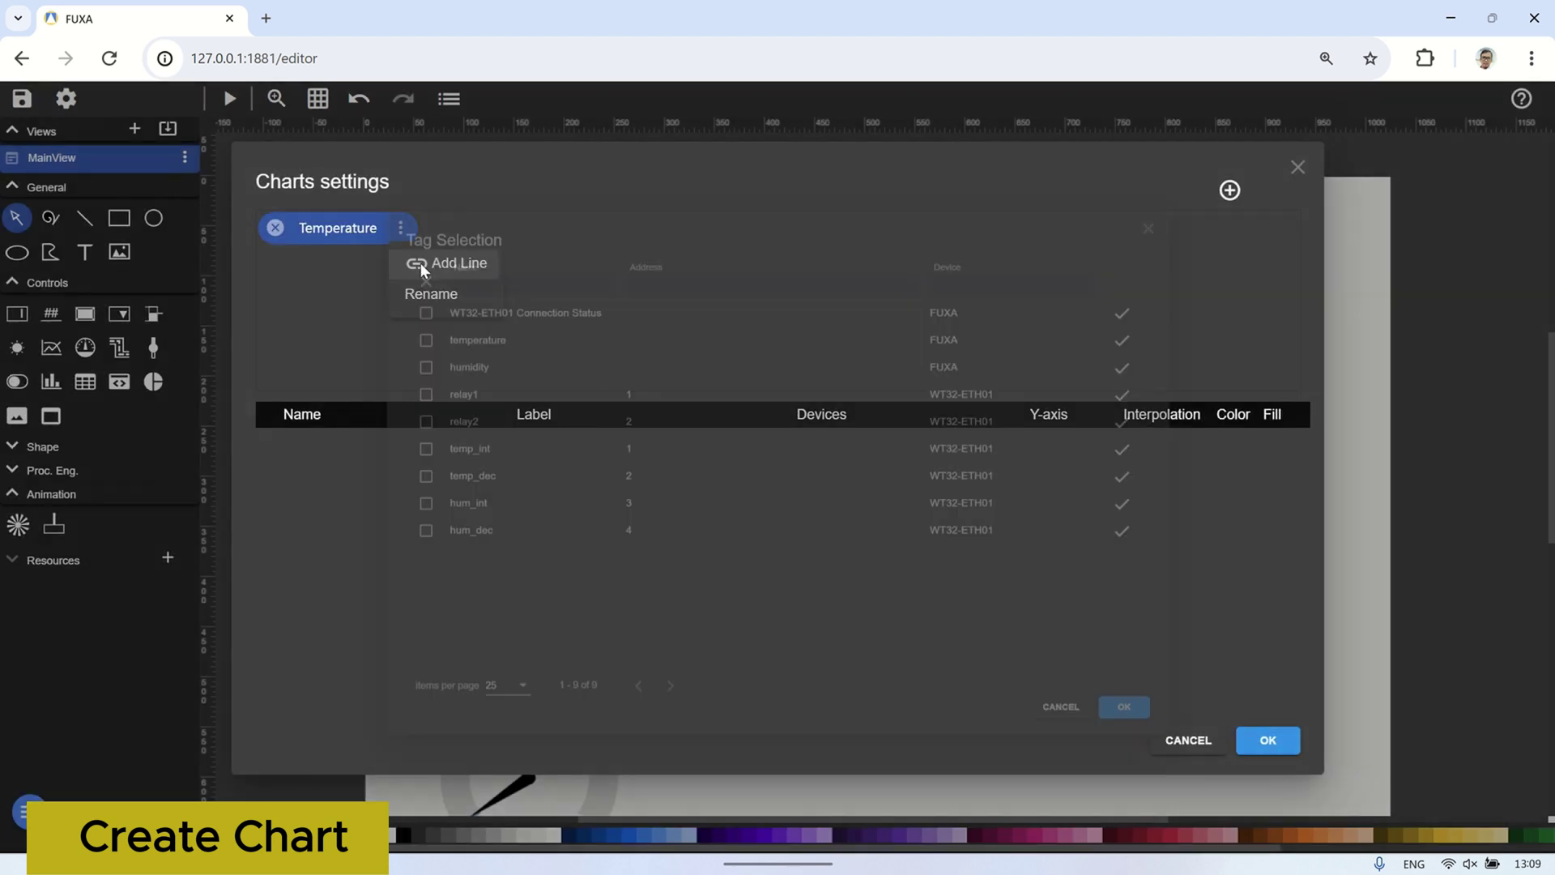
left_click(339, 314)
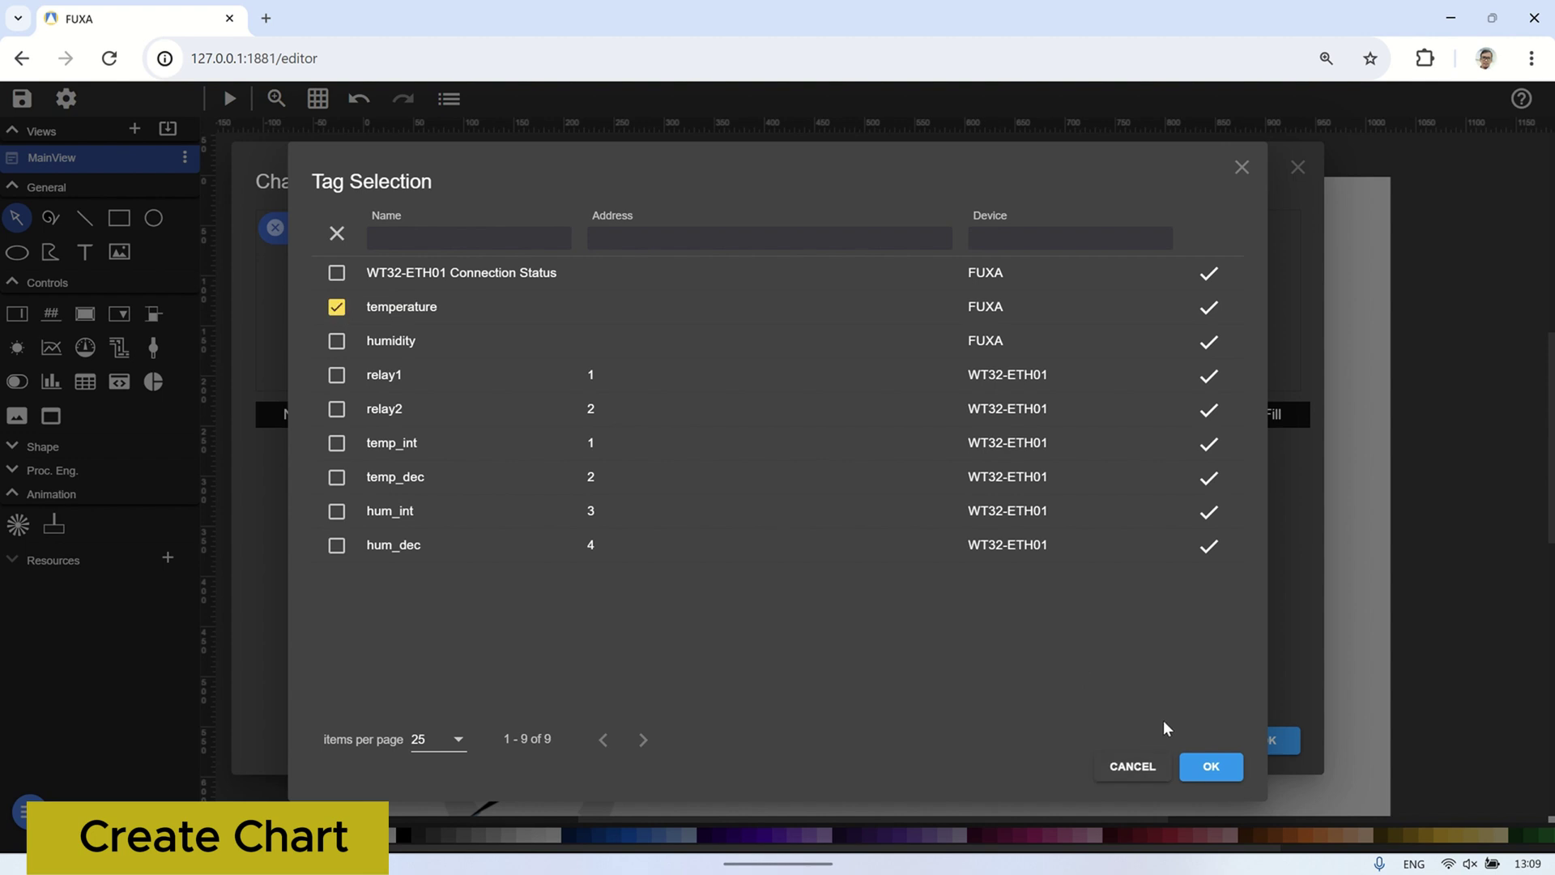
left_click(1211, 767)
Add a Humidity line chart plotting the humidity tag and save the chart definitions.
left_click(1230, 191)
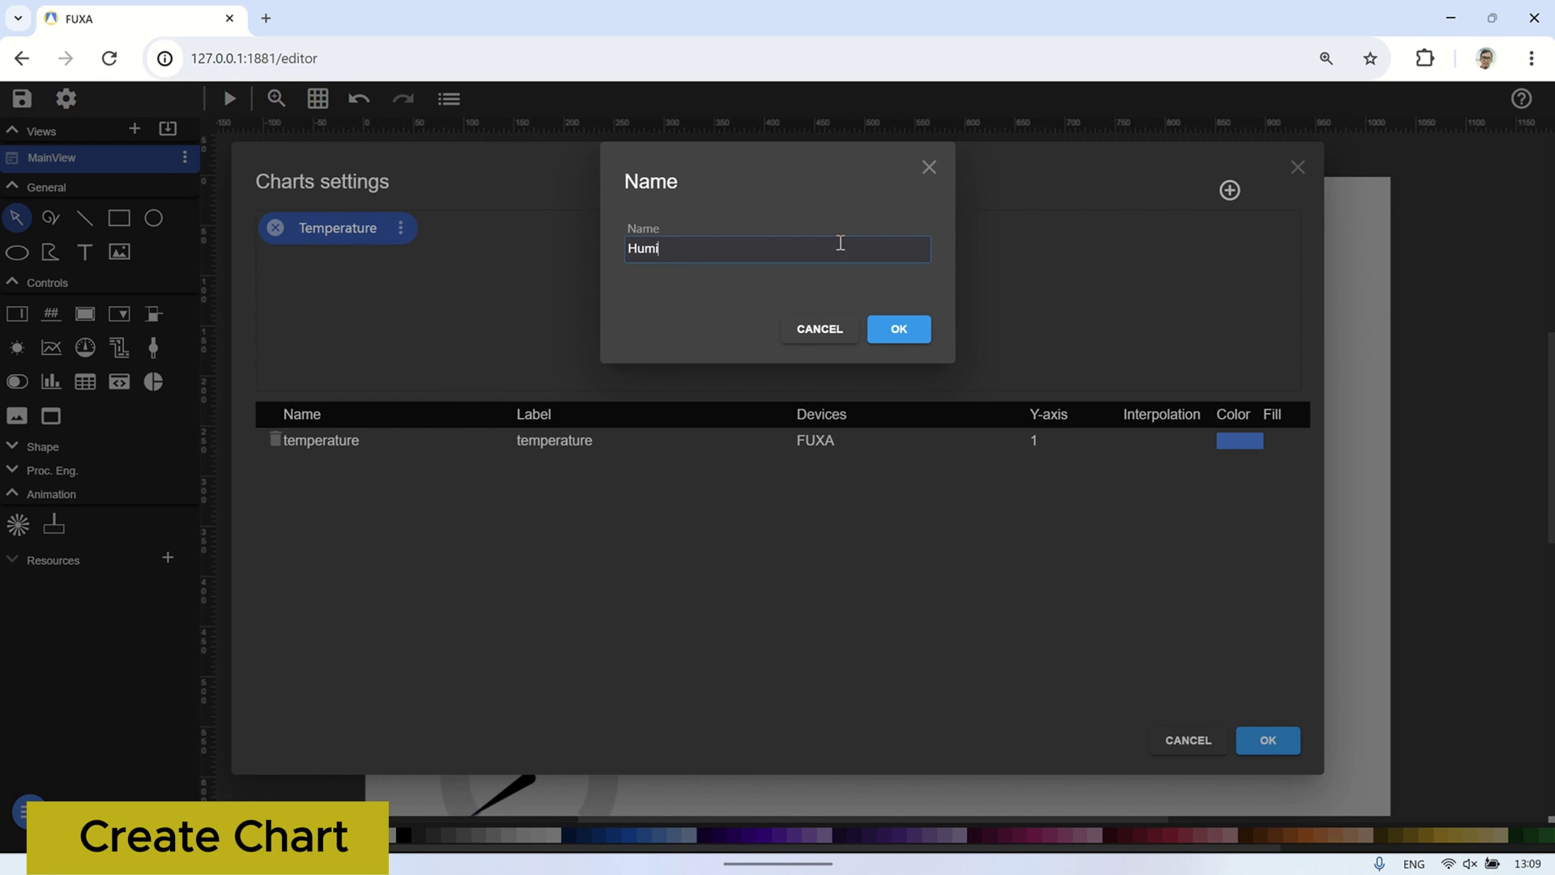
left_click(882, 323)
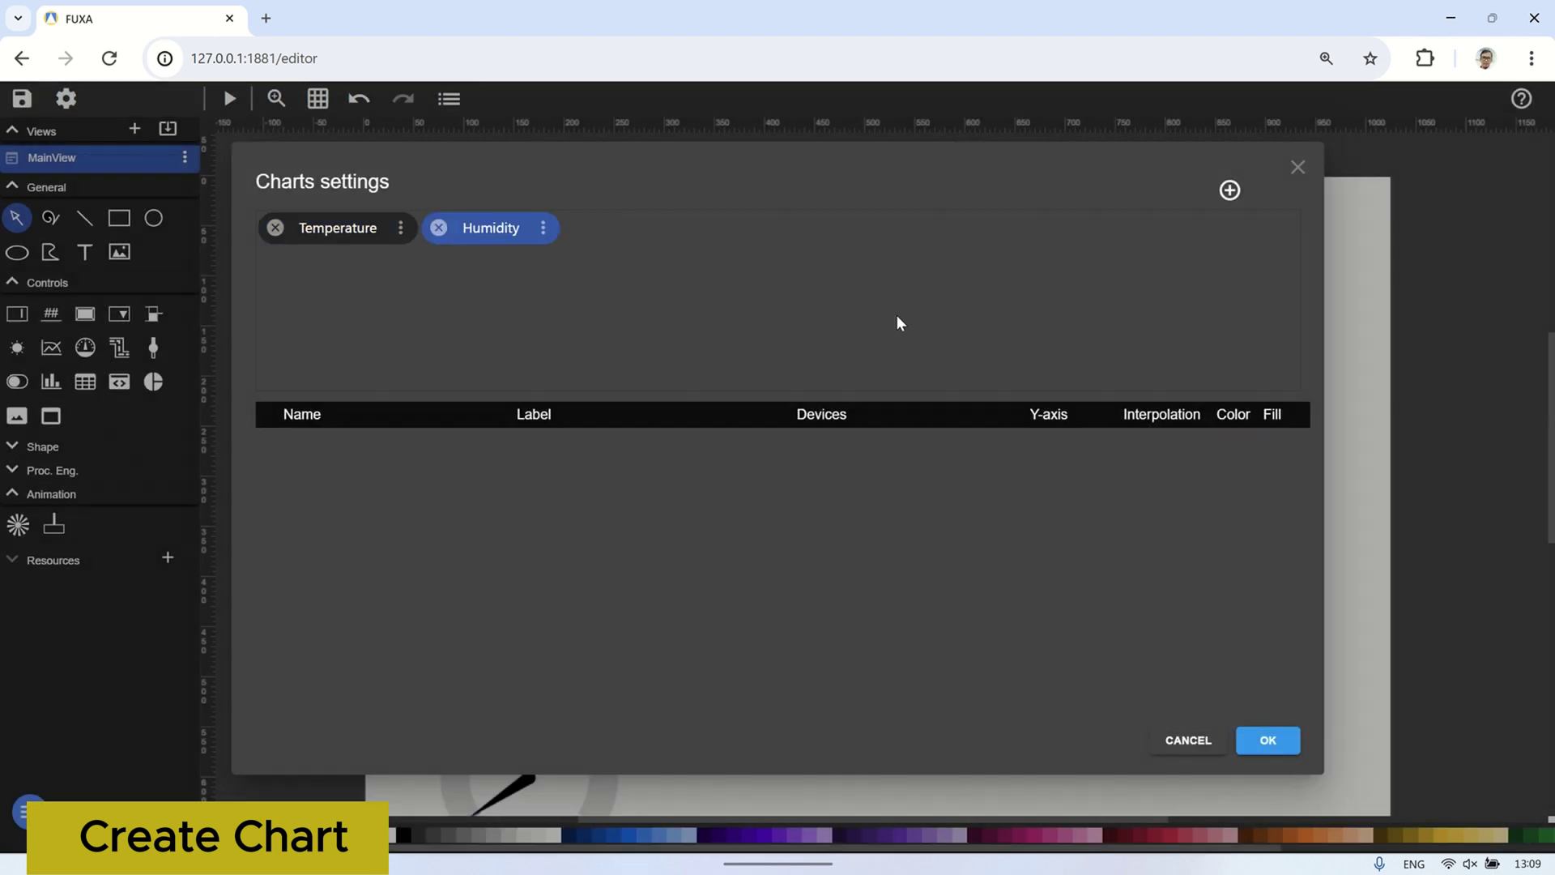
left_click(544, 229)
left_click(578, 267)
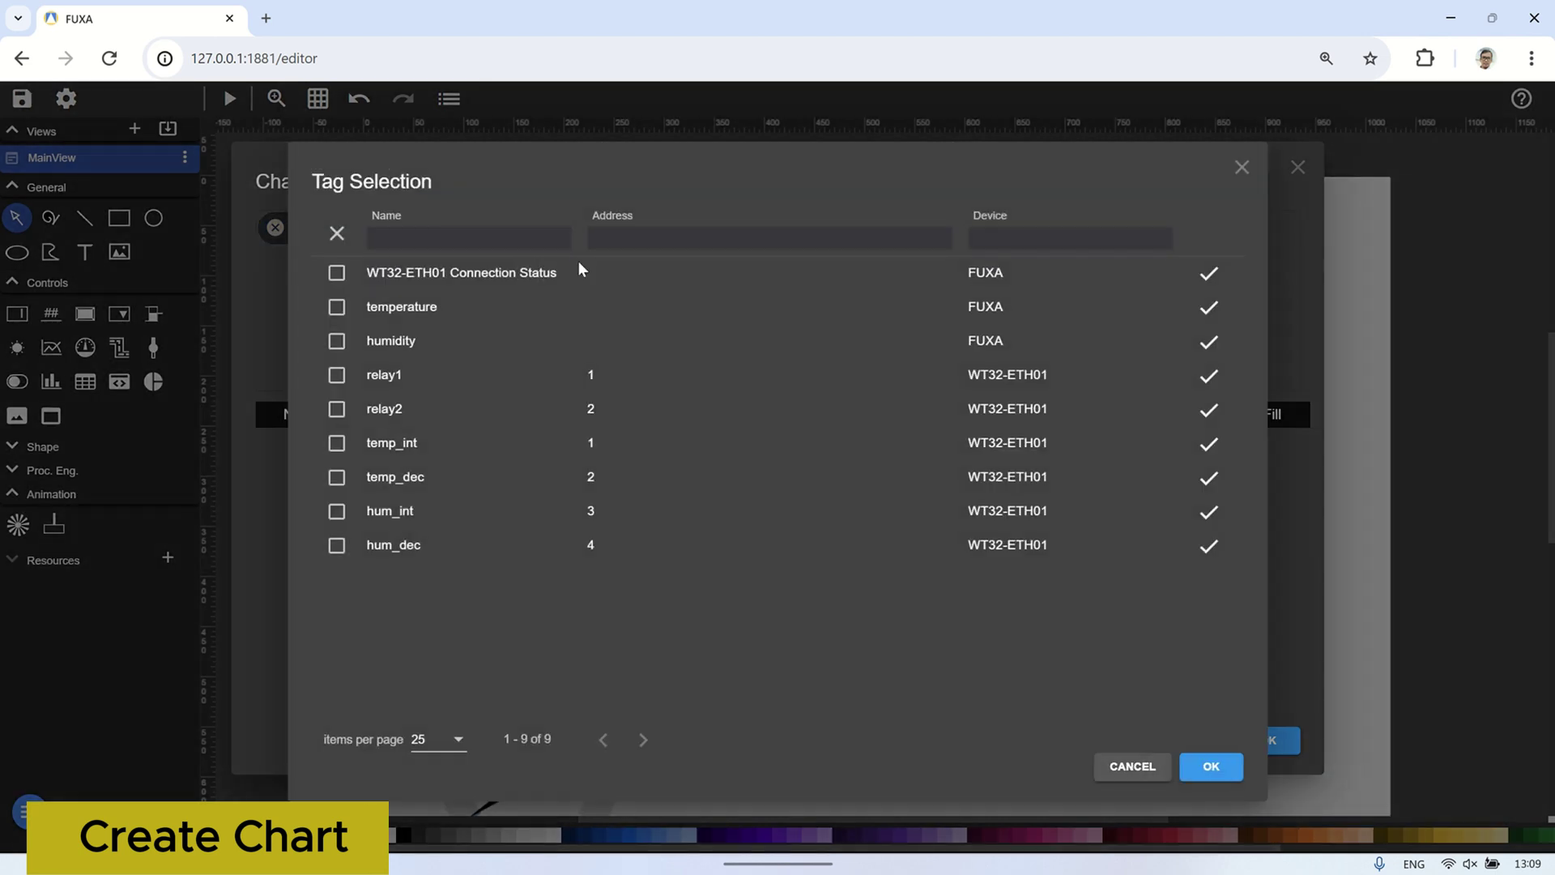
left_click(337, 341)
left_click(1211, 763)
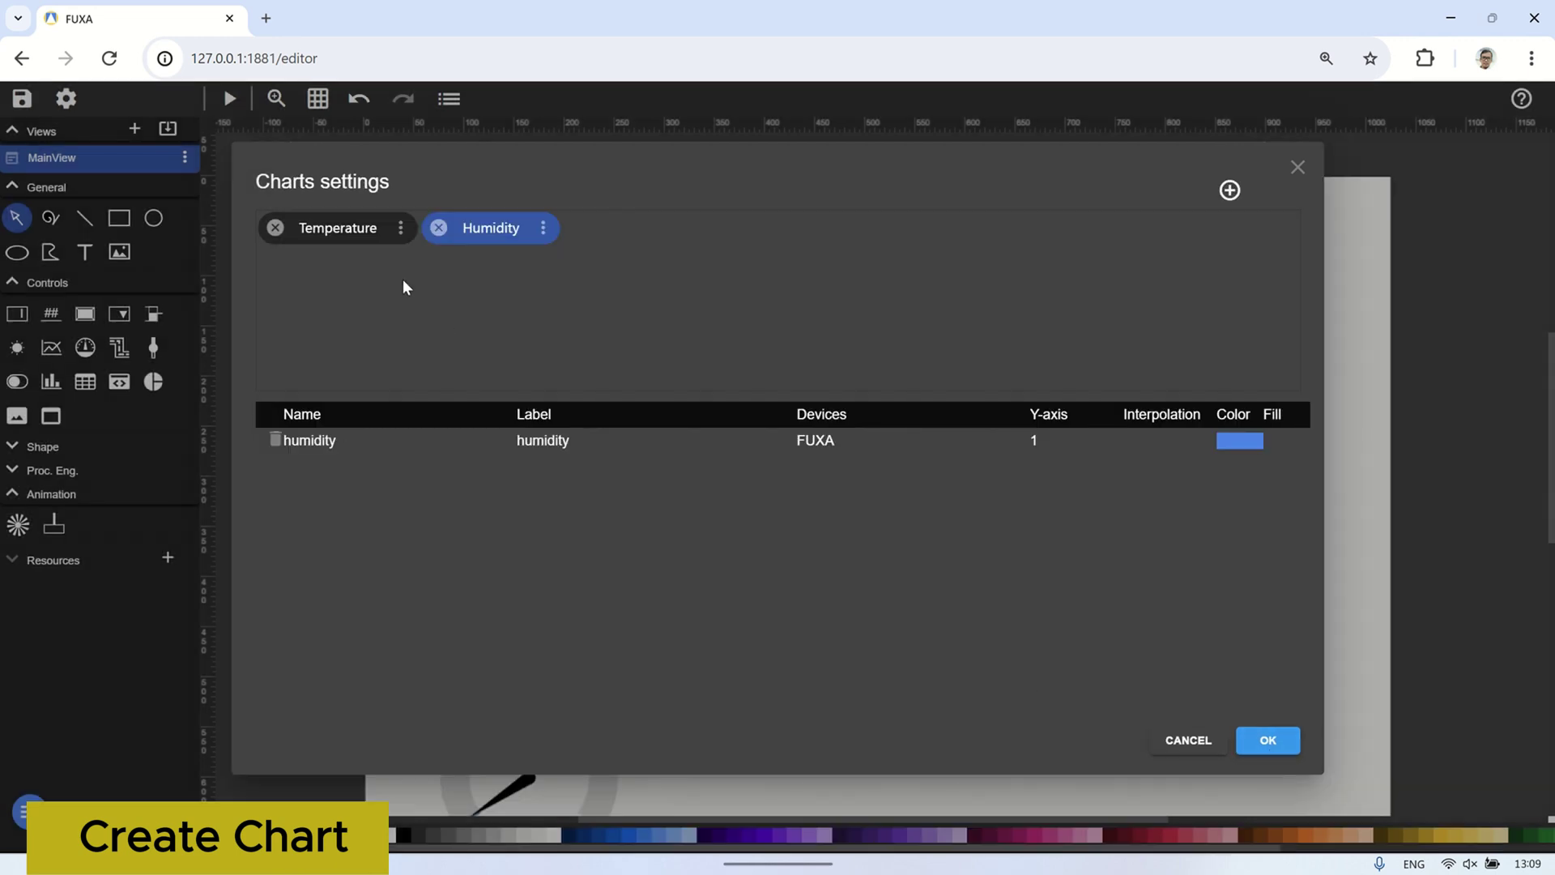
left_click(348, 229)
left_click(475, 231)
left_click(1270, 742)
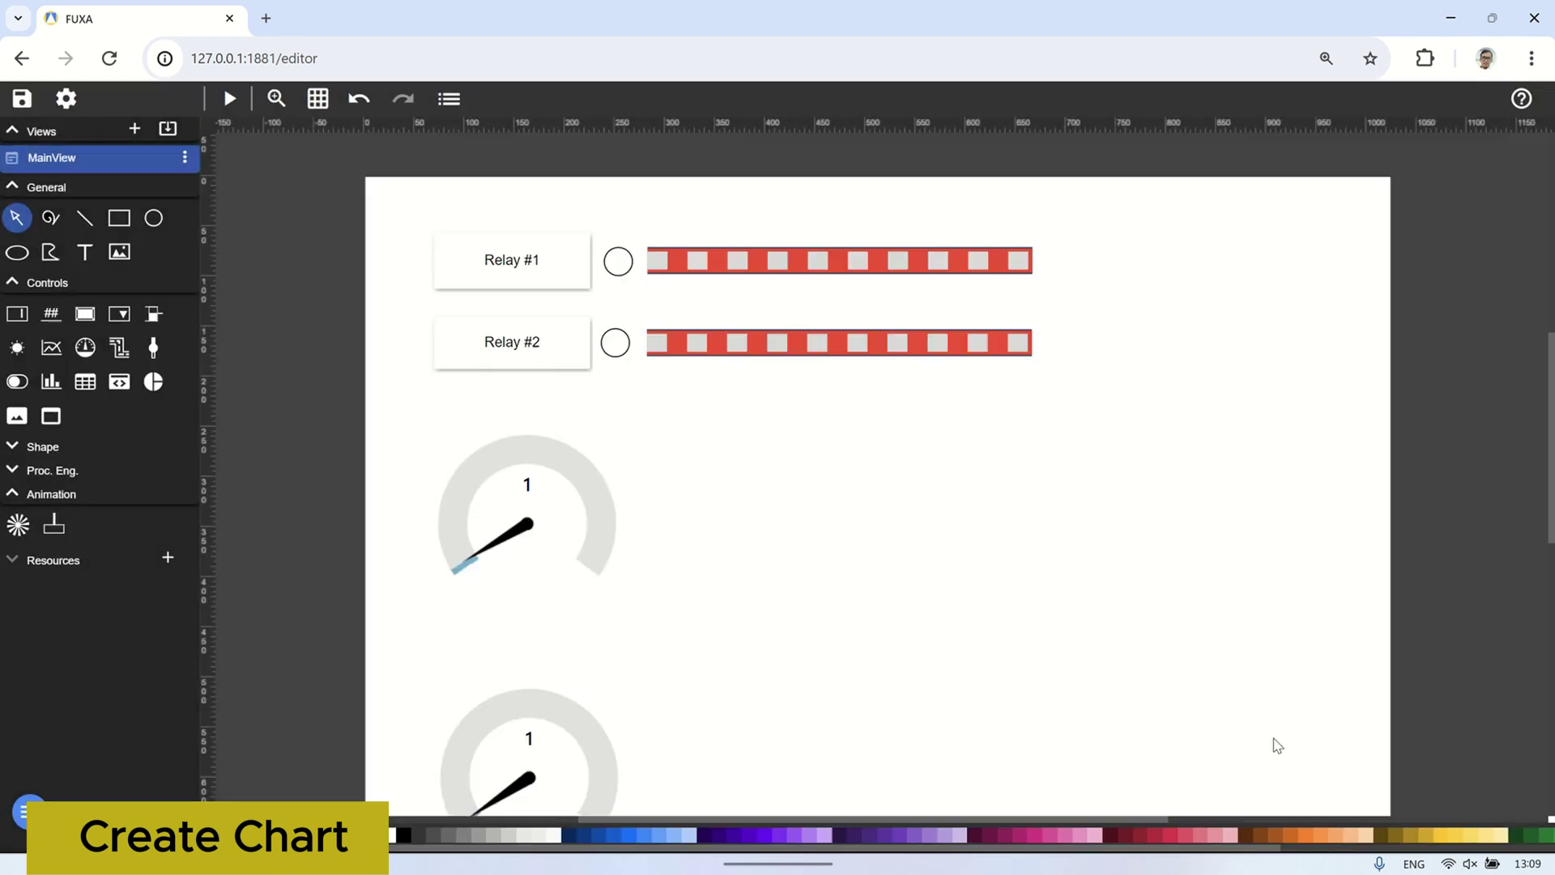
Place a chart below Relay #2, widen it to 546, and set it to show Temperature.
left_click(61, 355)
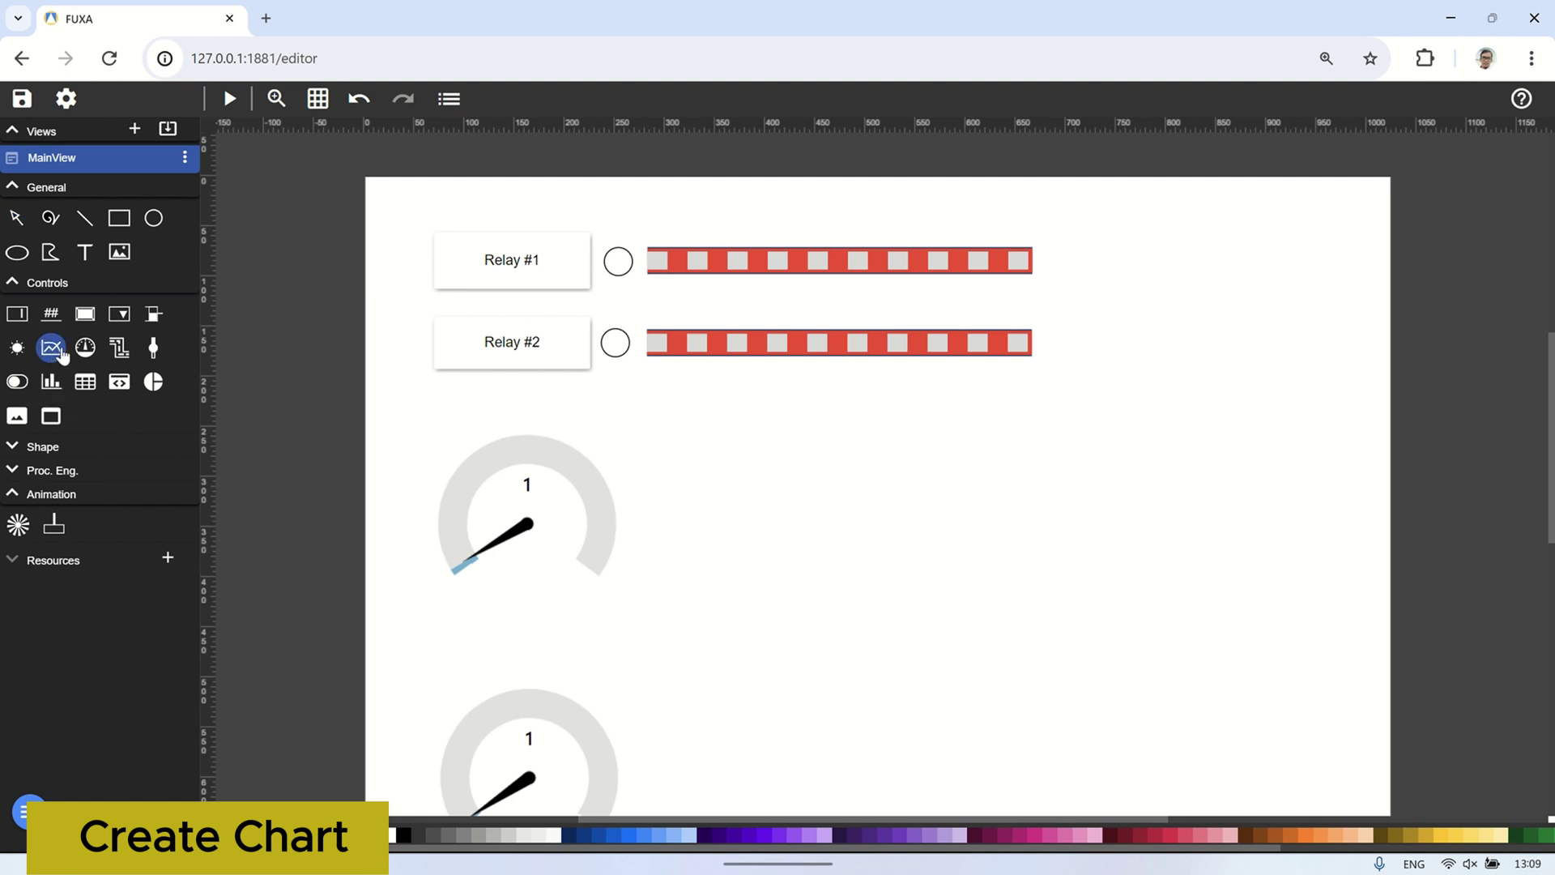
left_click(656, 440)
left_click_drag(673, 431, 665, 609)
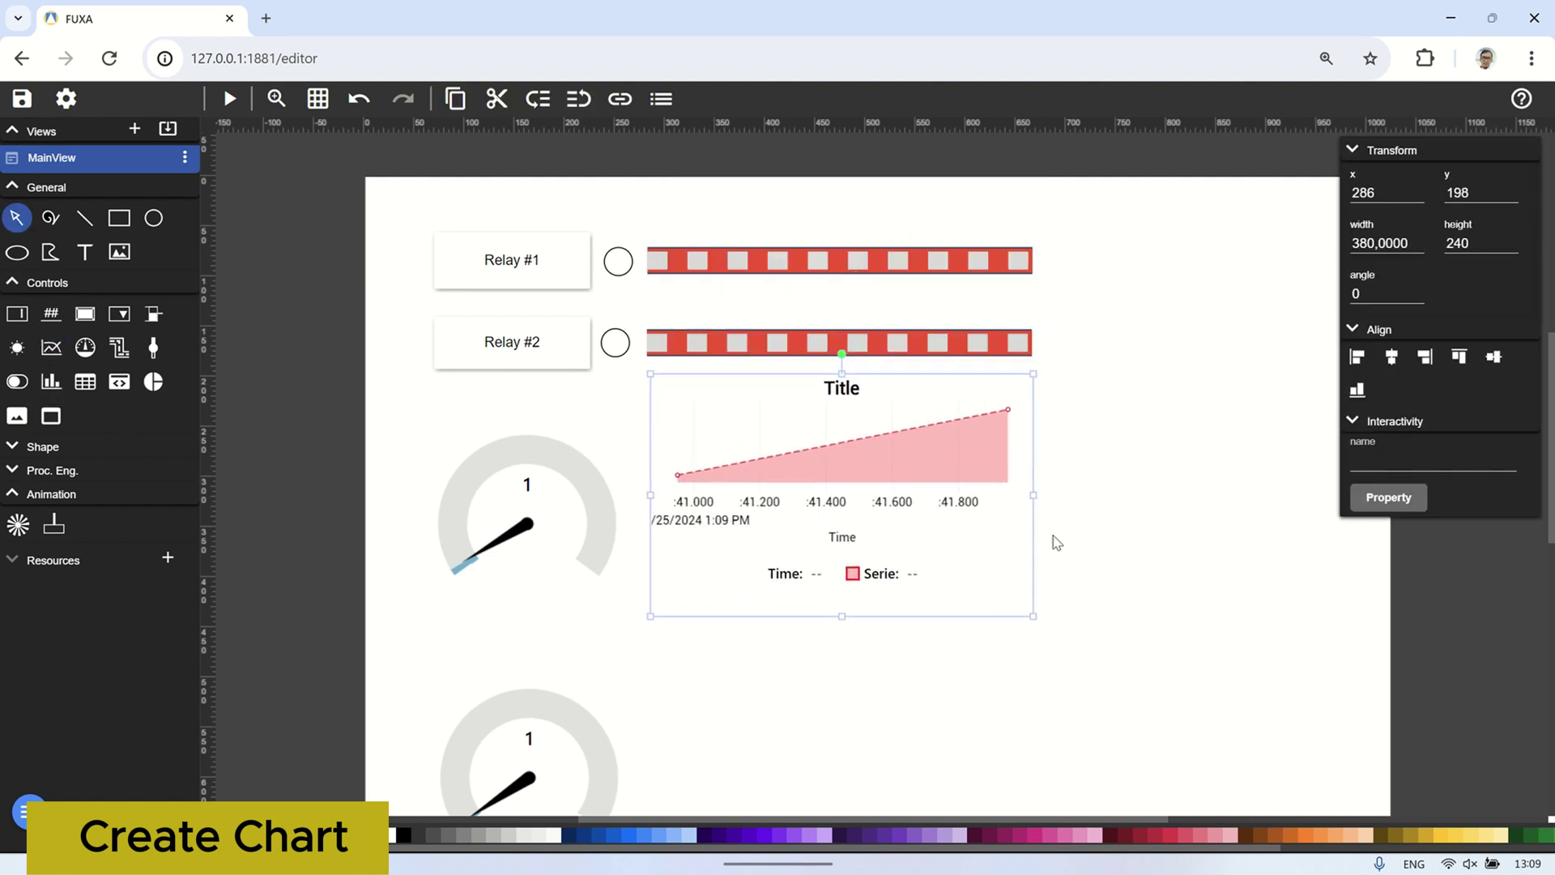
left_click_drag(1032, 495, 1203, 515)
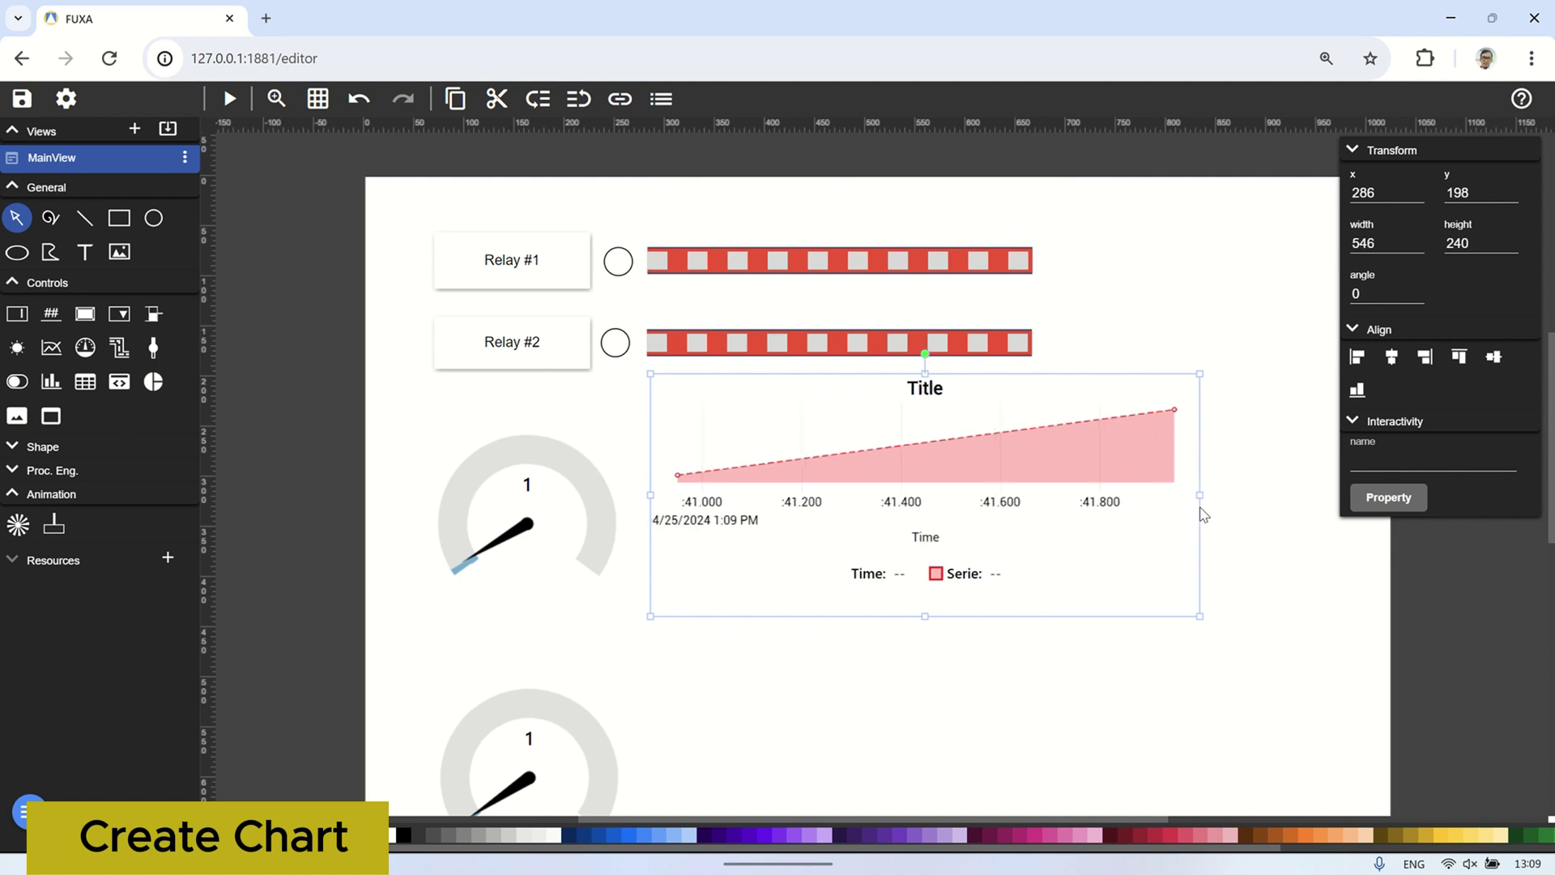
right_click(1145, 523)
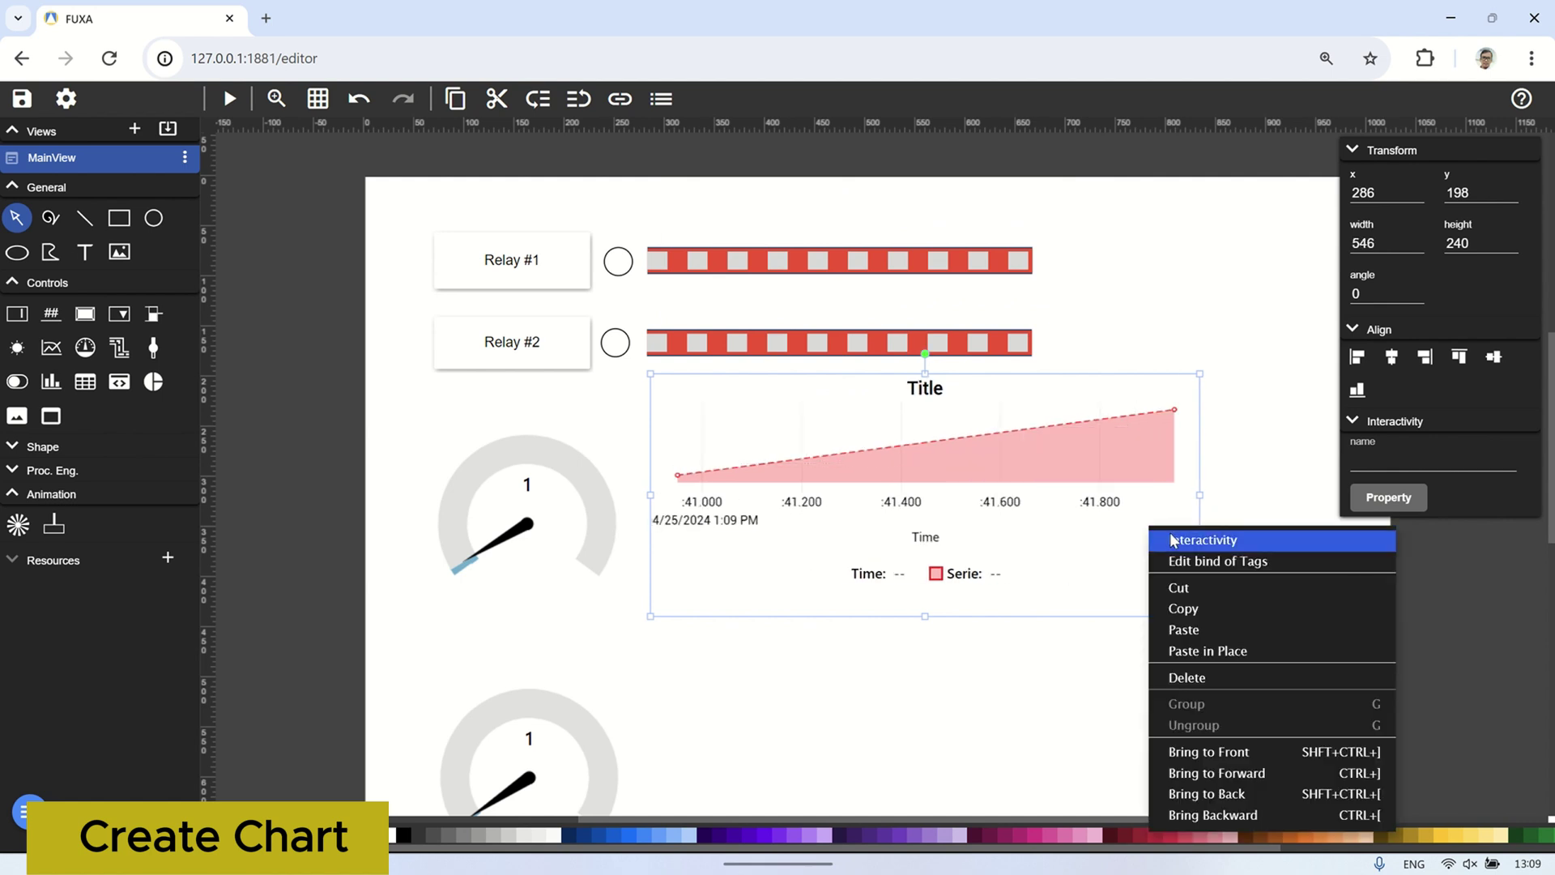
left_click(1176, 538)
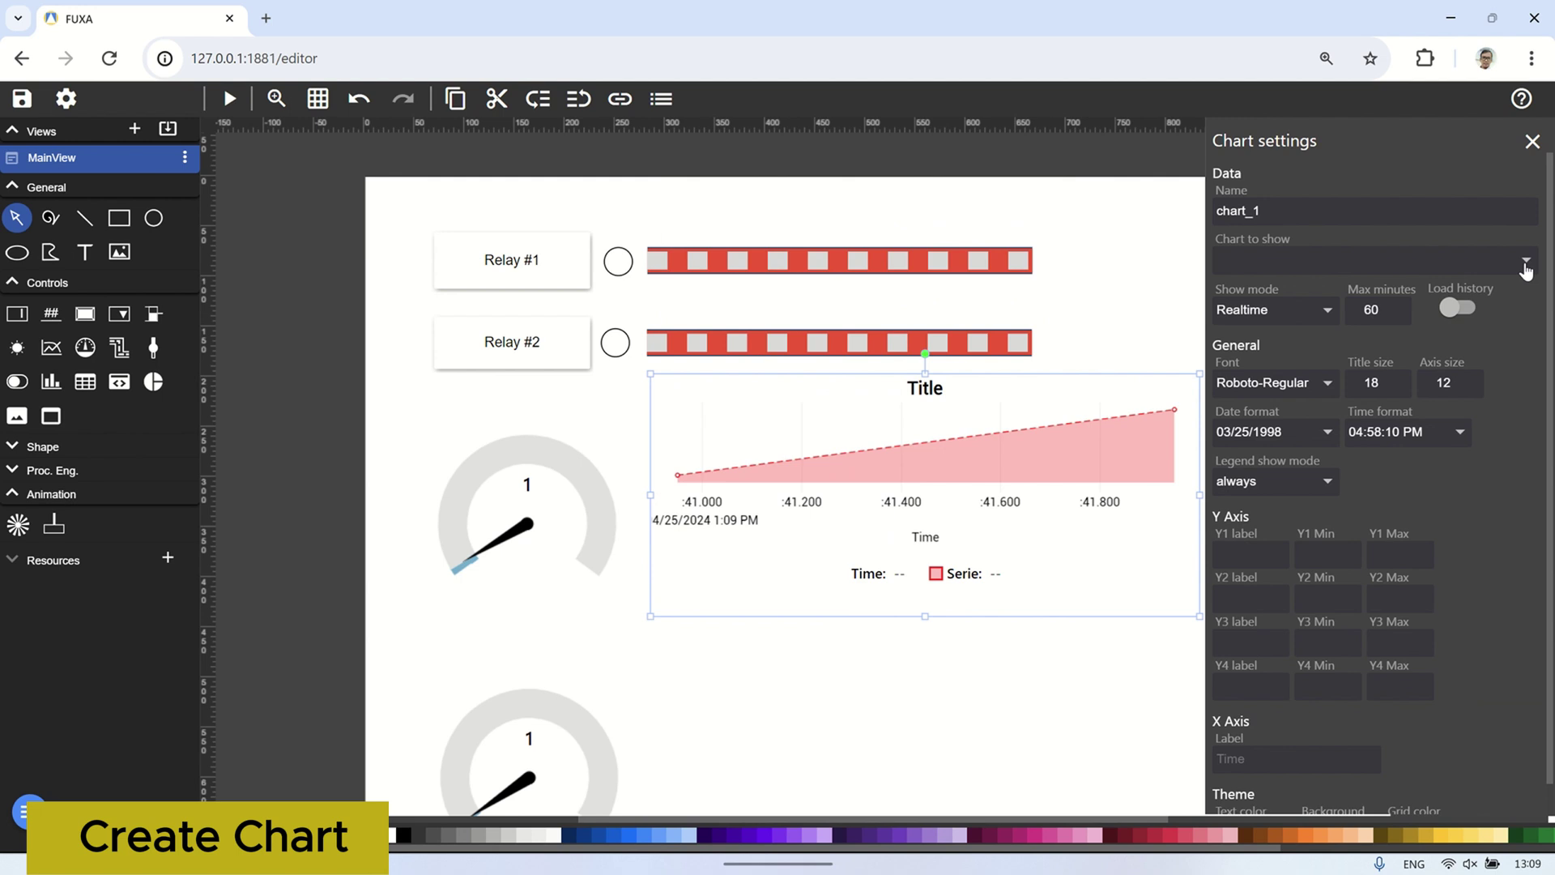
left_click(1526, 261)
left_click(1263, 391)
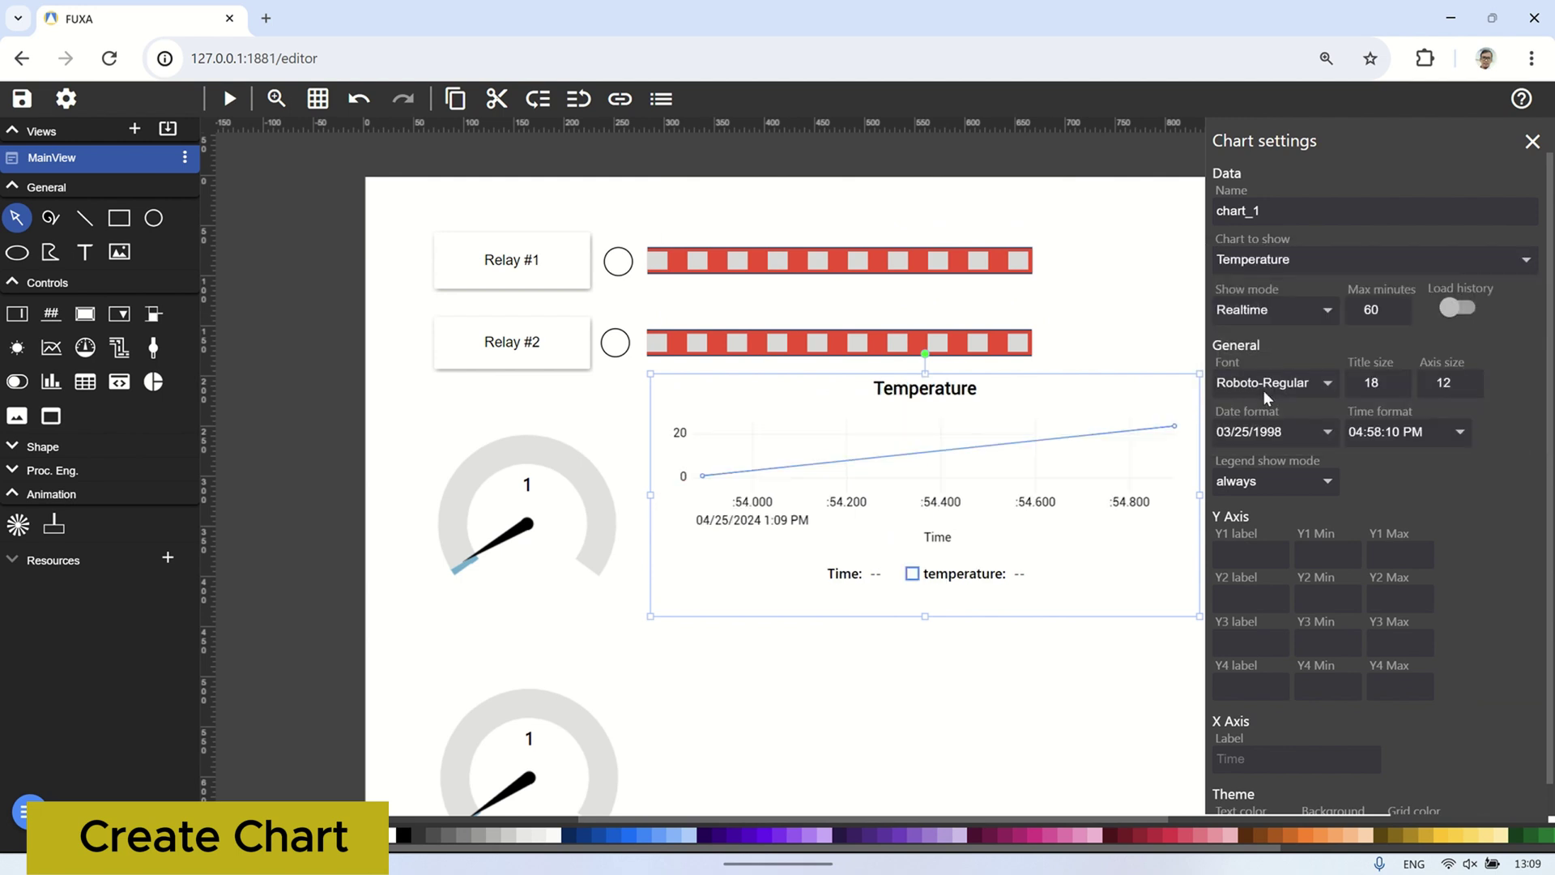
left_click(1108, 662)
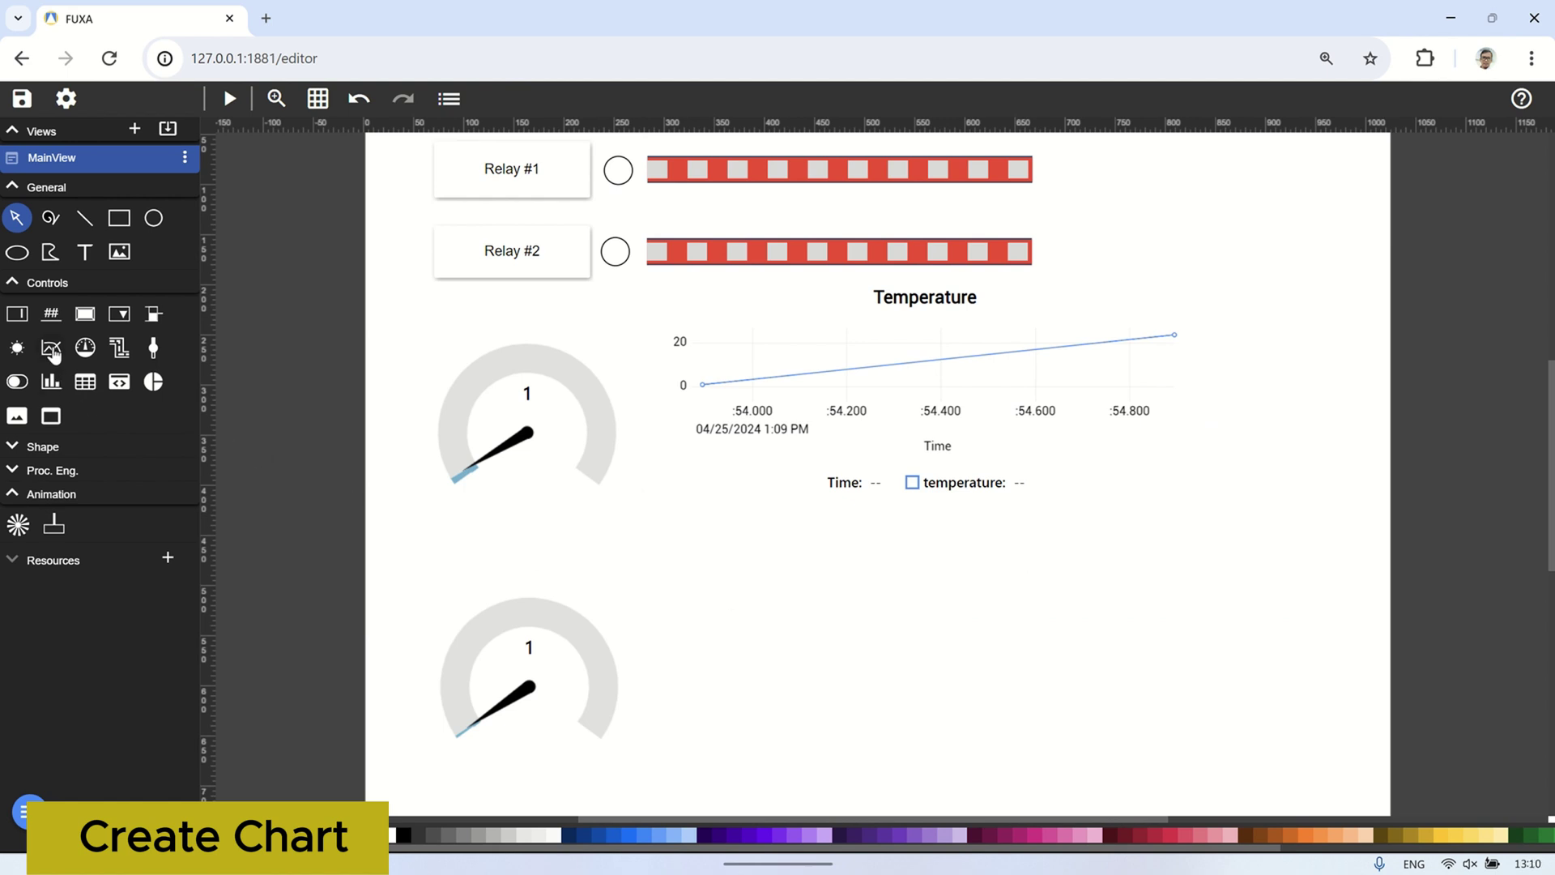
Duplicate the Temperature chart and place the copy below it.
left_click(728, 332)
right_click(739, 324)
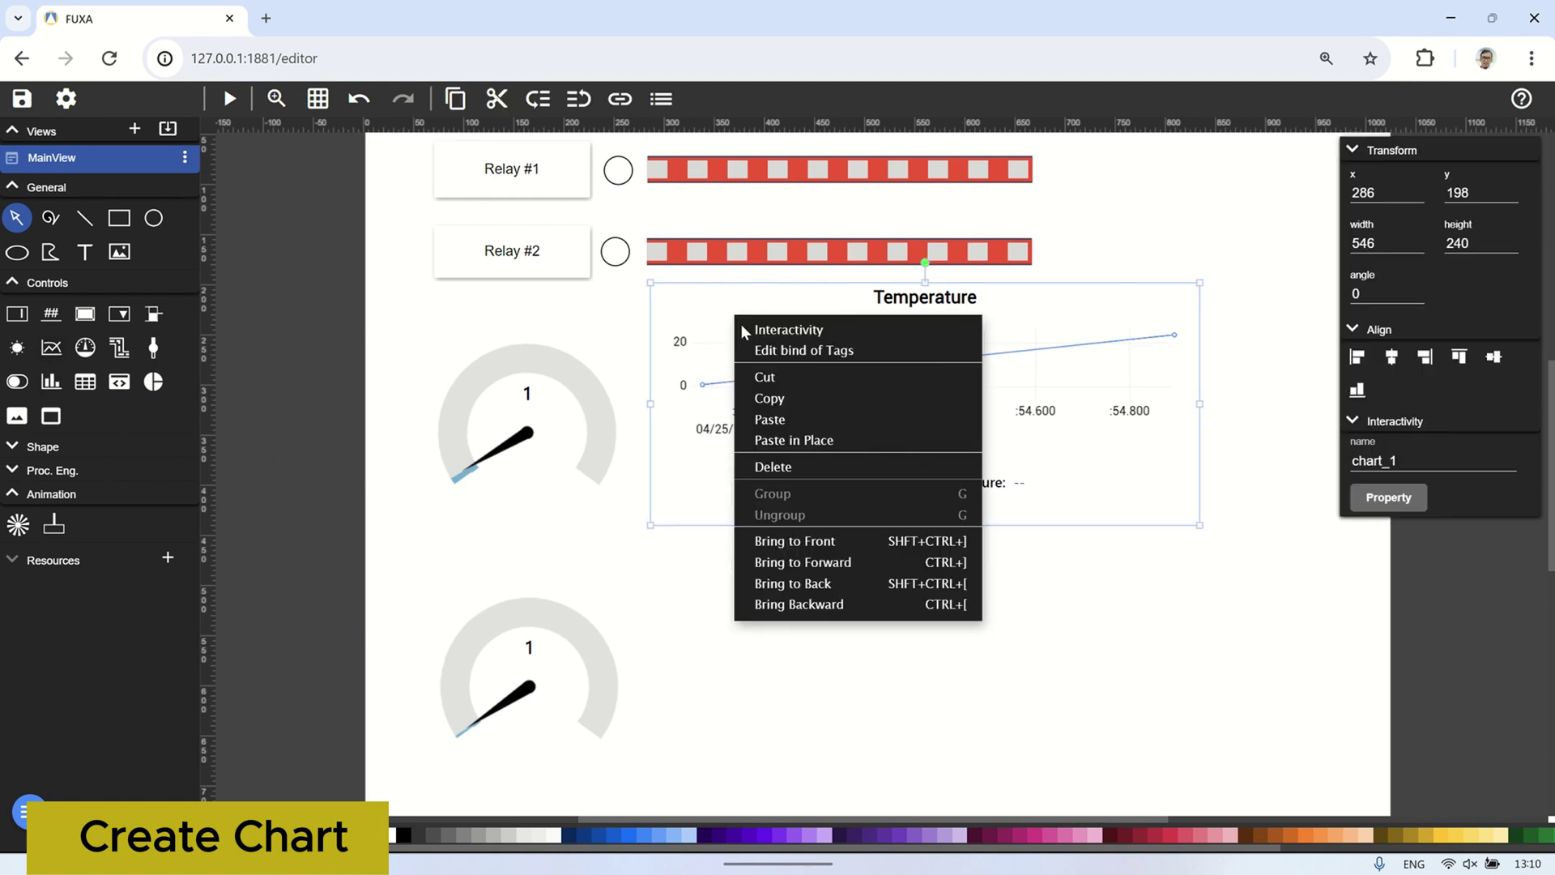
left_click(780, 400)
left_click(815, 650)
key("ctrl+v")
left_click_drag(895, 556, 964, 625)
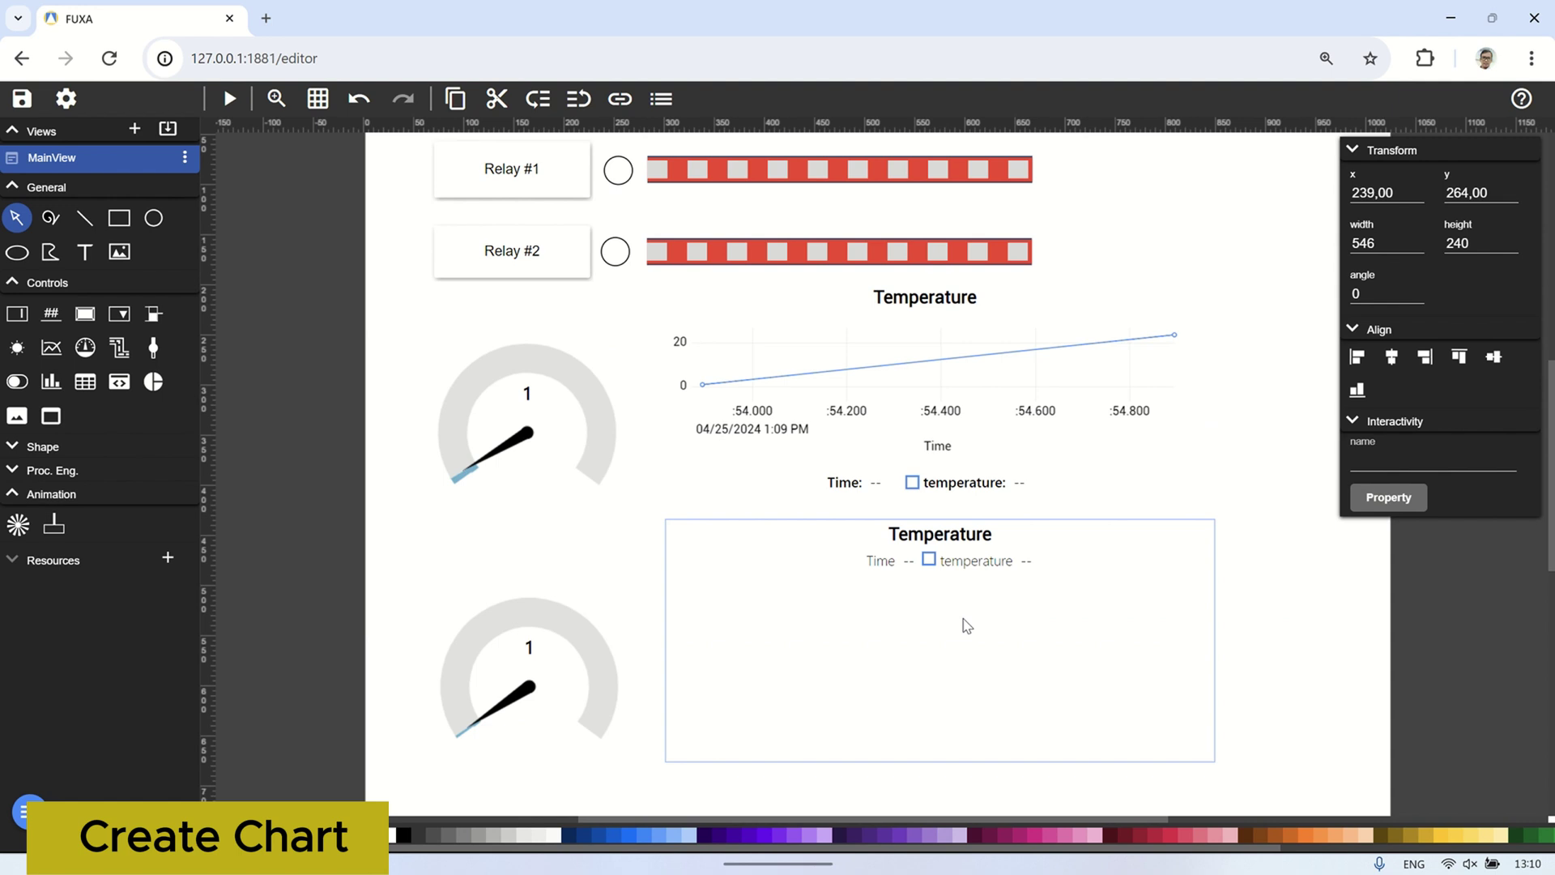
scroll(1169, 597, "up", 1)
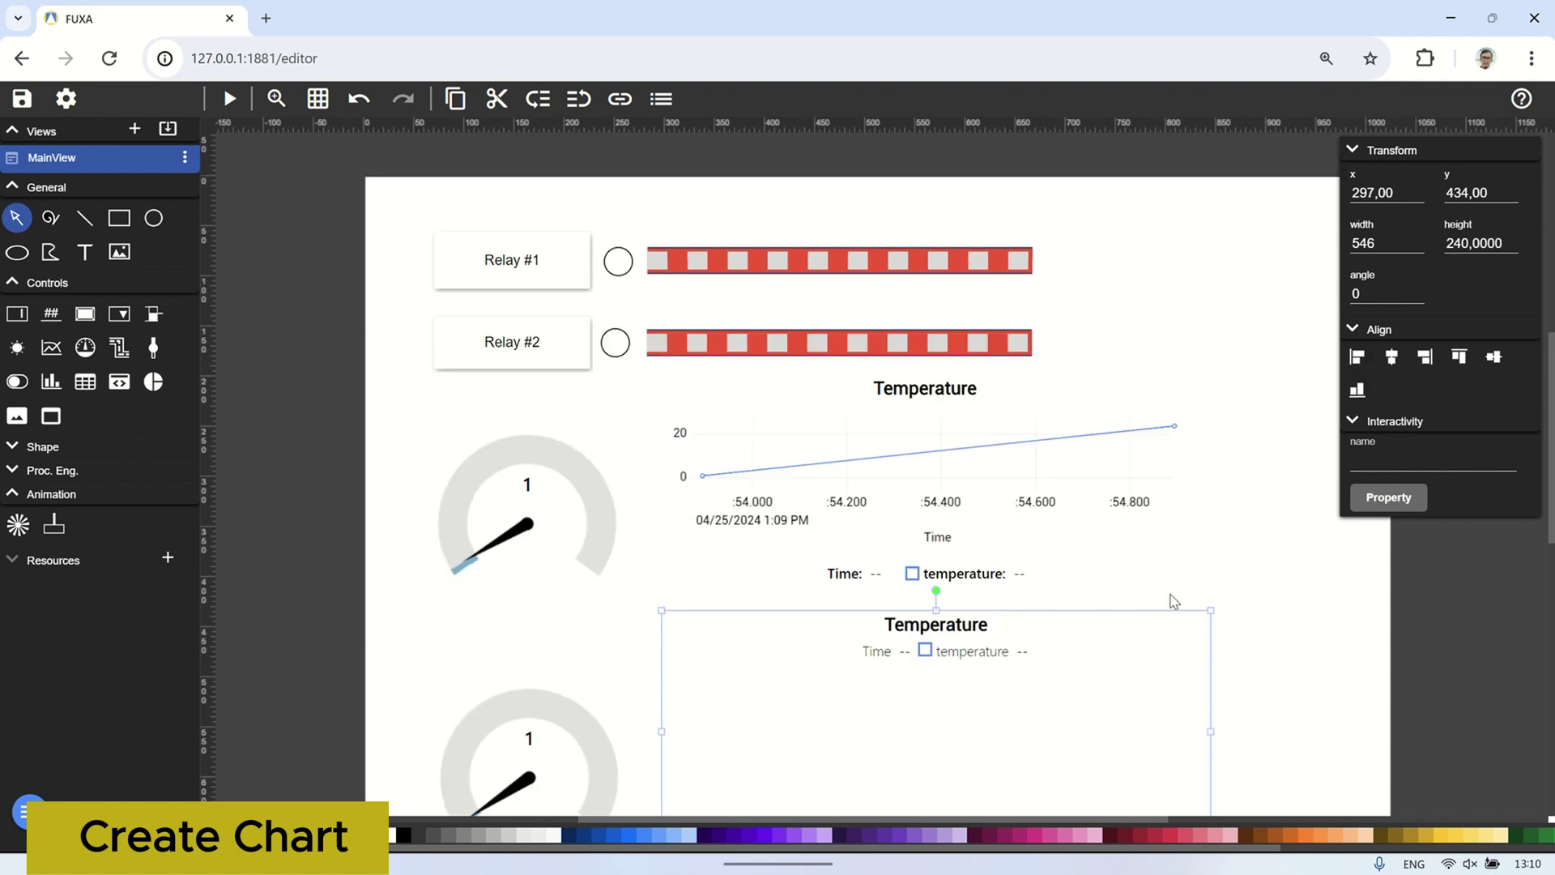
Set the copied chart to show Humidity and nudge it slightly lower.
right_click(1146, 526)
left_click(1199, 545)
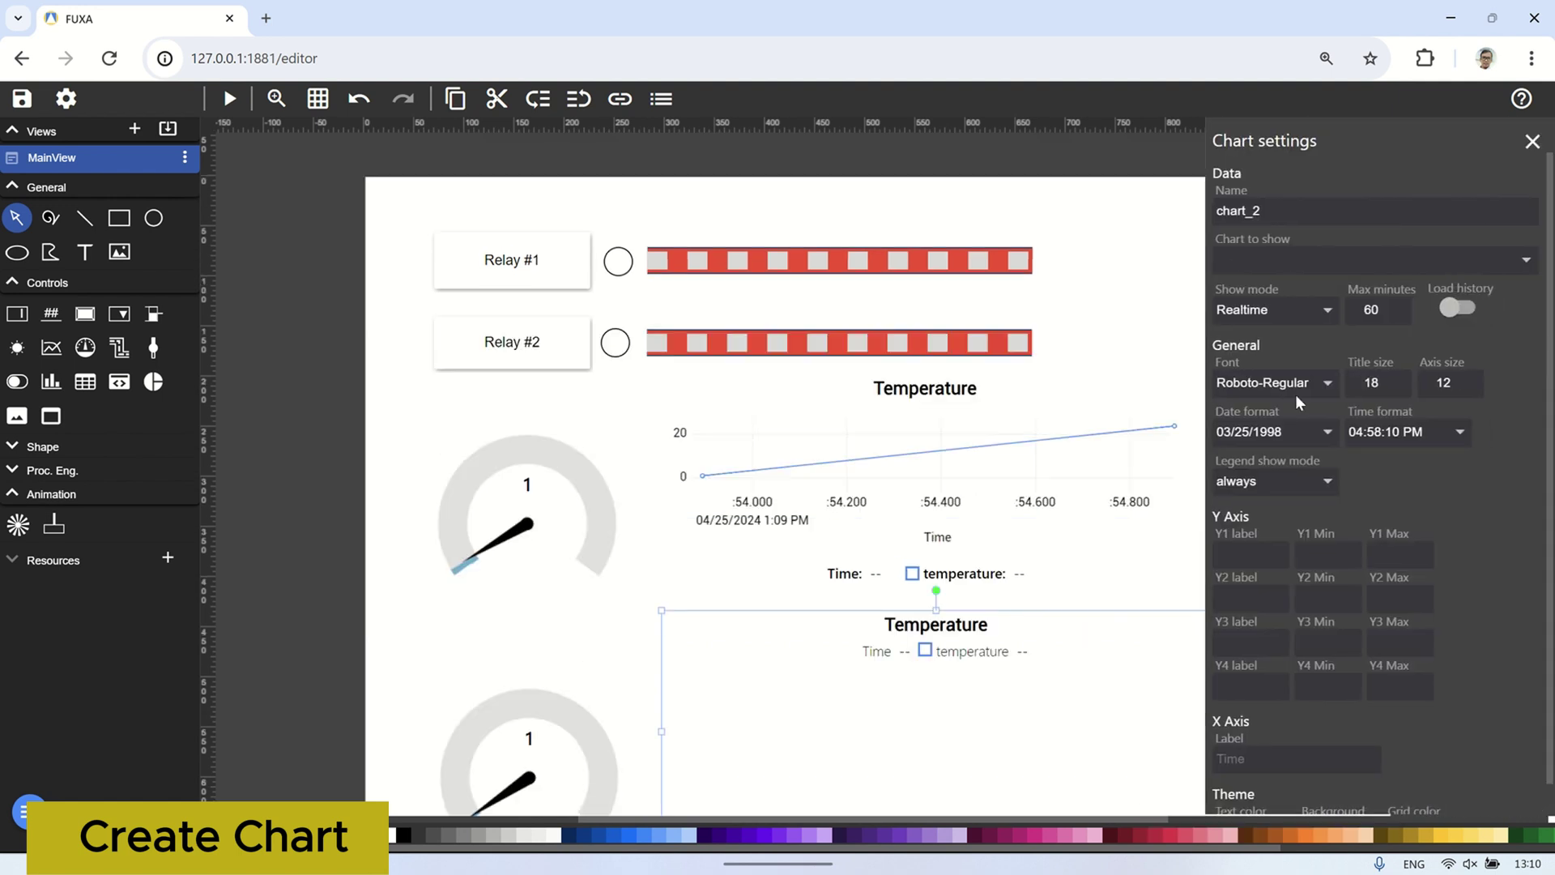
left_click(1525, 263)
left_click(1254, 434)
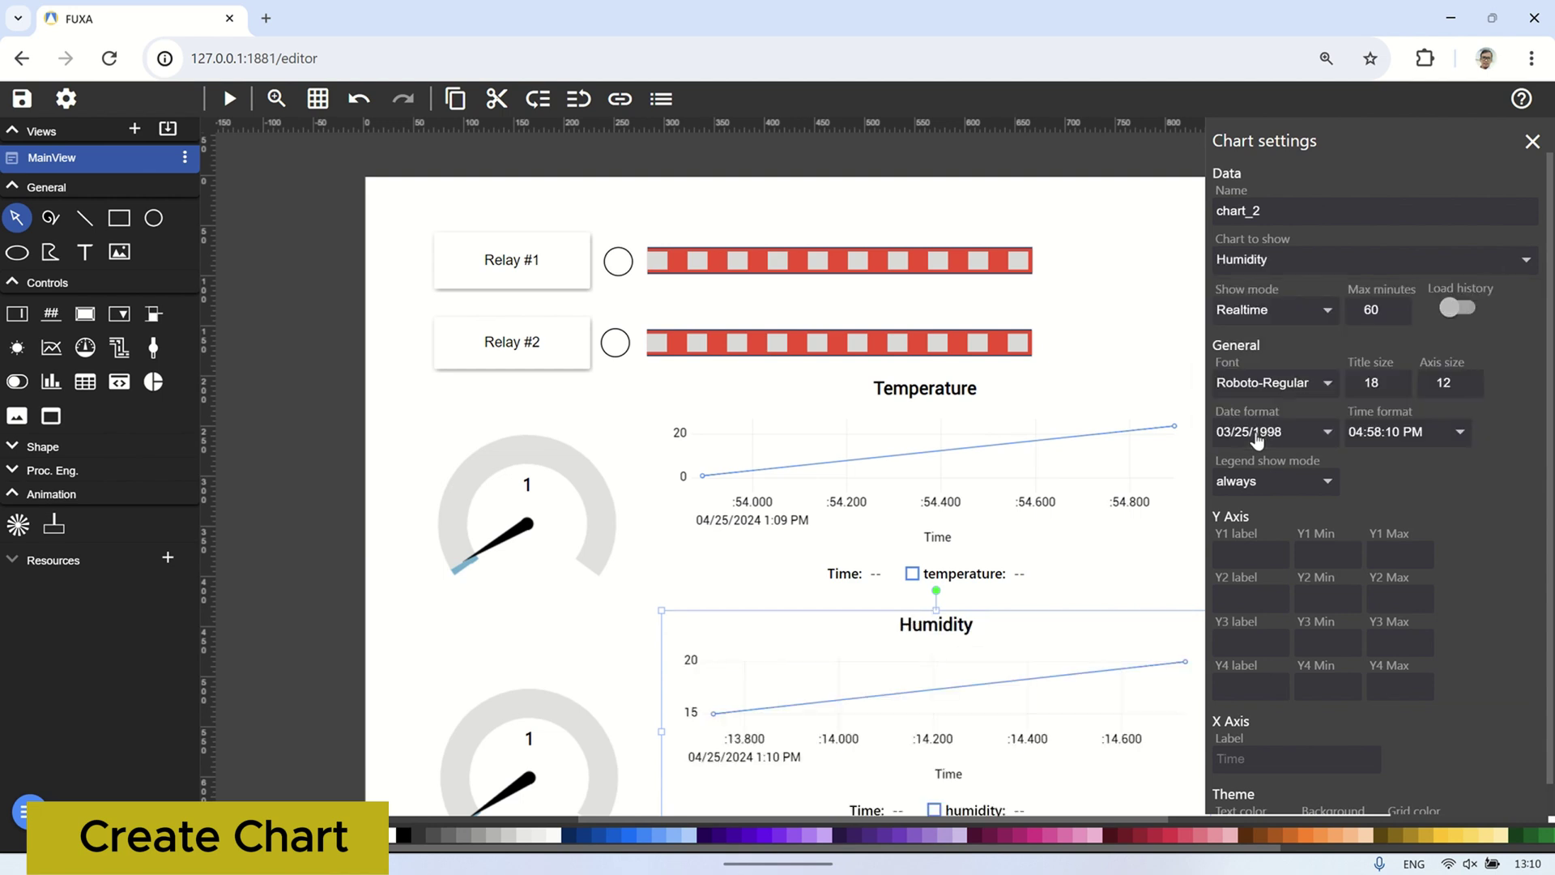
left_click(1153, 357)
scroll(1290, 492, "down", 2)
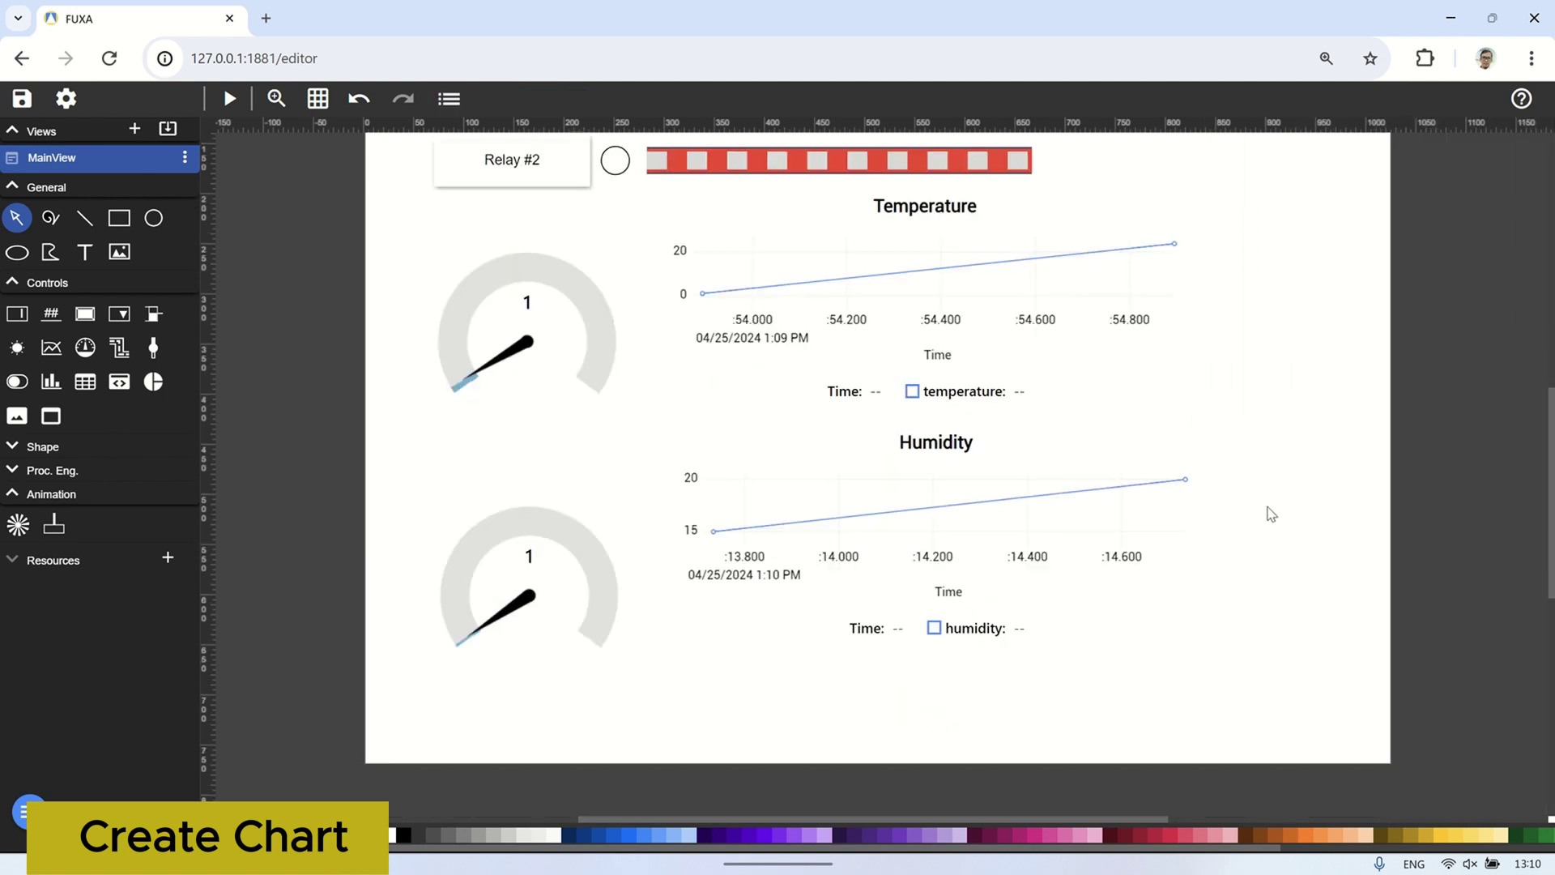
left_click_drag(1137, 450, 1137, 476)
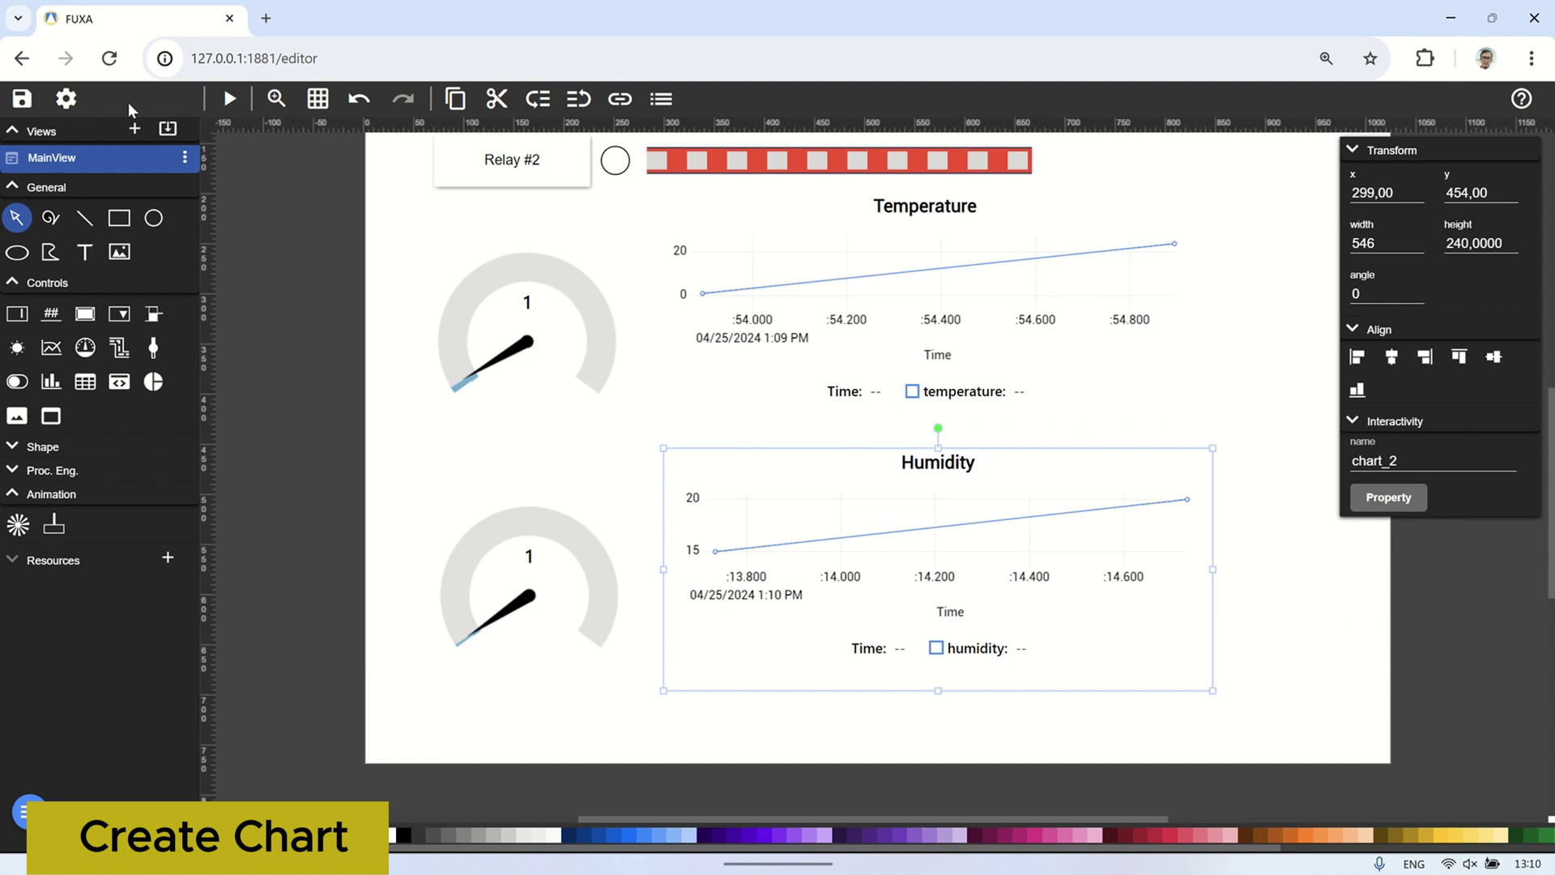
Run the dashboard in a live view window and widen that window.
left_click(230, 98)
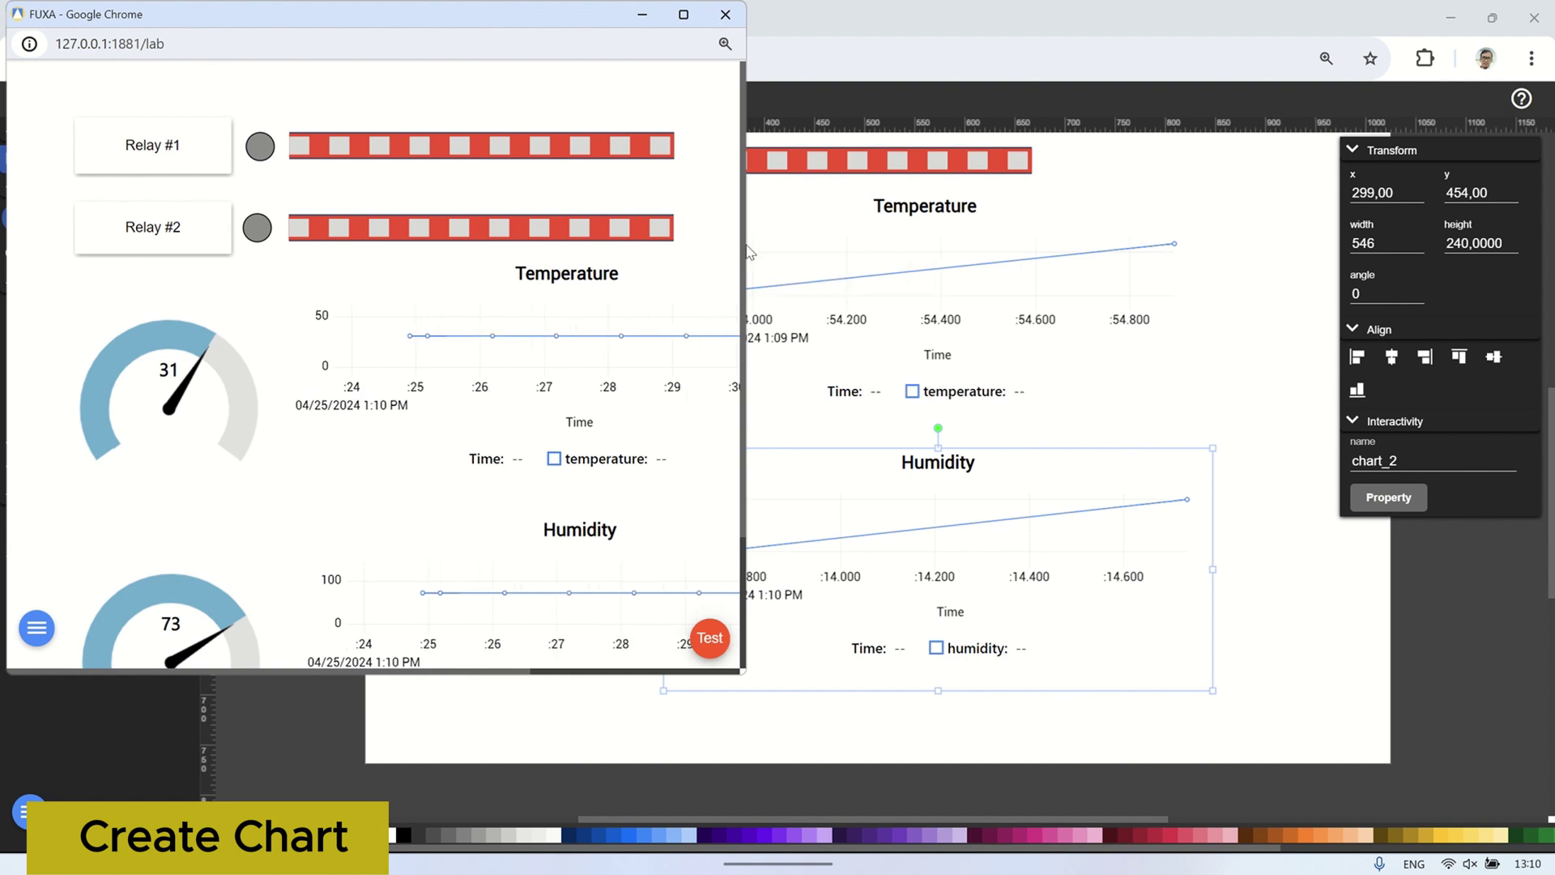
left_click_drag(748, 251, 1004, 277)
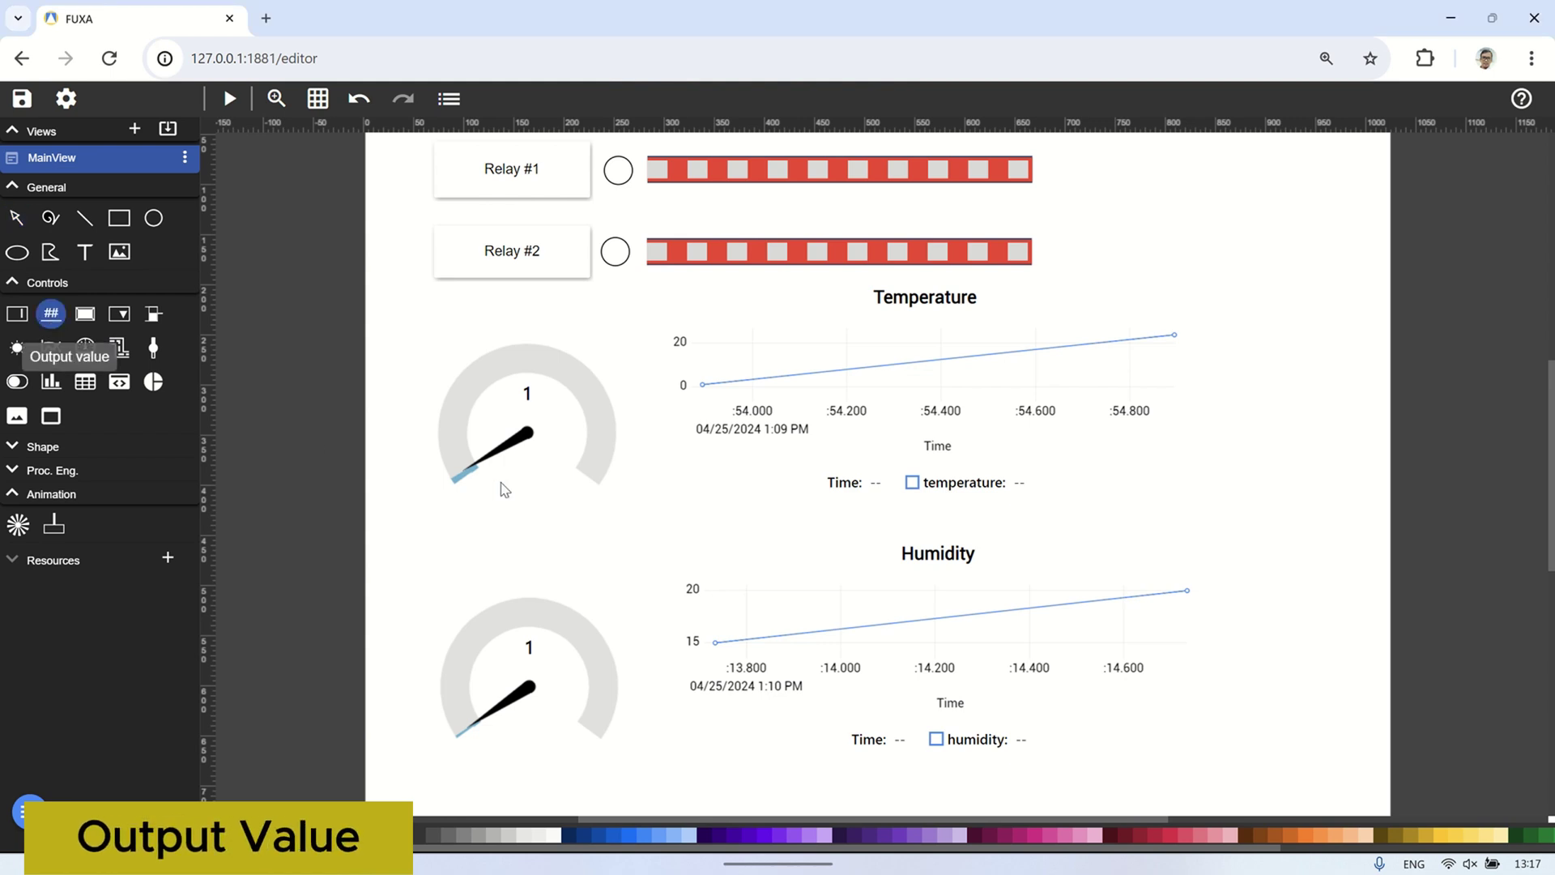
Place output_1 under the upper gauge, bound to the temperature tag with unit °C.
left_click(510, 484)
left_click_drag(518, 486, 547, 488)
right_click(534, 484)
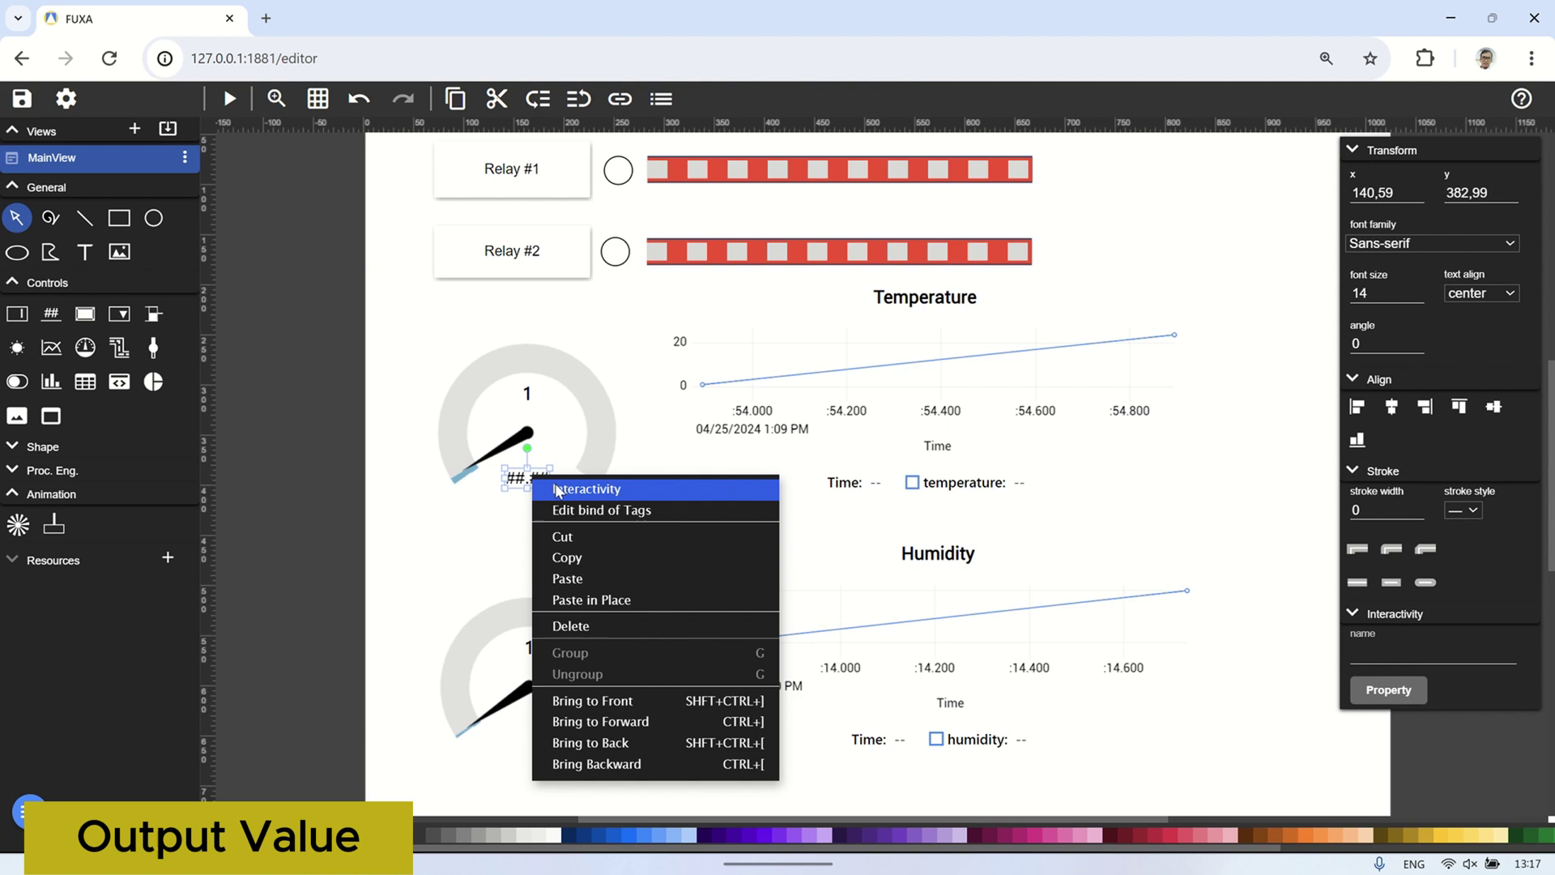
left_click(555, 485)
left_click(541, 342)
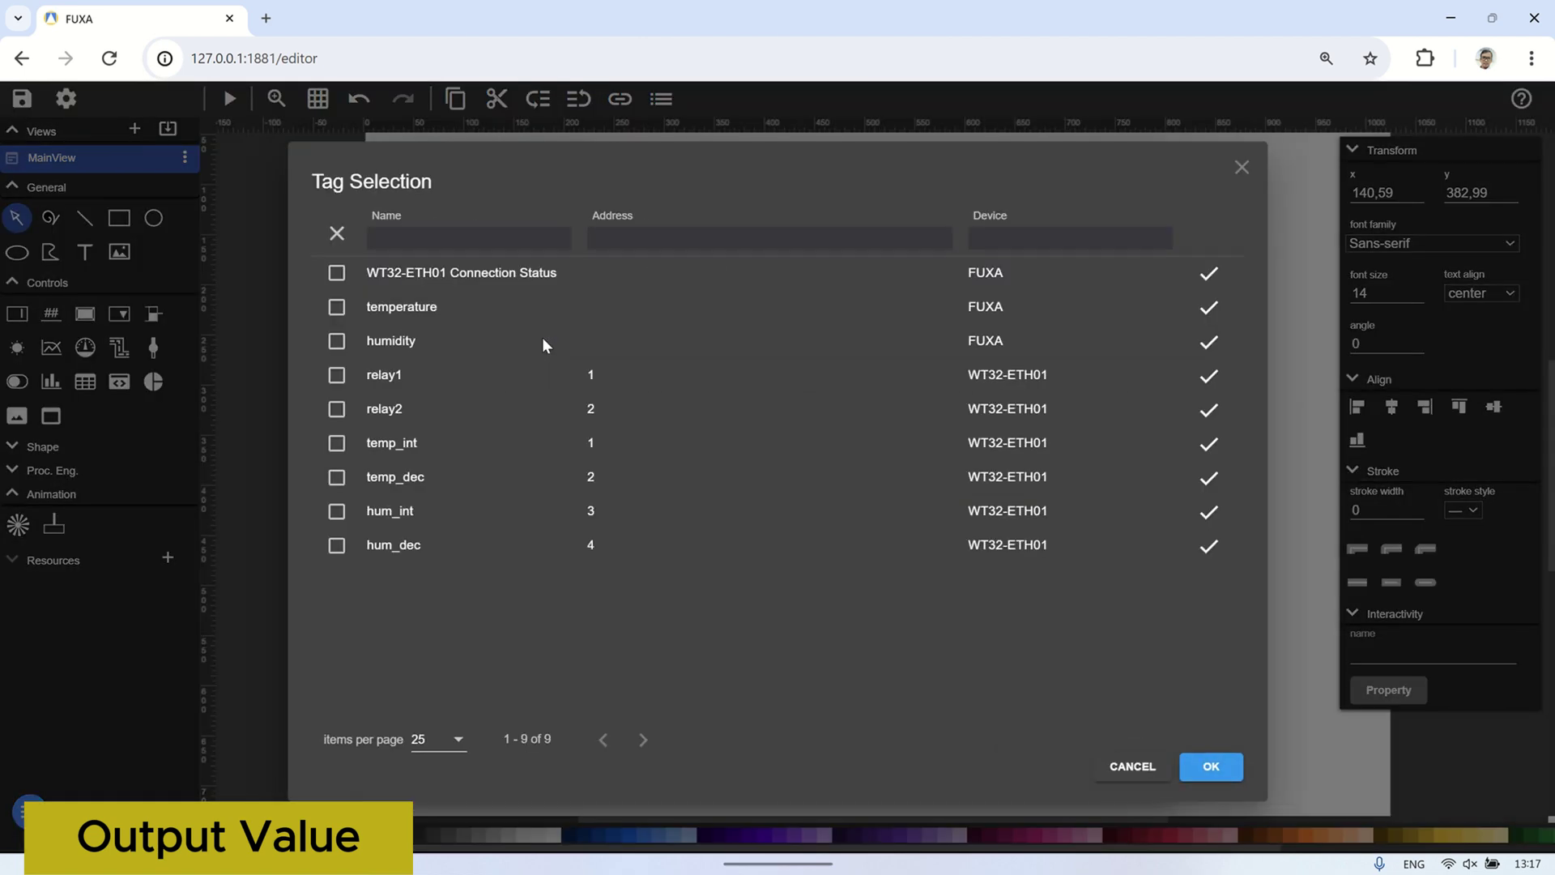
left_click(336, 306)
left_click(1194, 761)
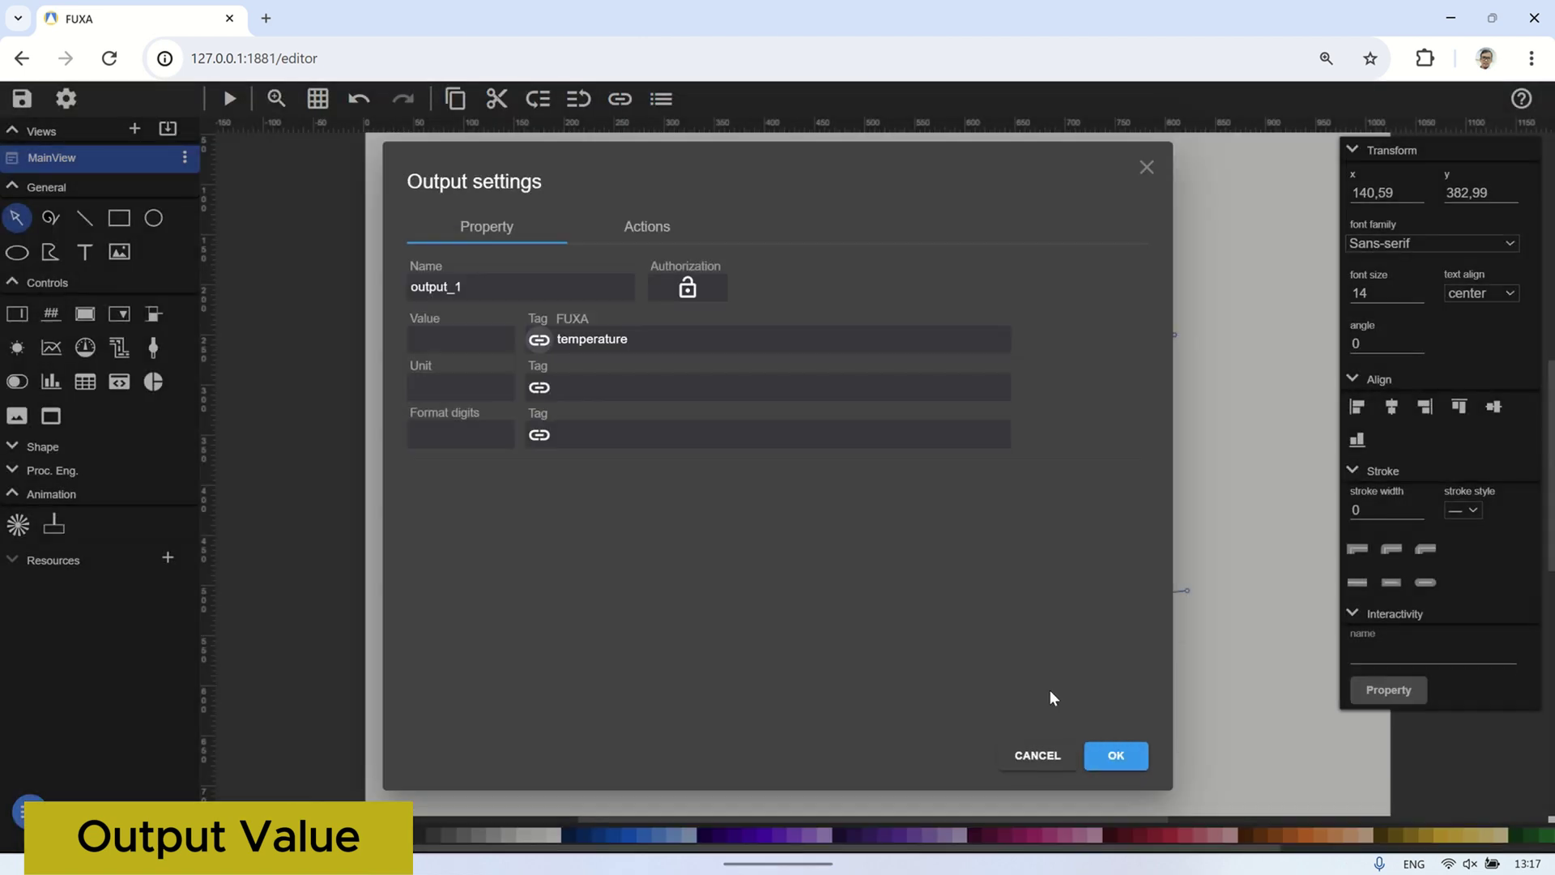
left_click(466, 388)
left_click(1116, 756)
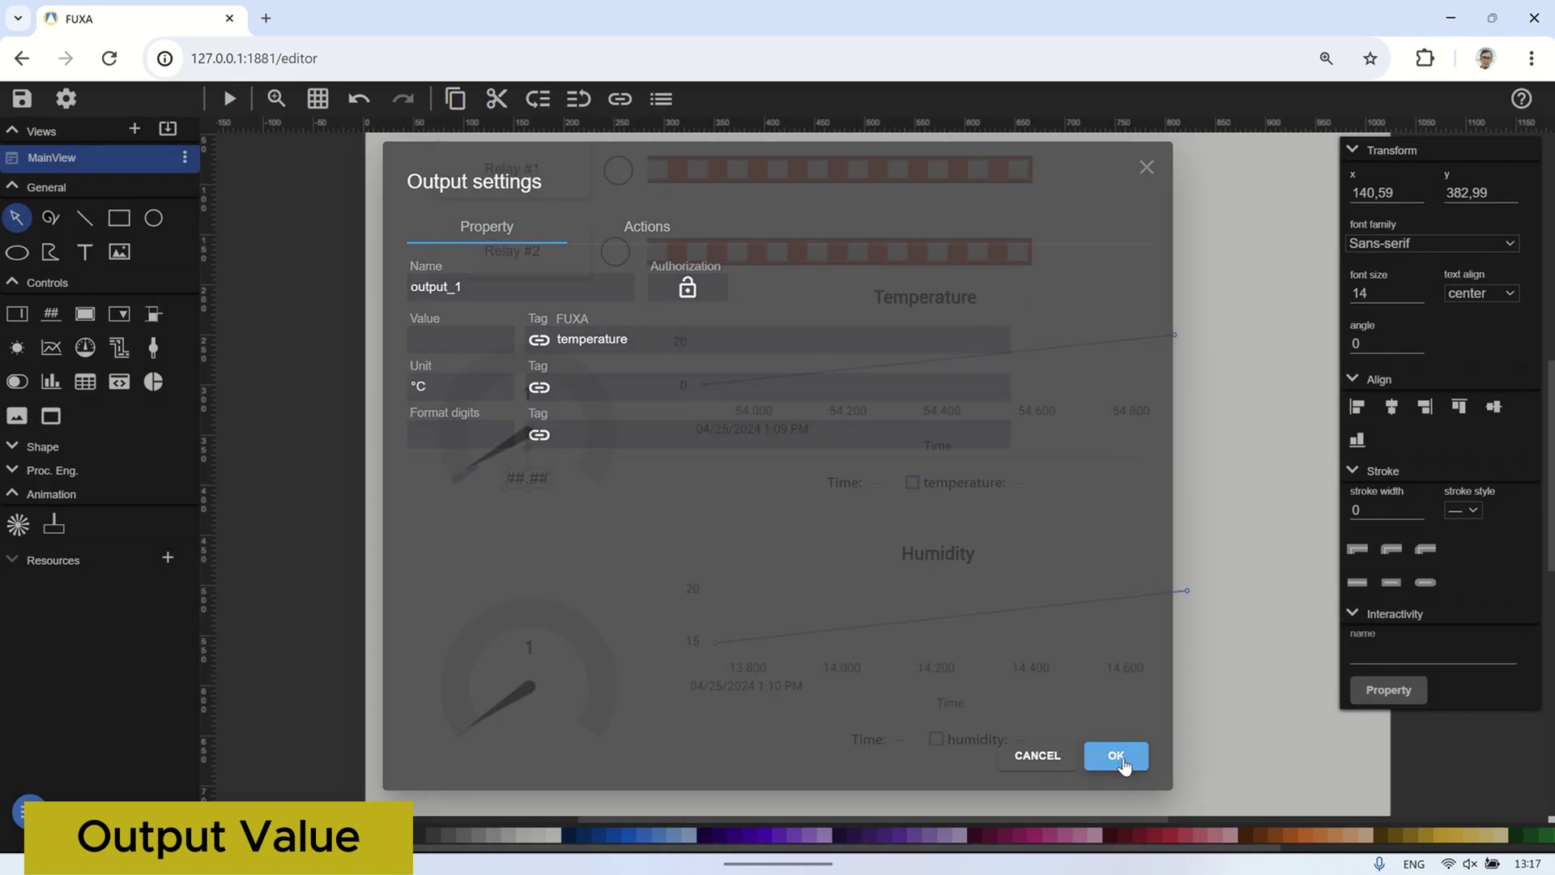
Preview the live dashboard showing the 31.39 °C readout, then close the preview.
left_click(229, 100)
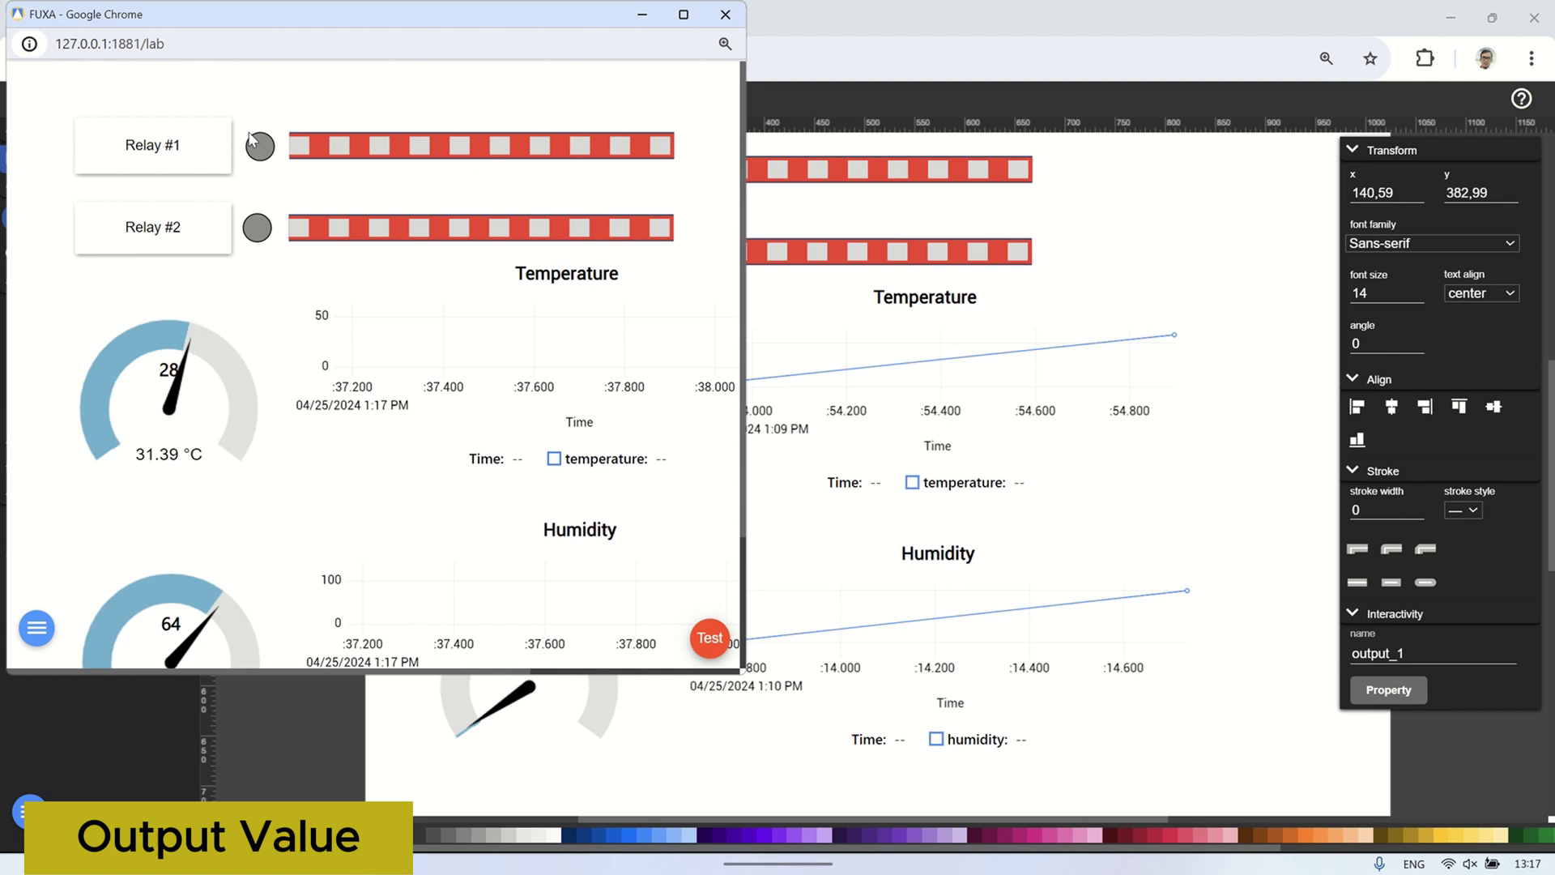
left_click_drag(203, 459, 198, 482)
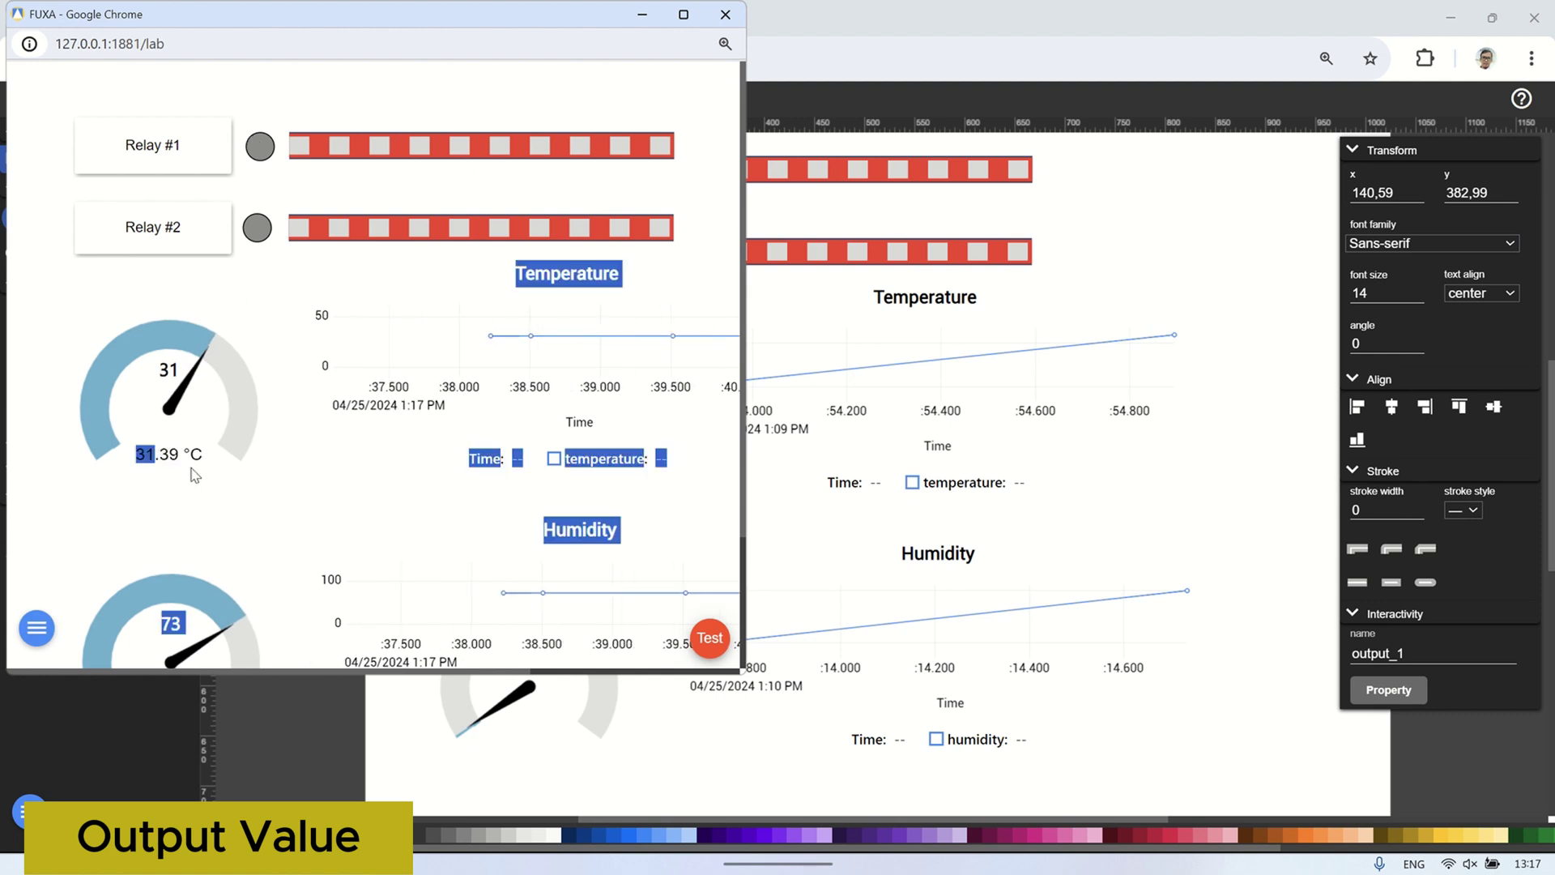
left_click(243, 494)
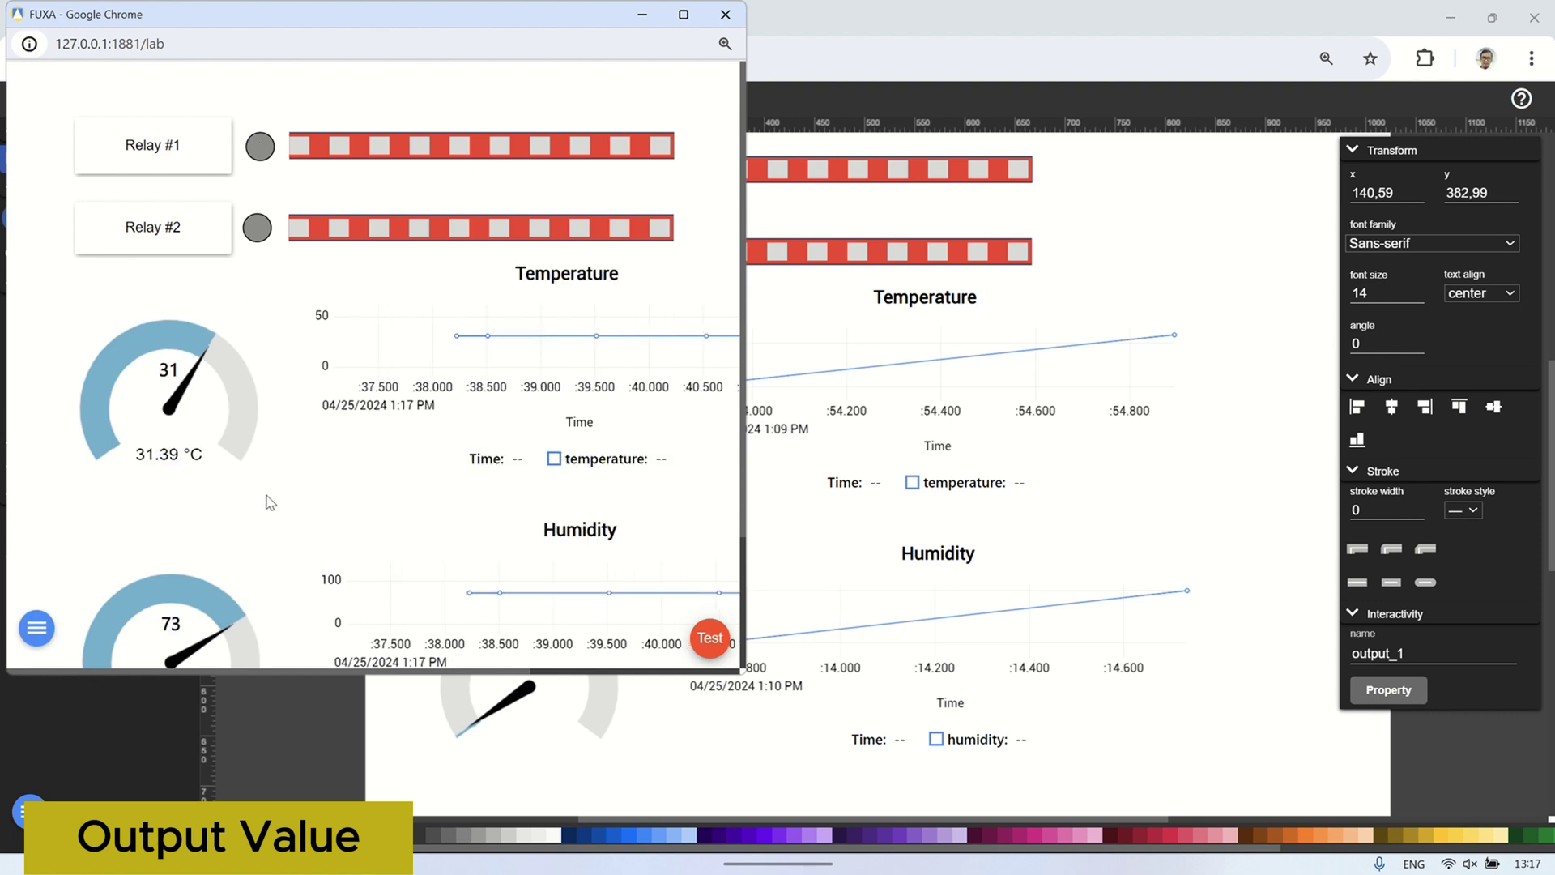
left_click(725, 14)
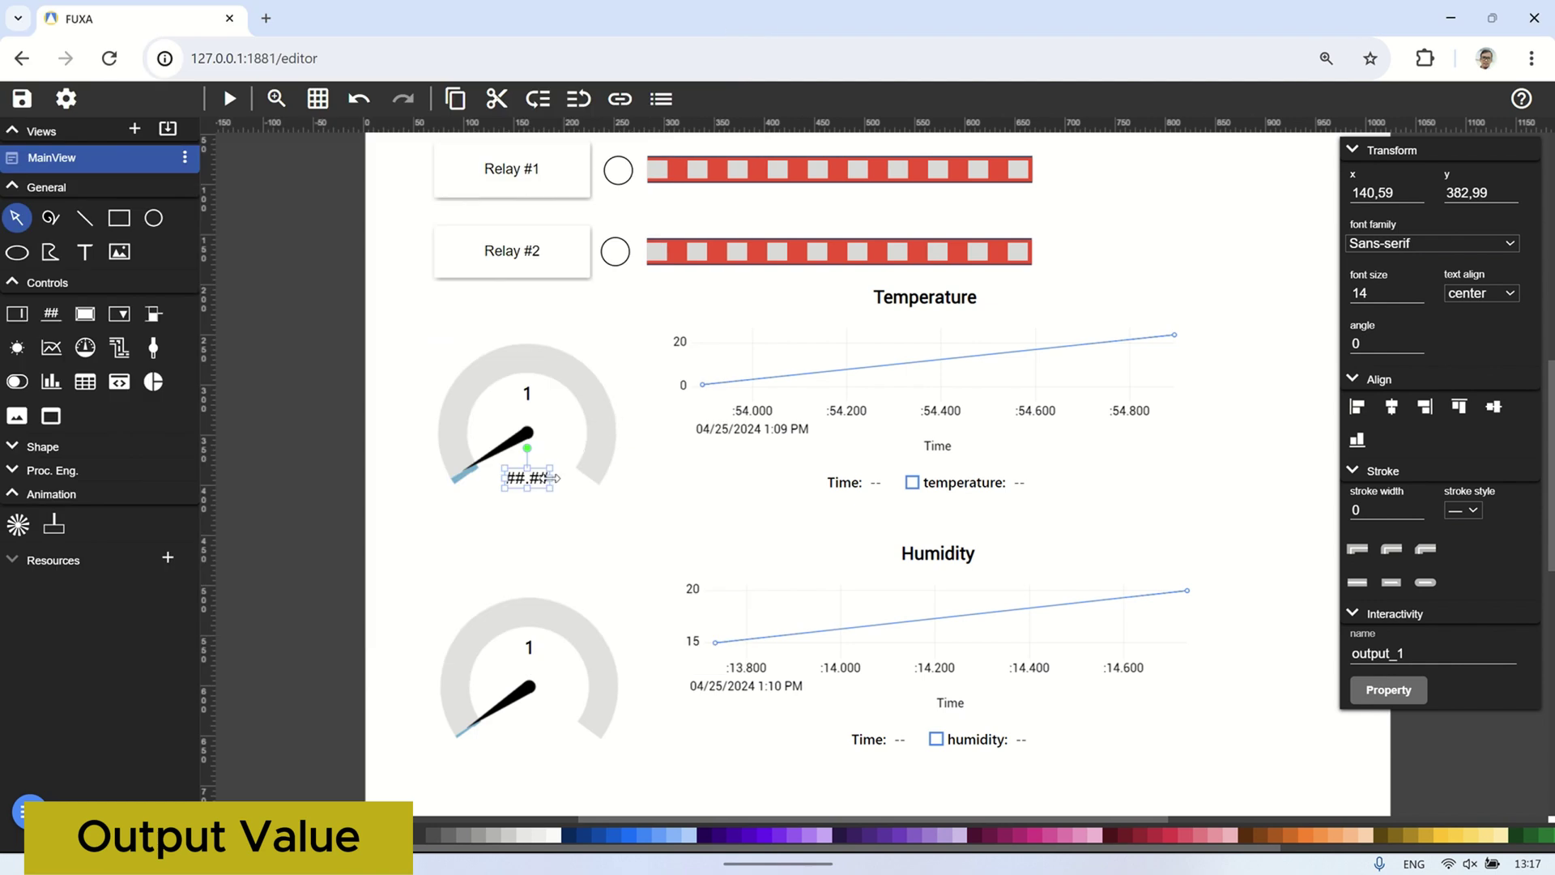
Copy the temperature readout and paste a duplicate onto the canvas.
left_click(560, 523)
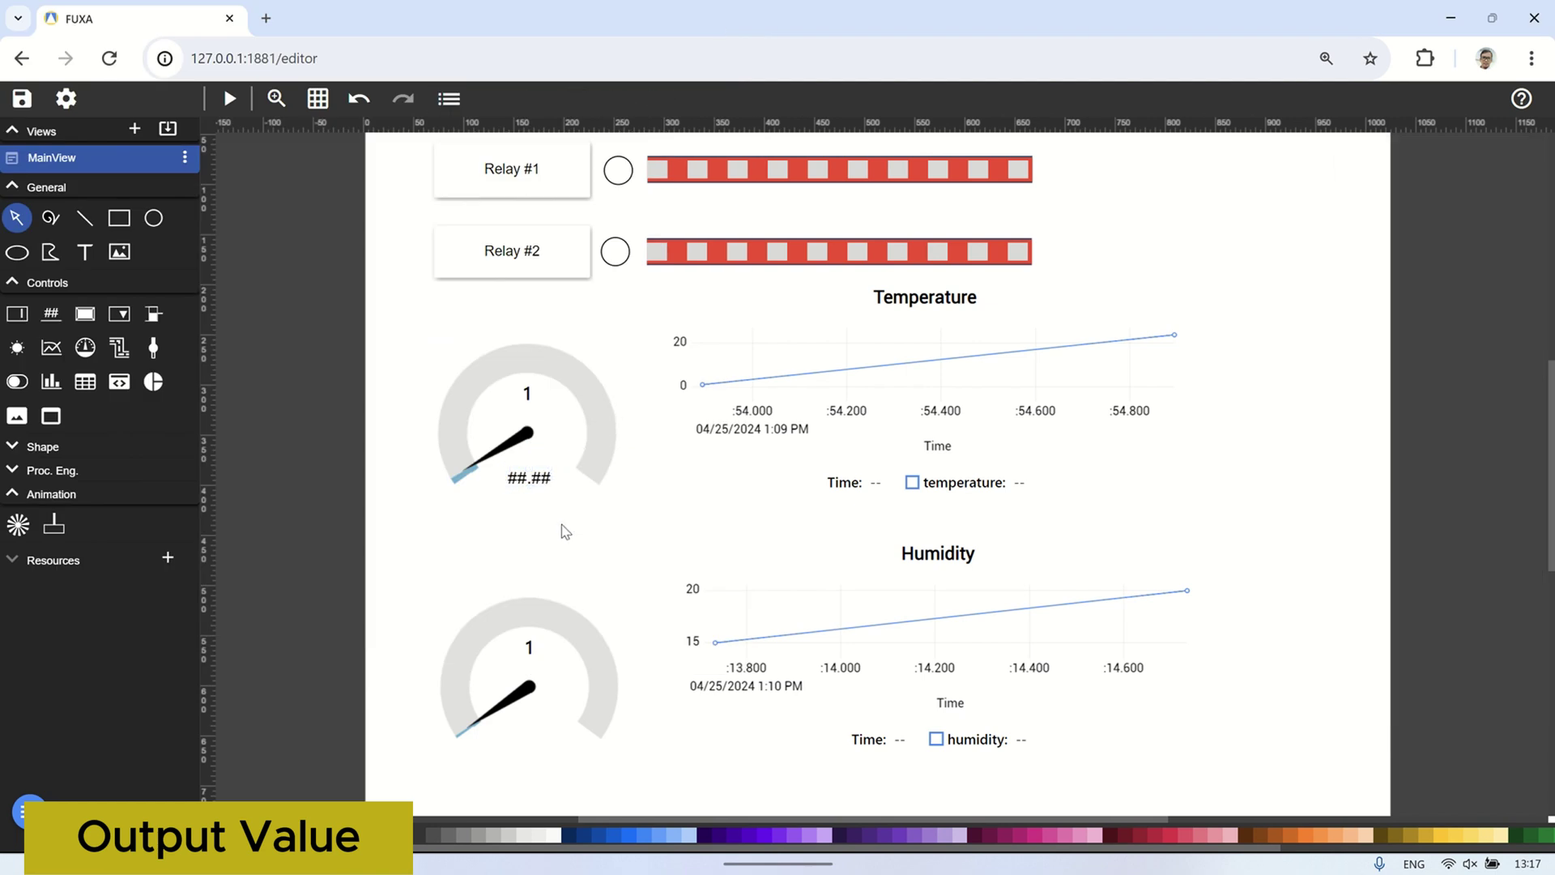
scroll(562, 523, "down", 2)
left_click(534, 300)
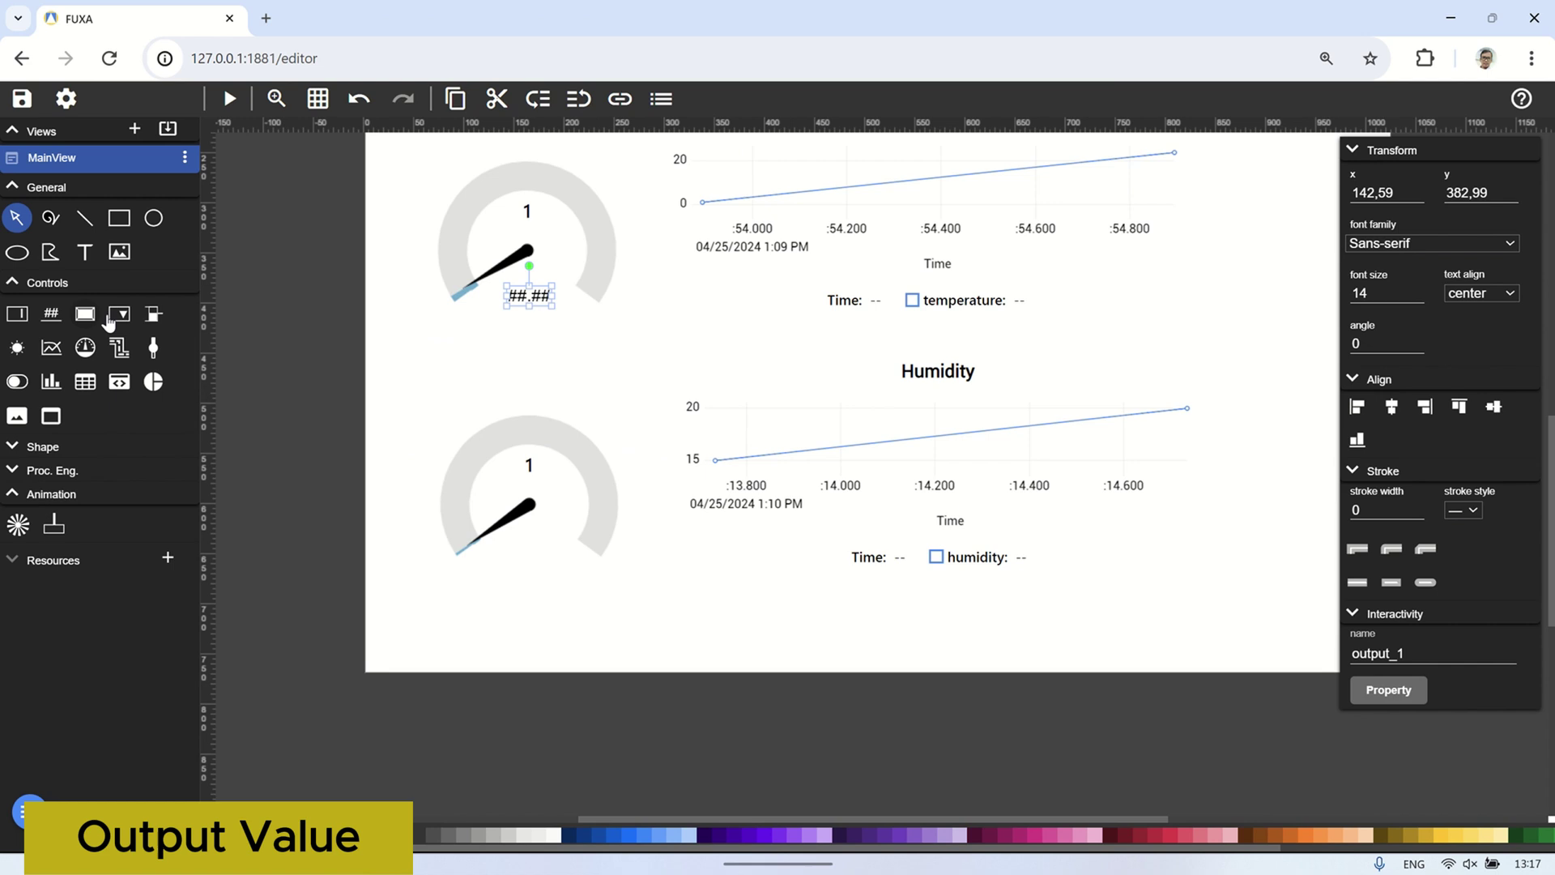
right_click(530, 300)
left_click(556, 378)
left_click(518, 382)
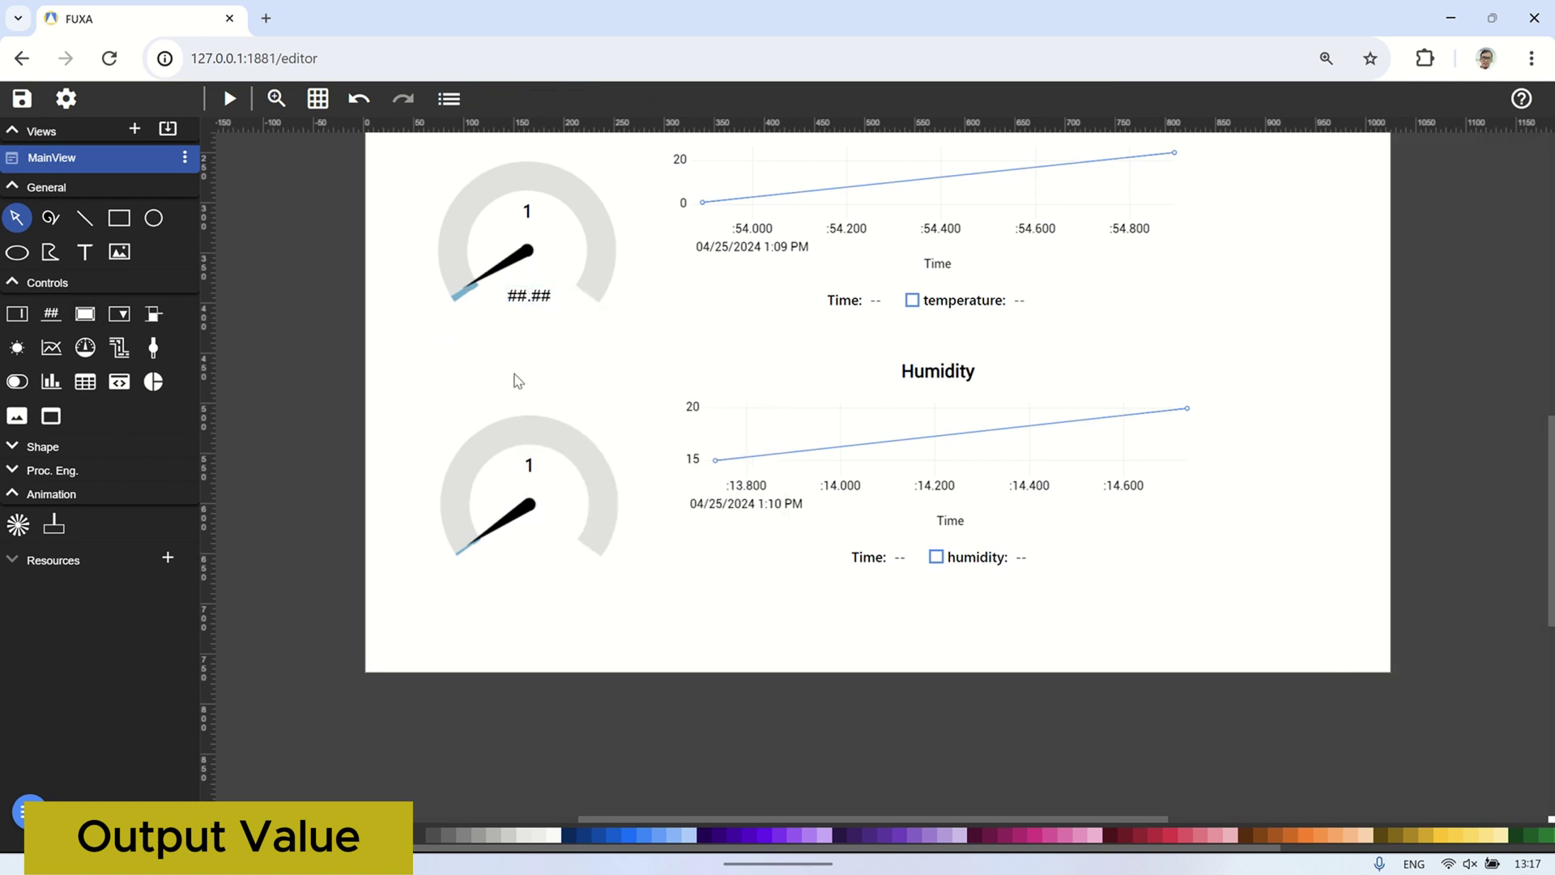
key("ctrl+v")
Move the copied readout under the lower gauge and bind it to humidity with unit %.
left_click_drag(886, 476, 543, 564)
right_click(532, 526)
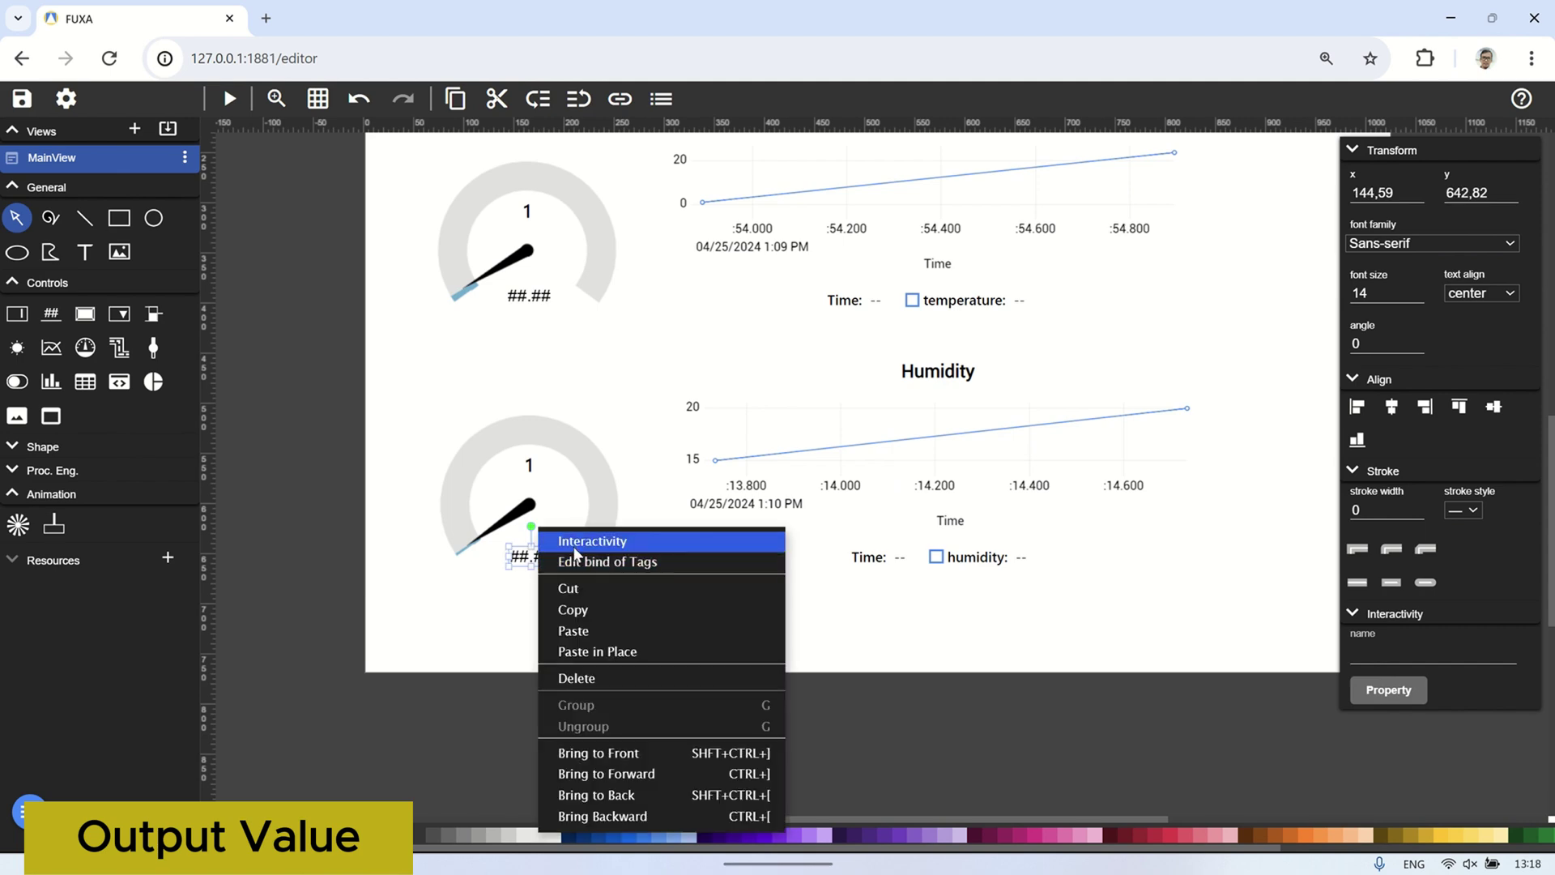
left_click(577, 528)
left_click(544, 347)
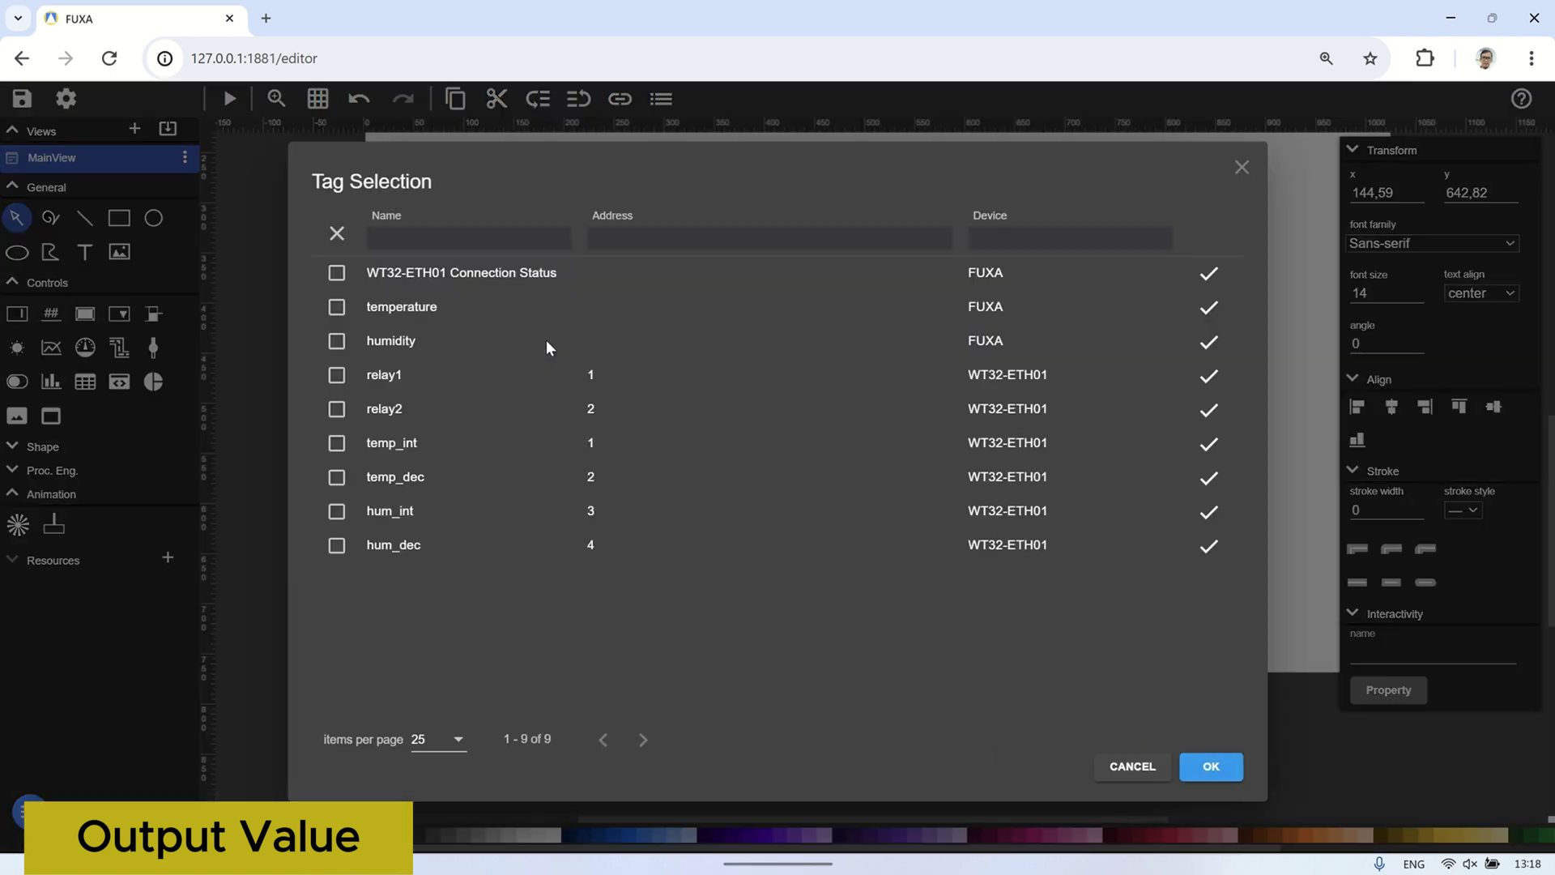
left_click(337, 342)
left_click(1212, 767)
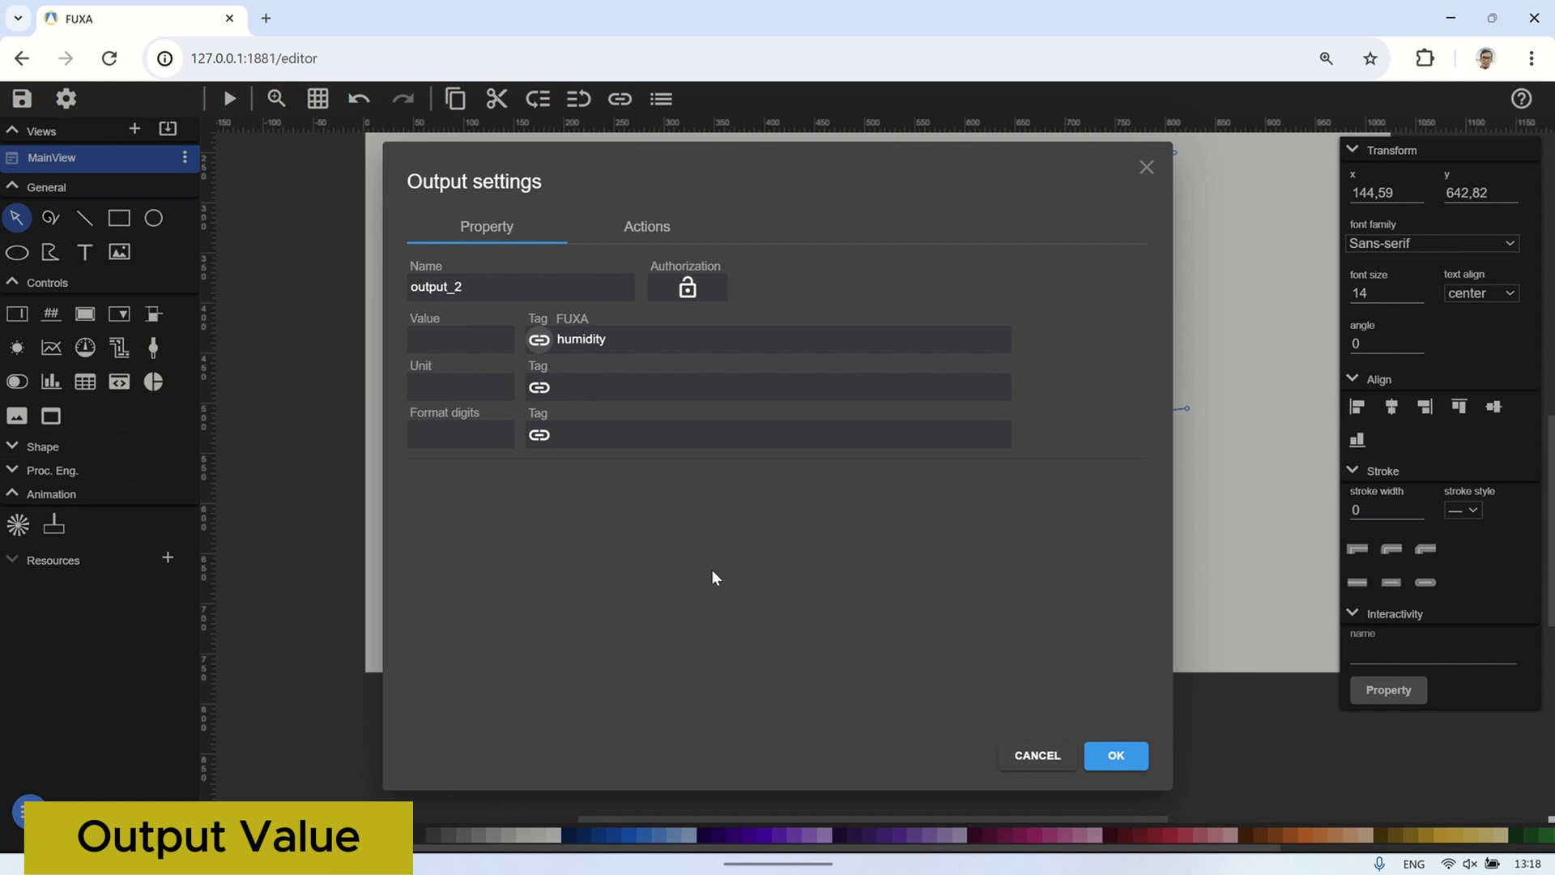
left_click(462, 387)
left_click(1115, 755)
Run the live preview again and maximize its window.
left_click(687, 623)
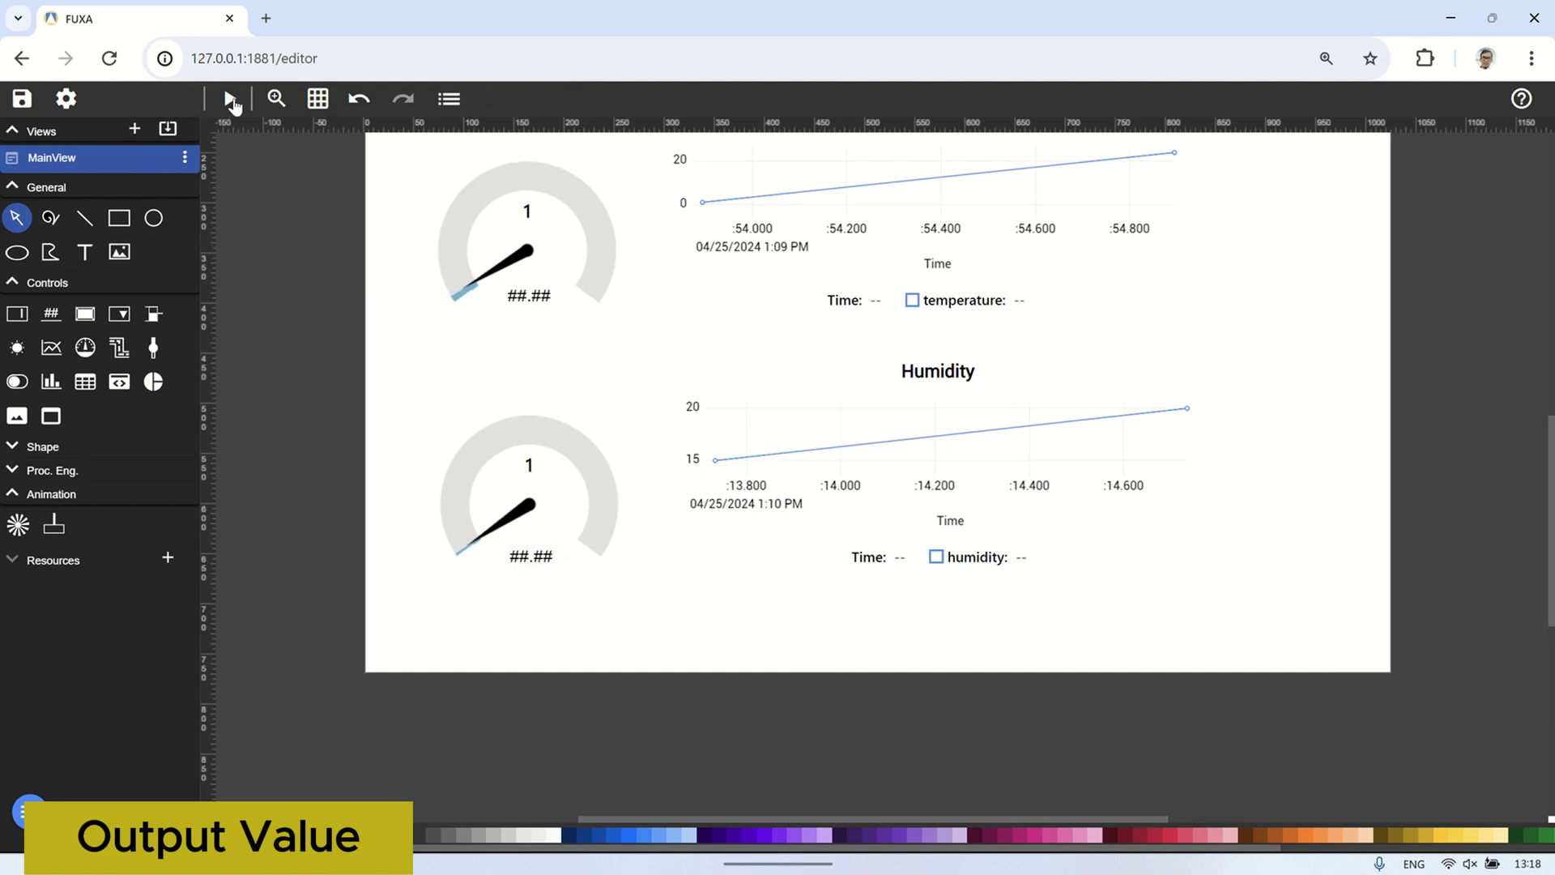
left_click(230, 99)
left_click(684, 14)
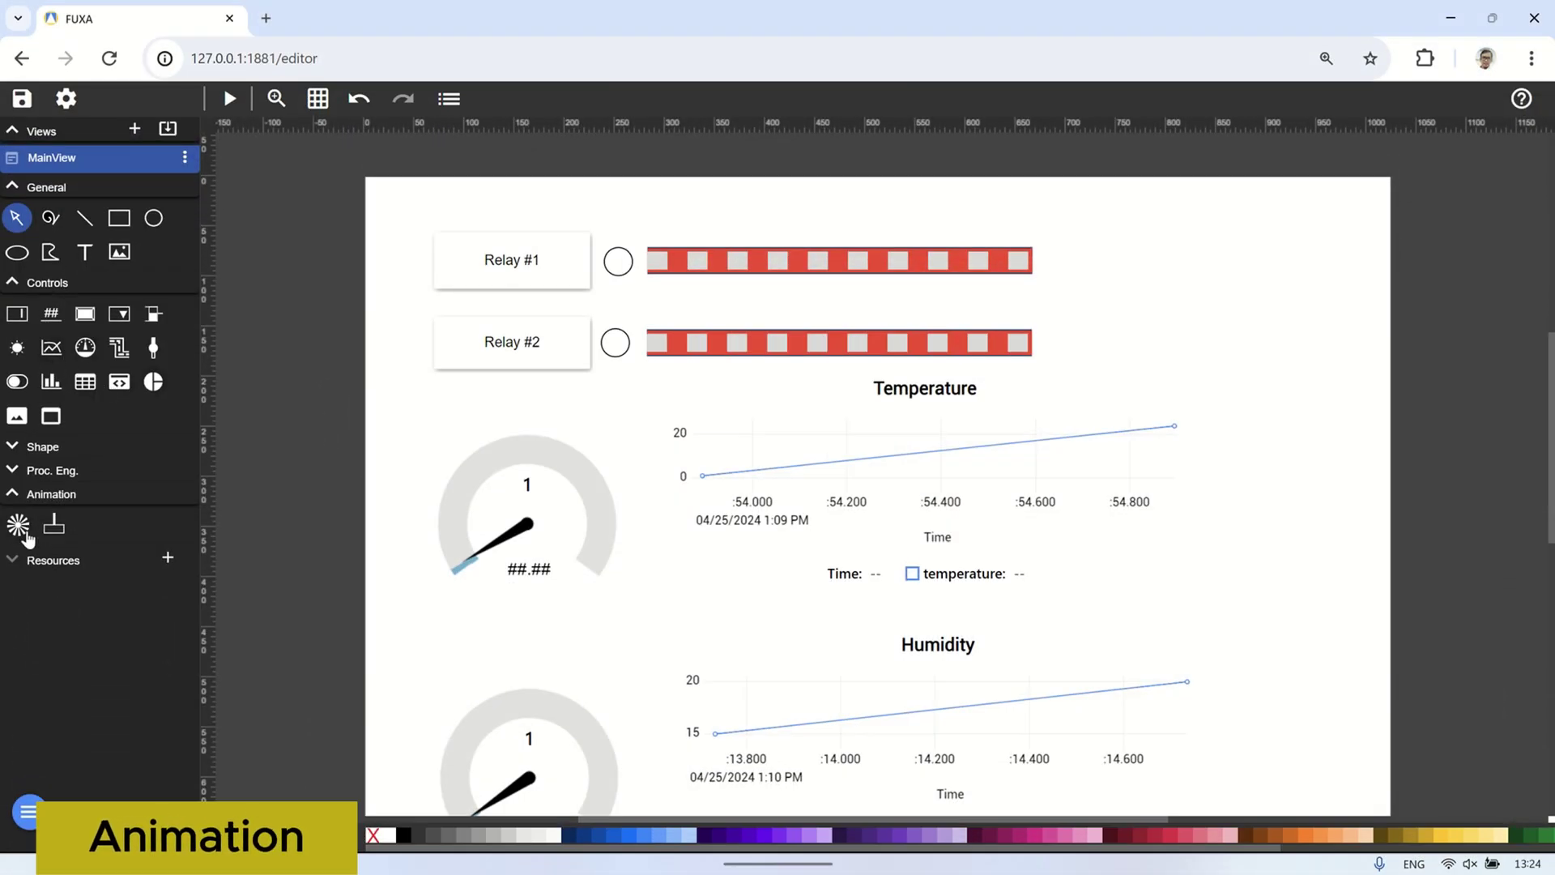
Place a fan symbol right of the relay bars and link it to relay1.
left_click(27, 538)
left_click(1077, 256)
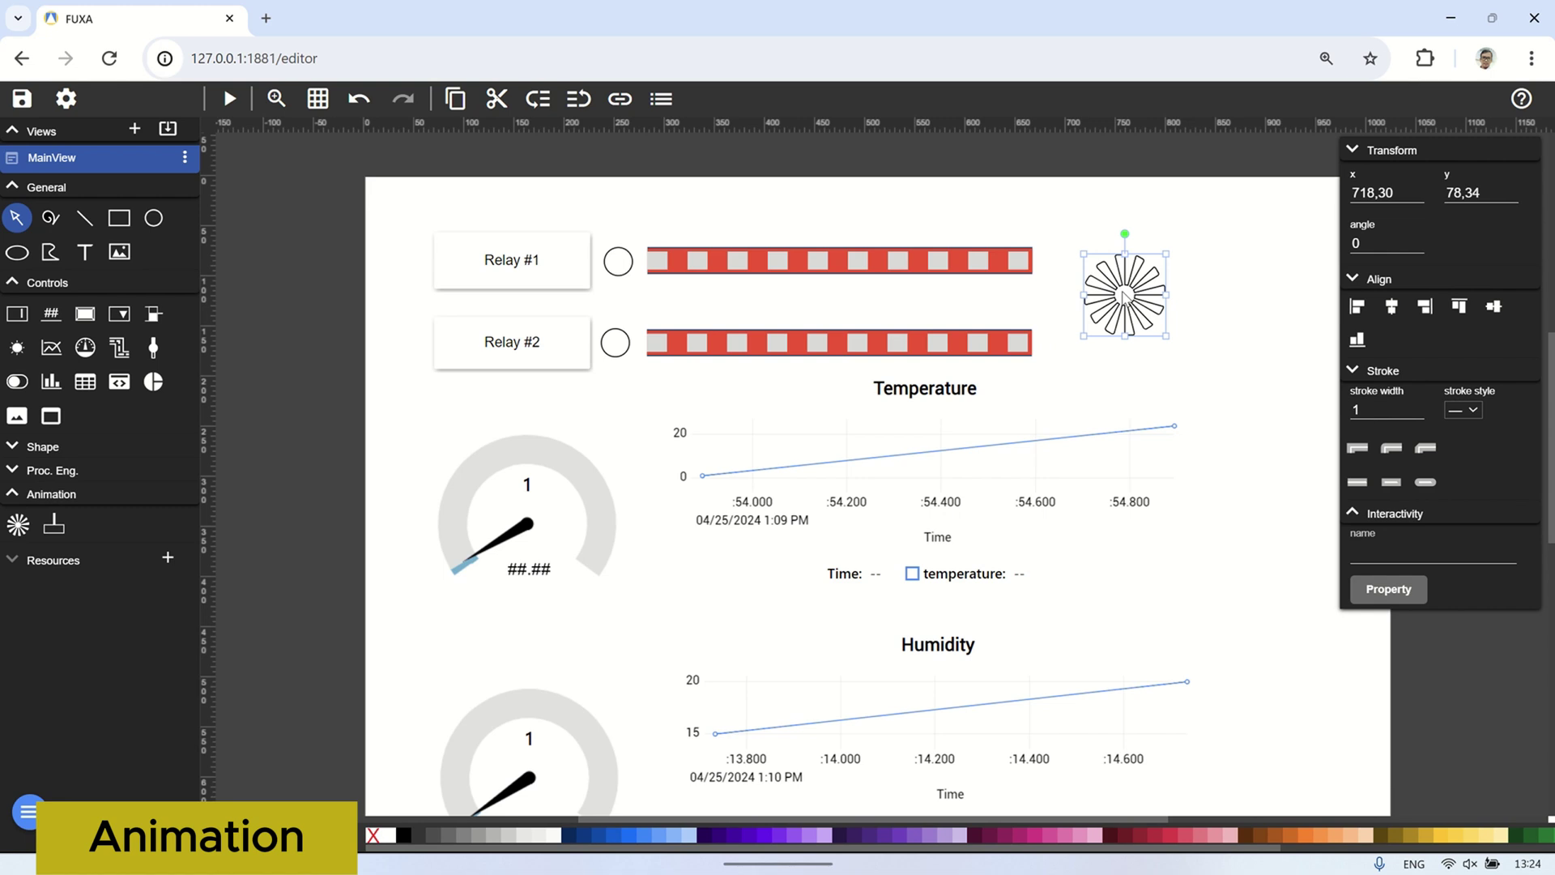
left_click_drag(1120, 297, 1091, 254)
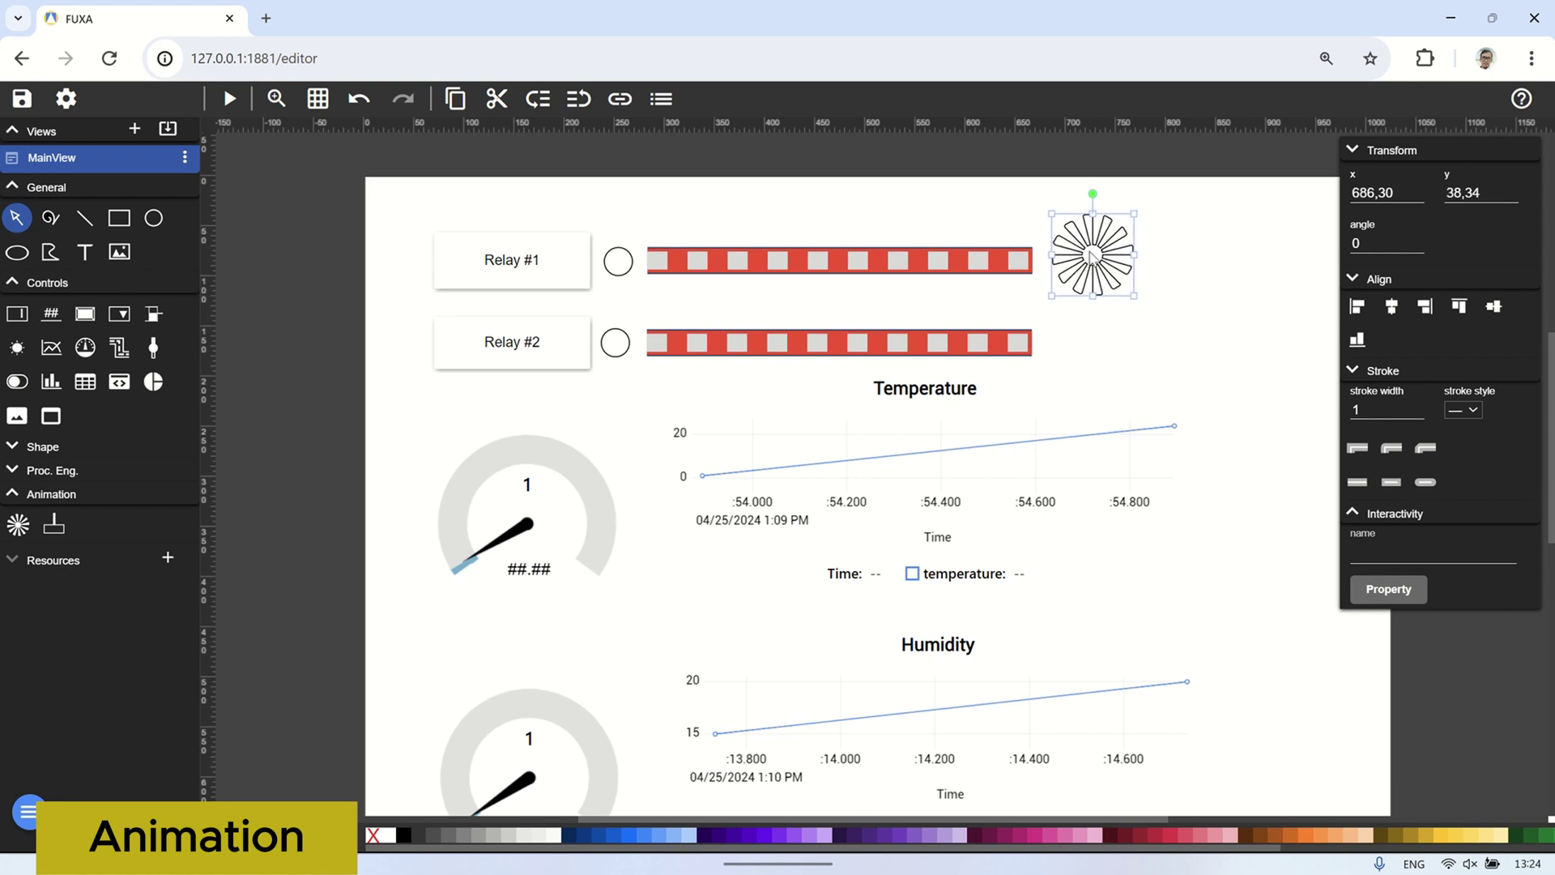
right_click(1091, 256)
left_click(1129, 265)
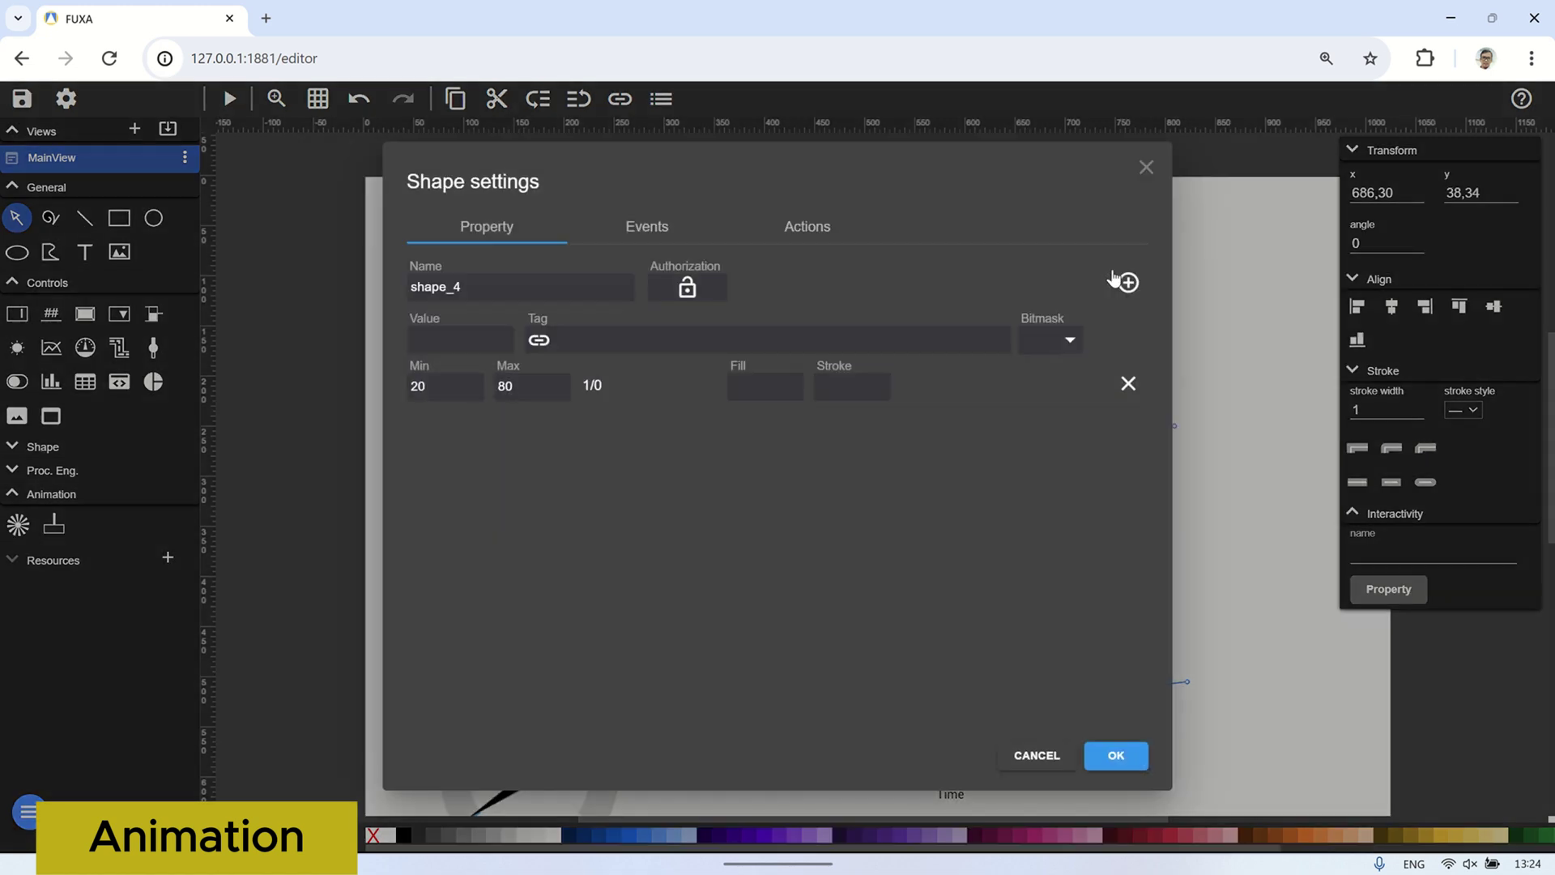
left_click(539, 344)
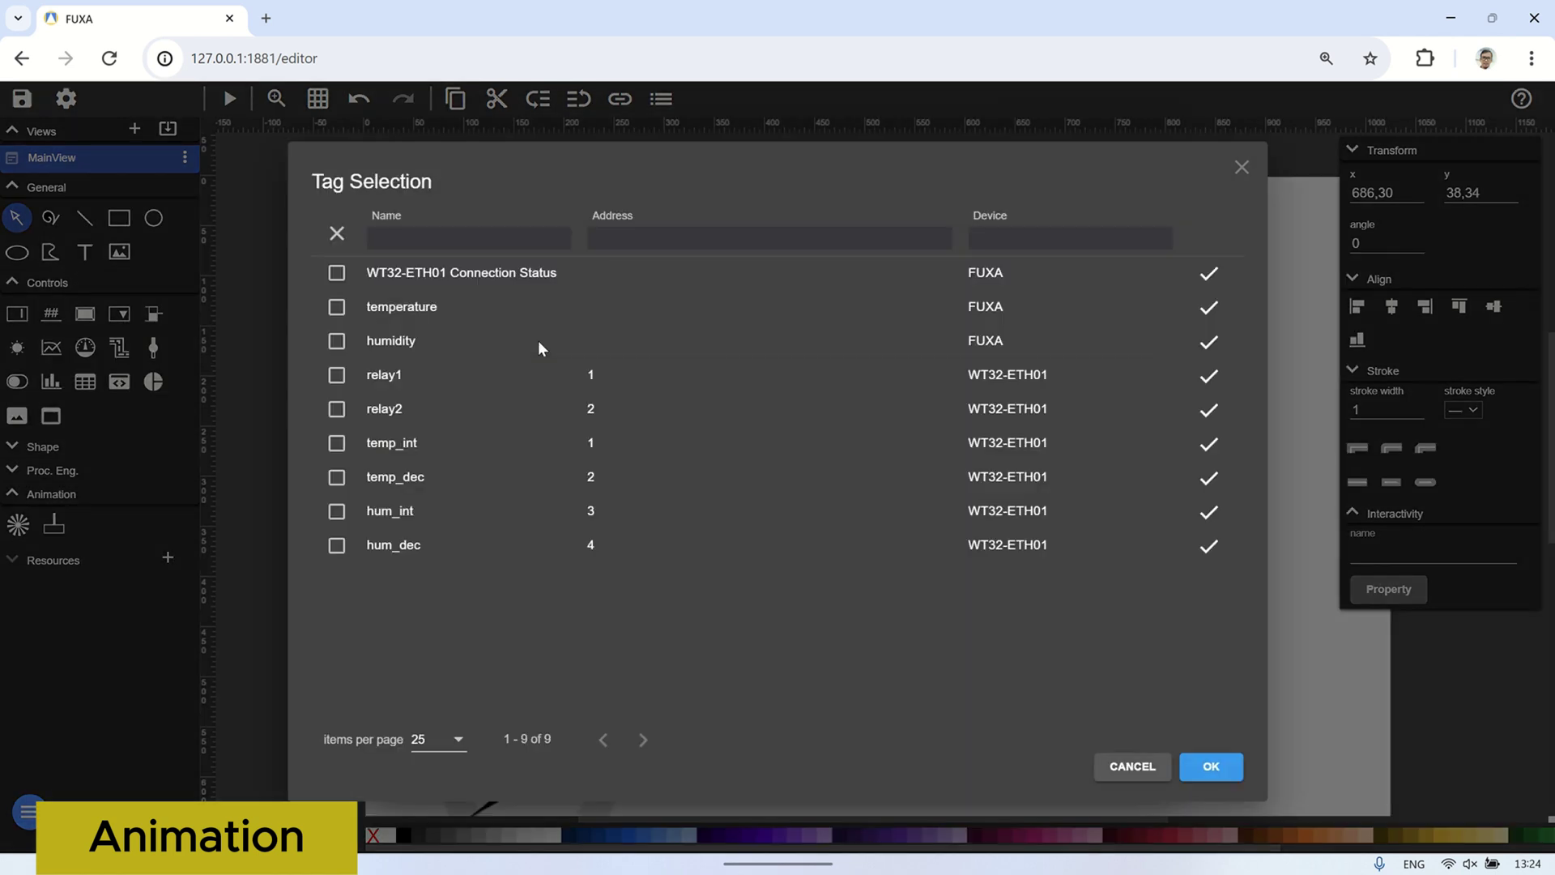
left_click(337, 375)
left_click(1204, 766)
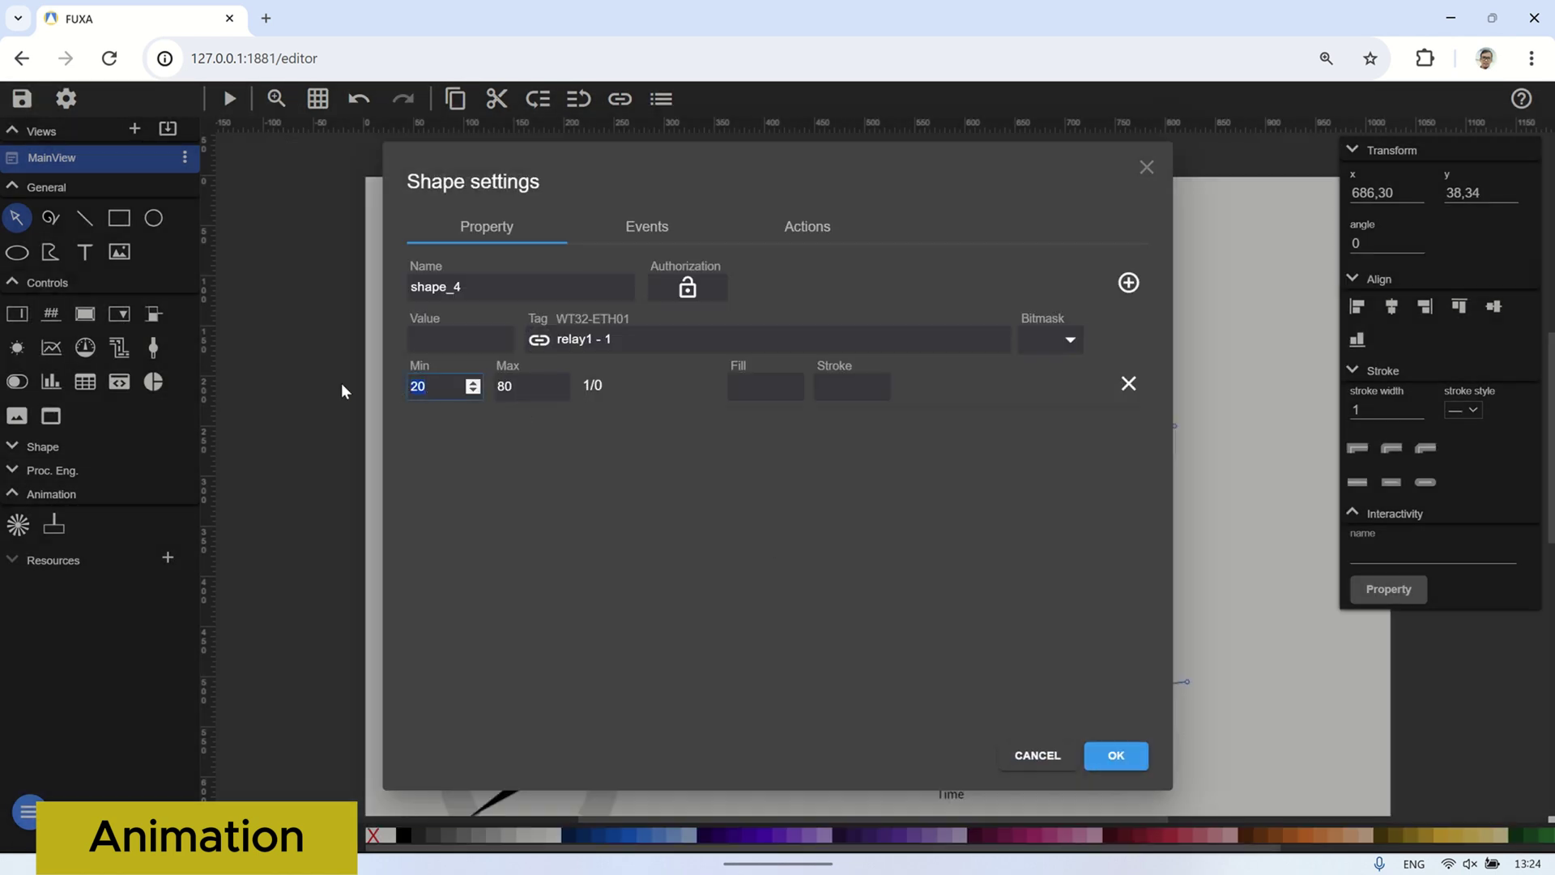
Give range 1–1 a blue fill and dark grey stroke.
type("1")
left_click(497, 387)
left_click(765, 389)
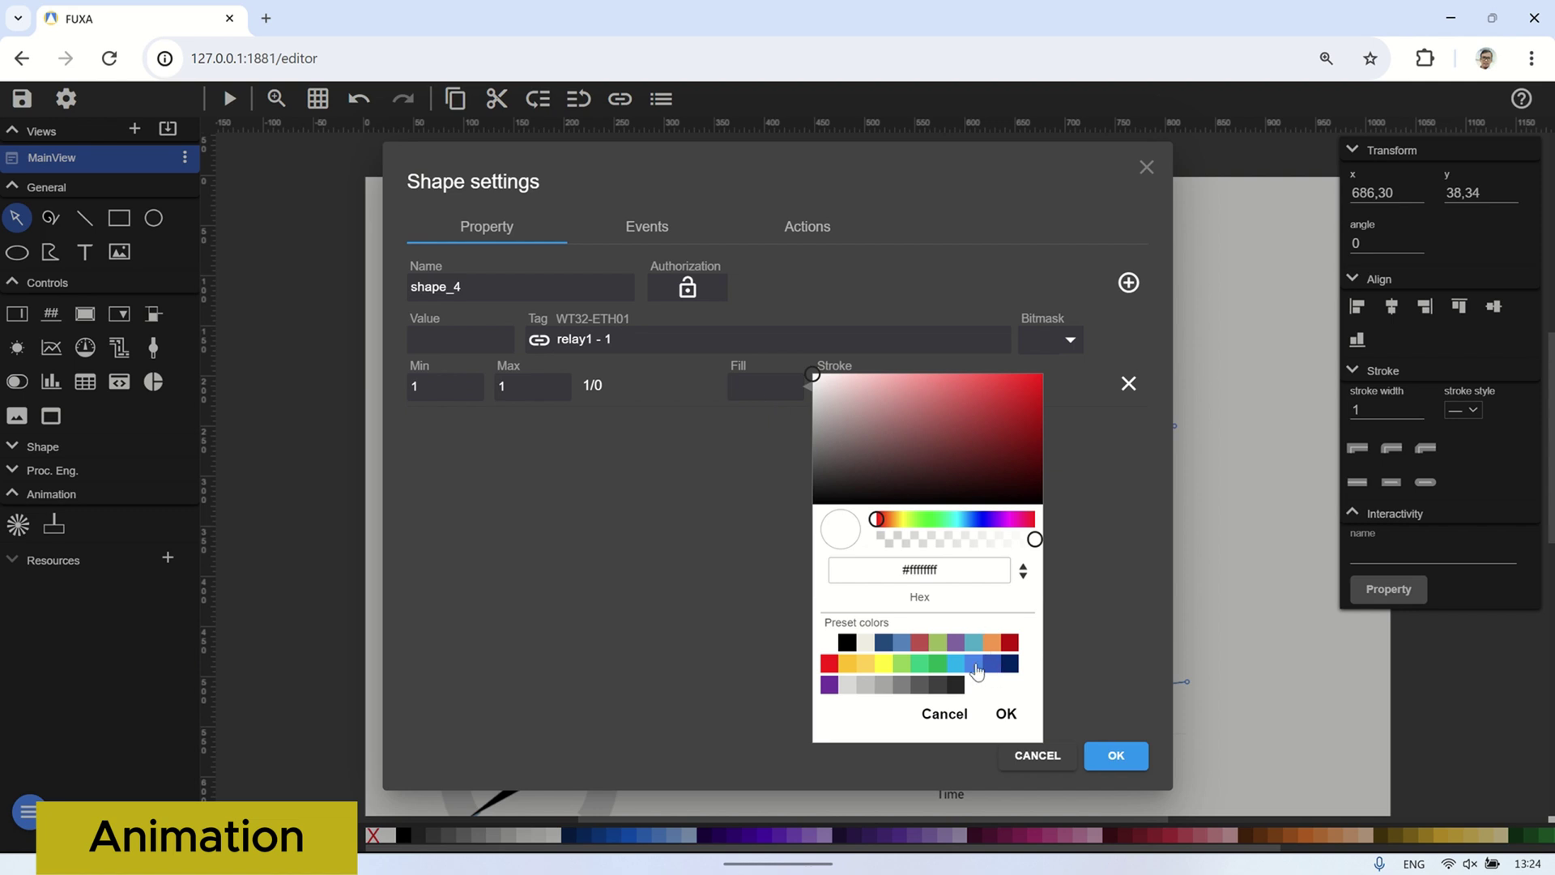
left_click(992, 666)
left_click(840, 389)
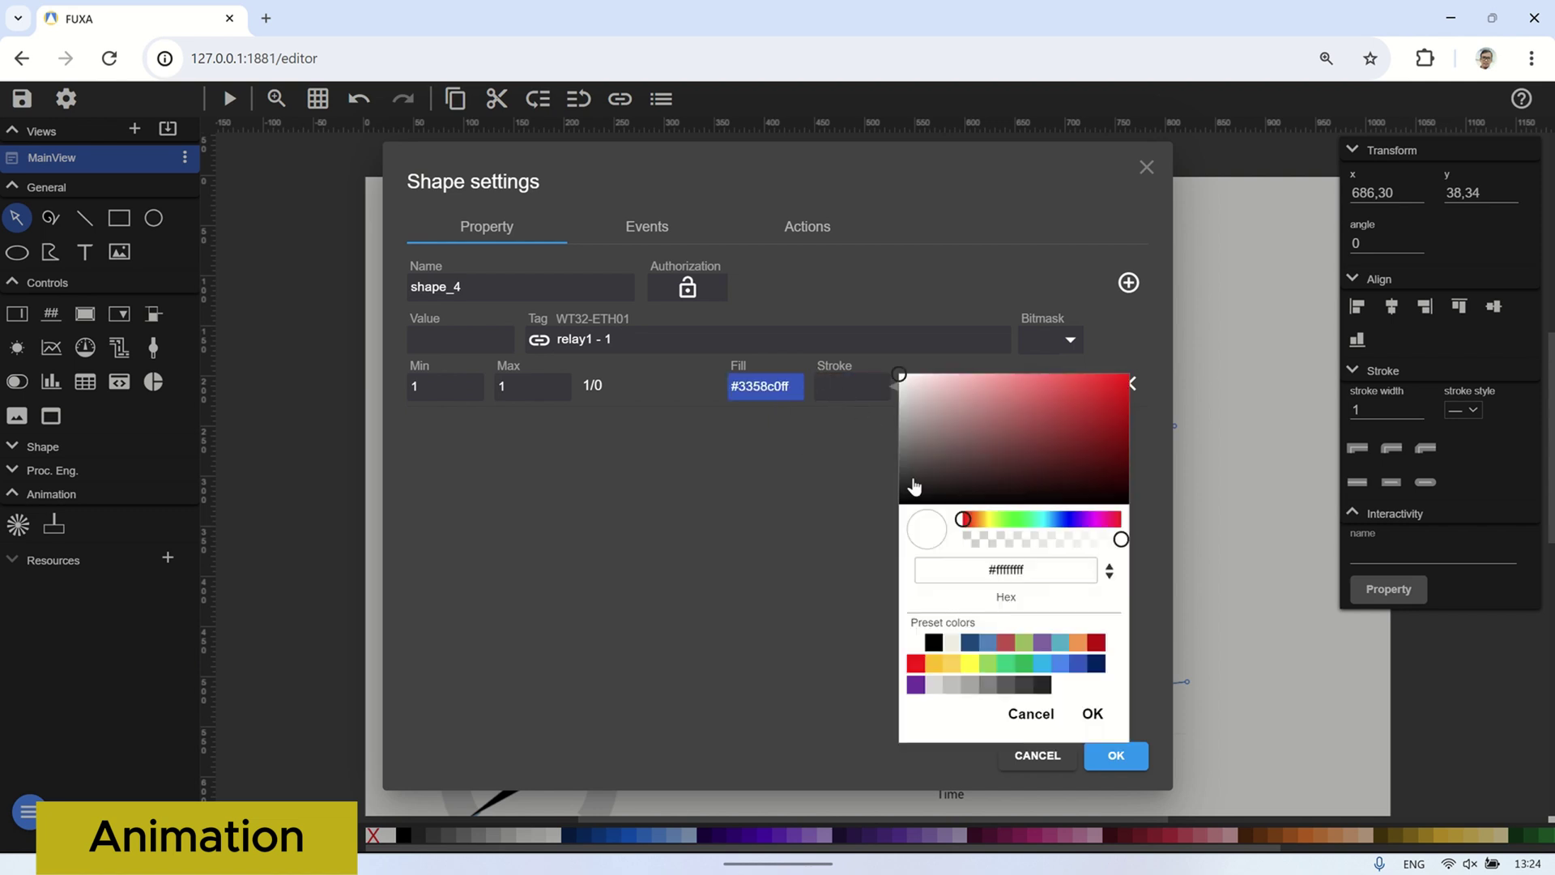
left_click(1025, 685)
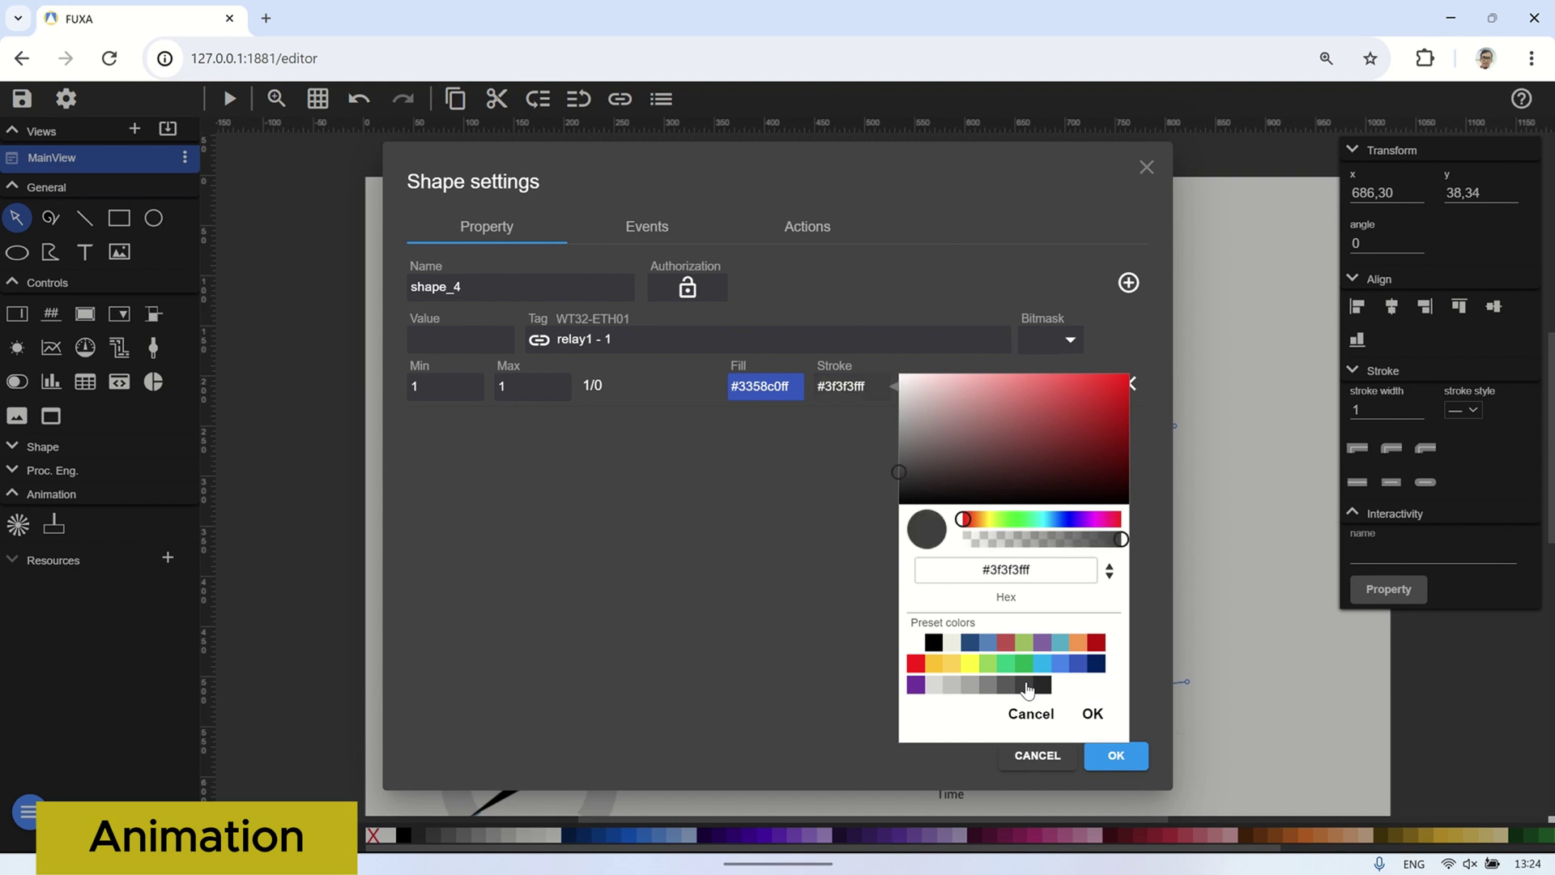
left_click(1093, 714)
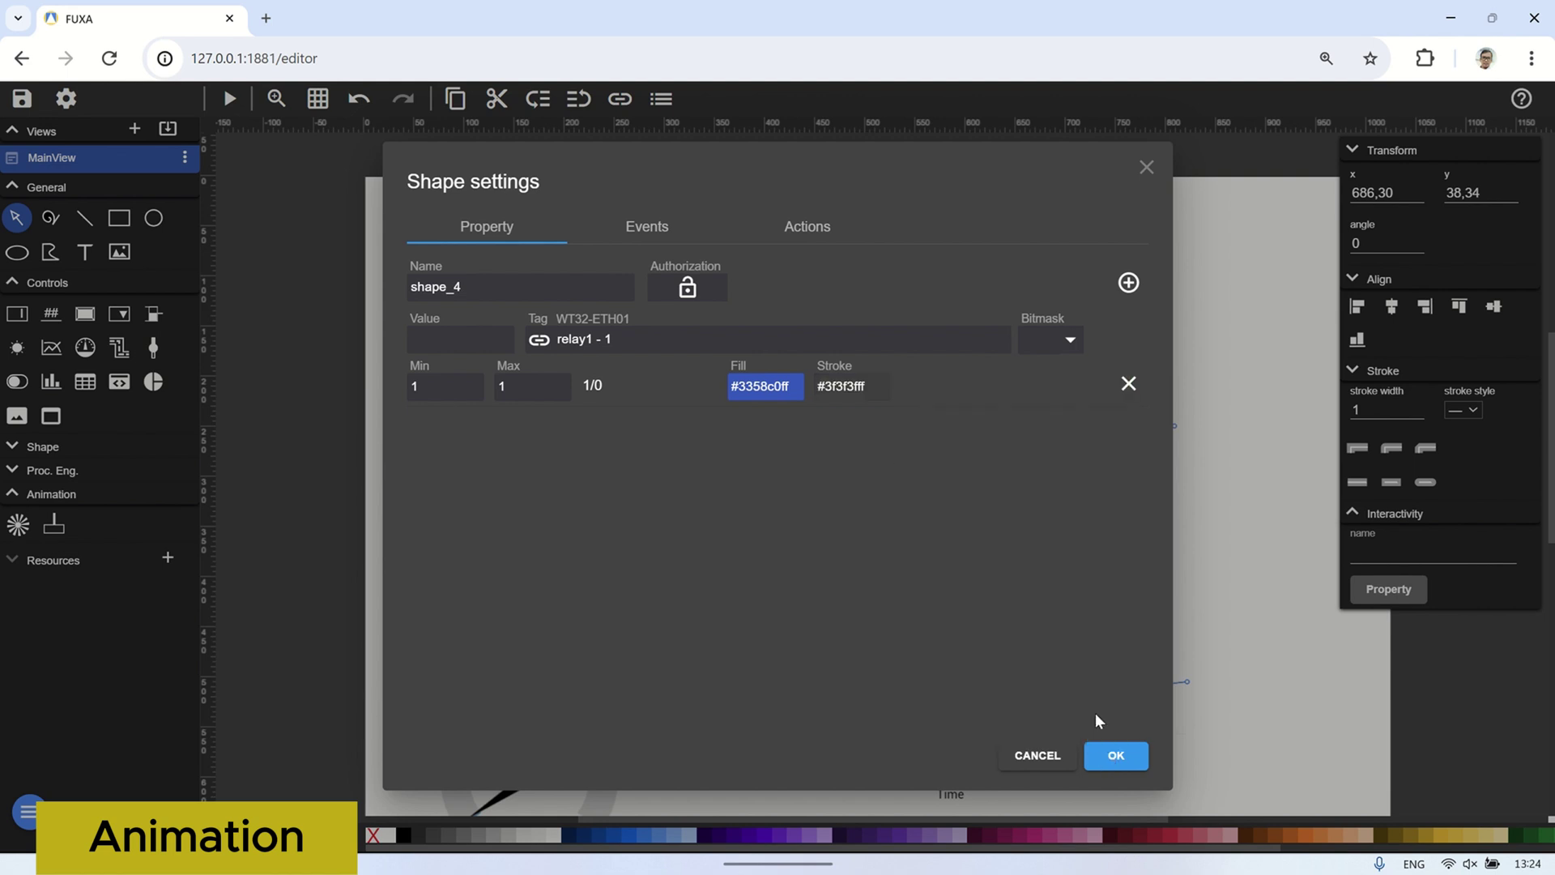
Add a 0–0 range with white fill and dark grey stroke.
left_click(1129, 283)
left_click(472, 434)
type("0")
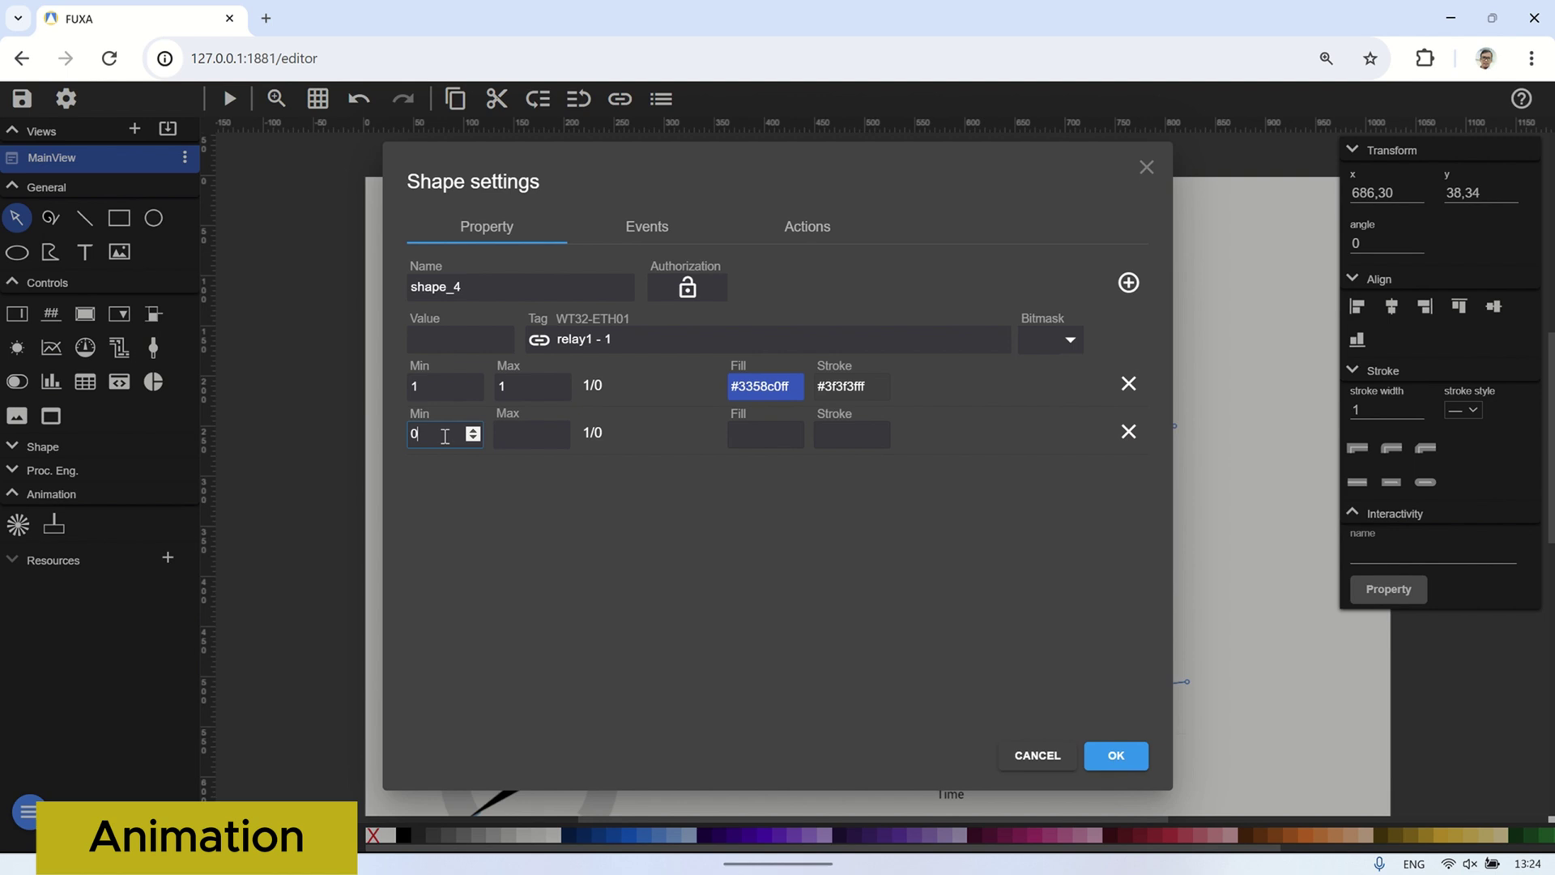
left_click(542, 439)
type("0")
left_click(746, 439)
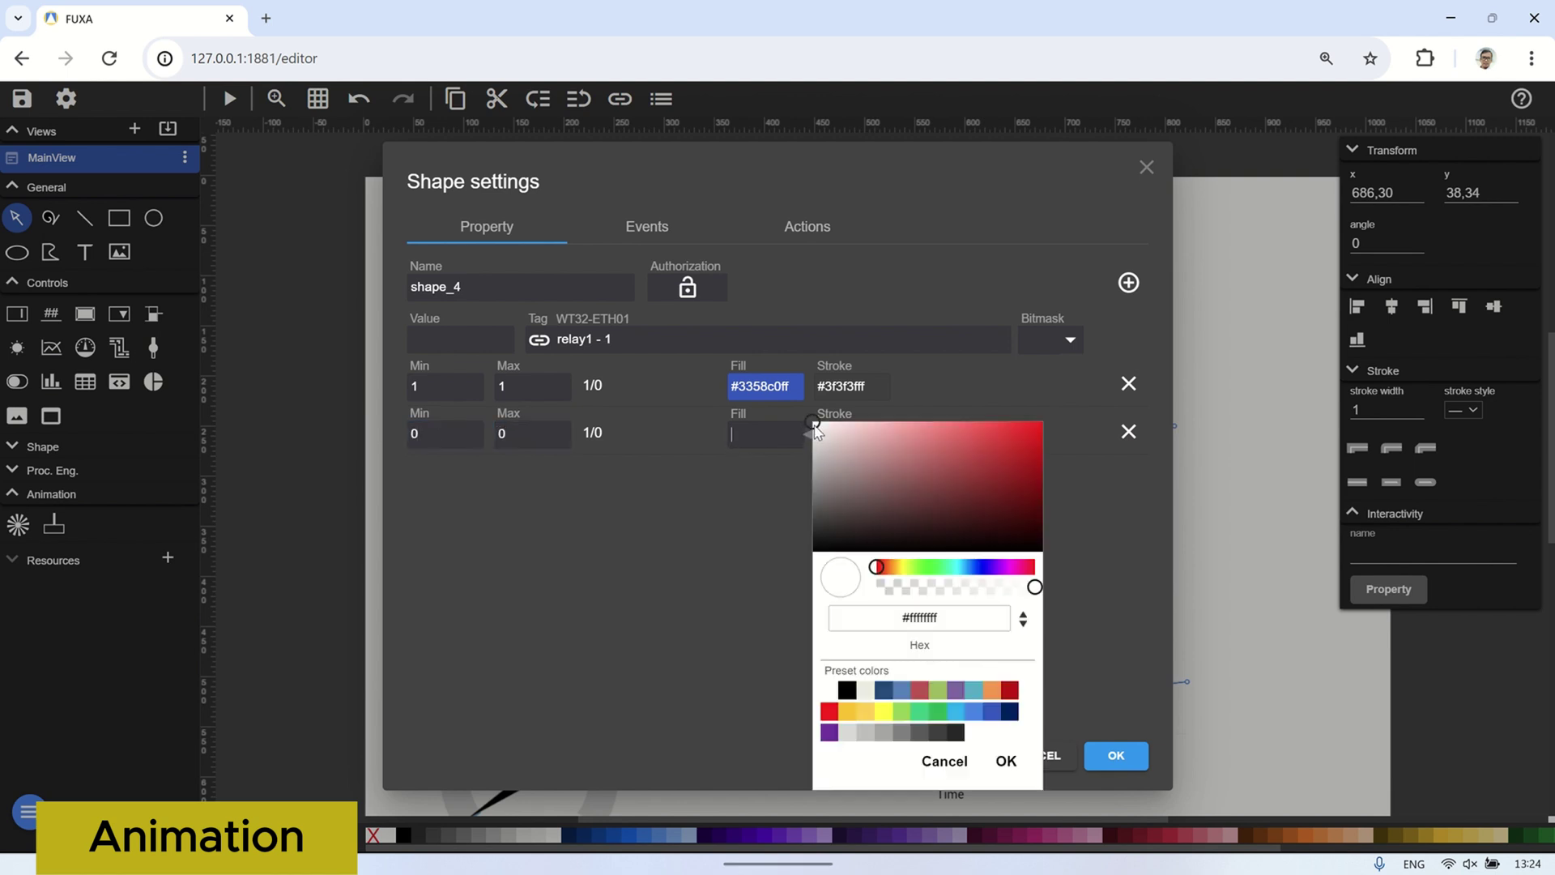
left_click(791, 454)
left_click(854, 434)
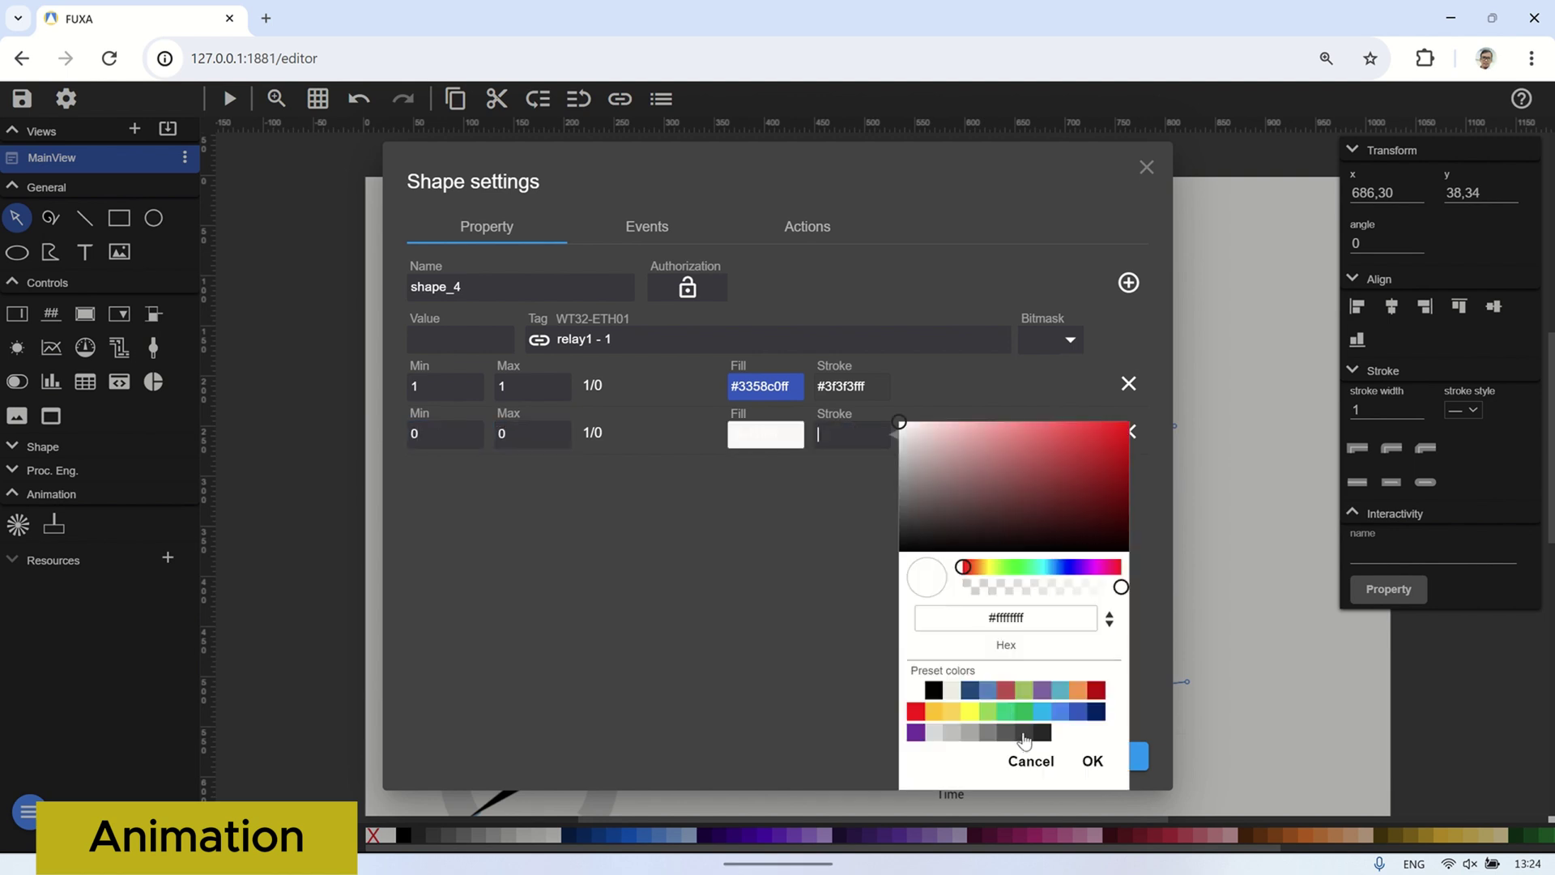
left_click(1023, 733)
left_click(1092, 761)
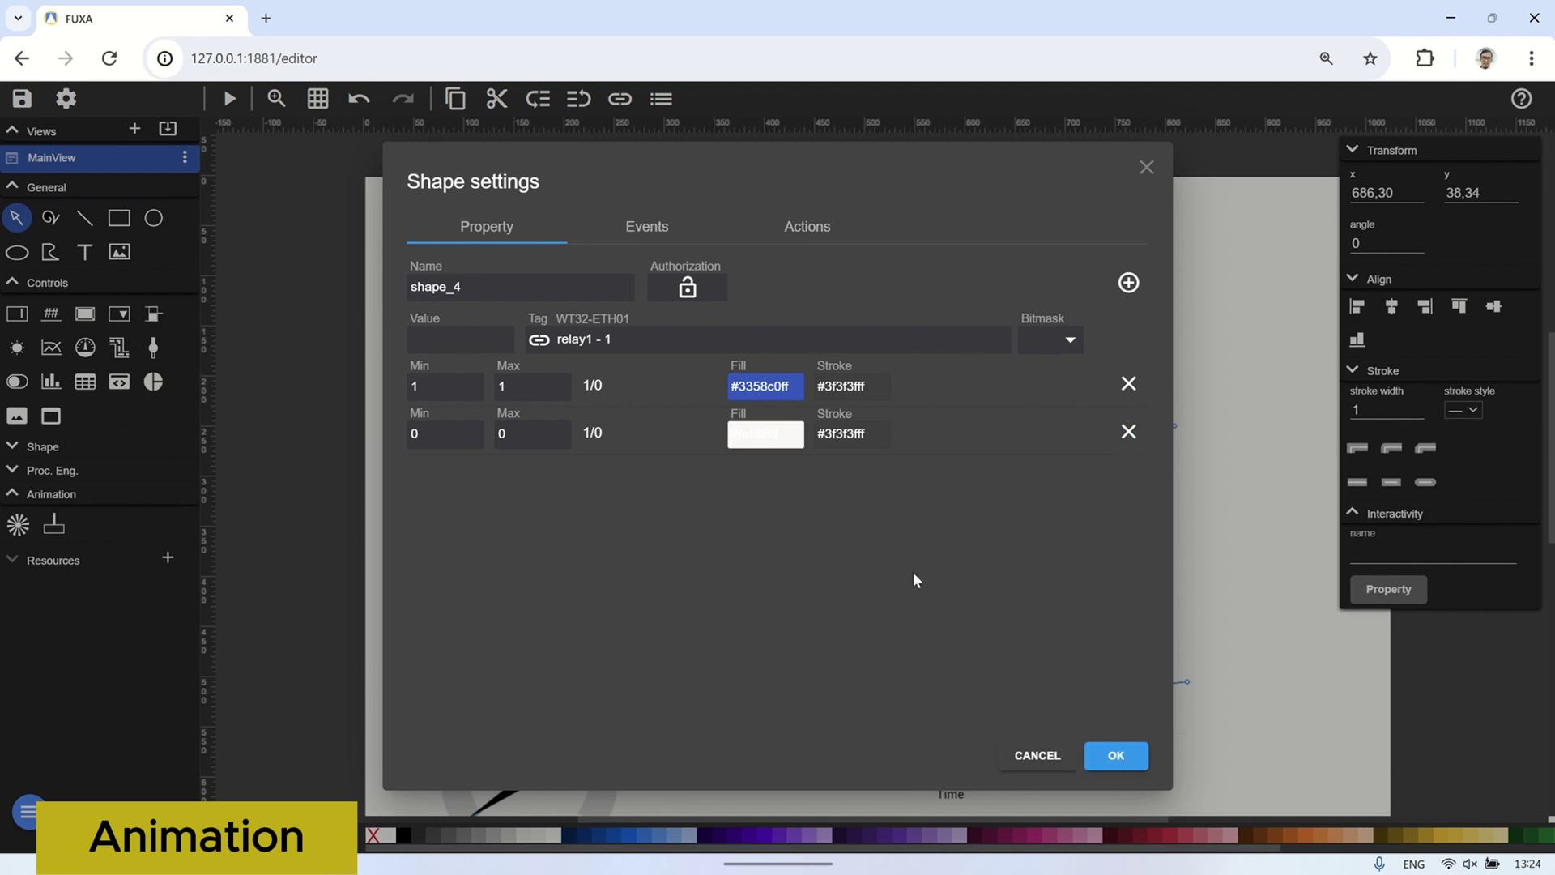
Add a relay1 action with Min/Max 1 that turns the fan clockwise.
left_click(806, 229)
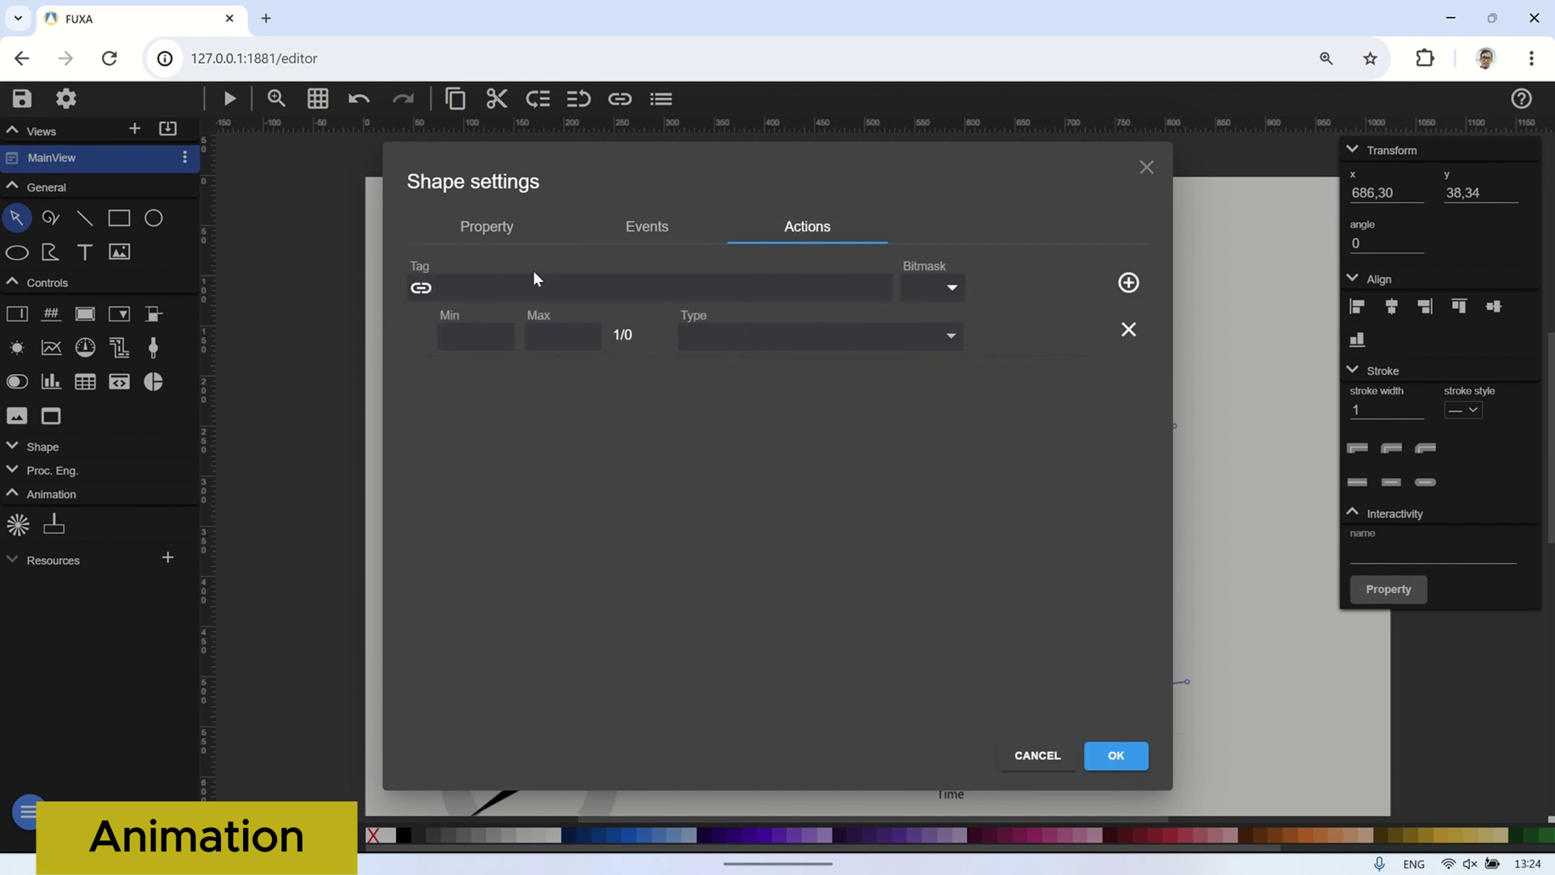
left_click(421, 289)
left_click(336, 375)
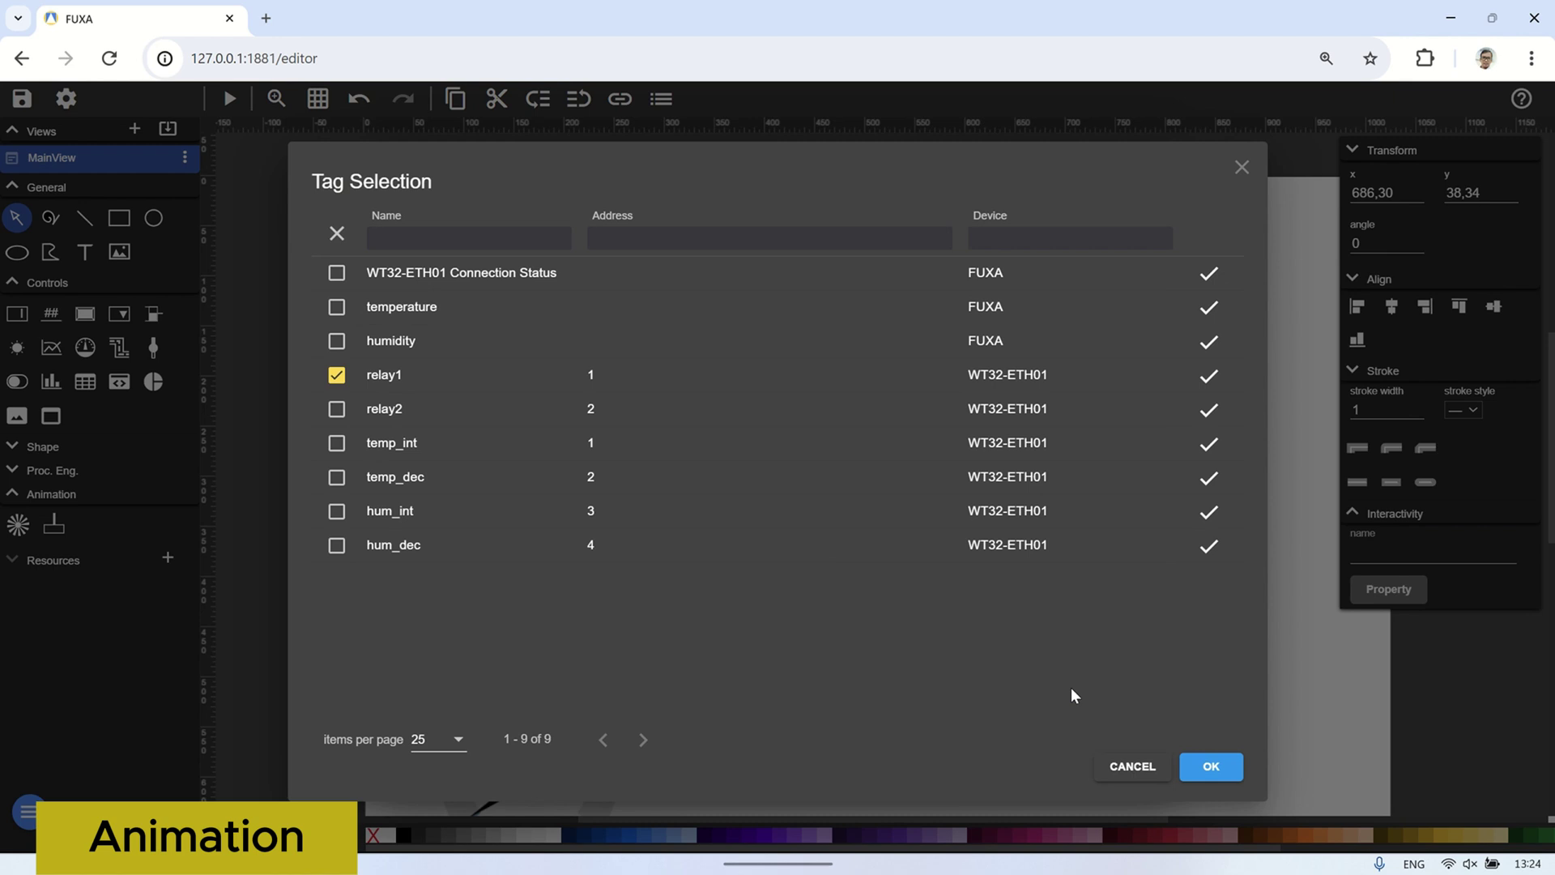
left_click(1207, 768)
left_click(474, 336)
type("1")
left_click(554, 341)
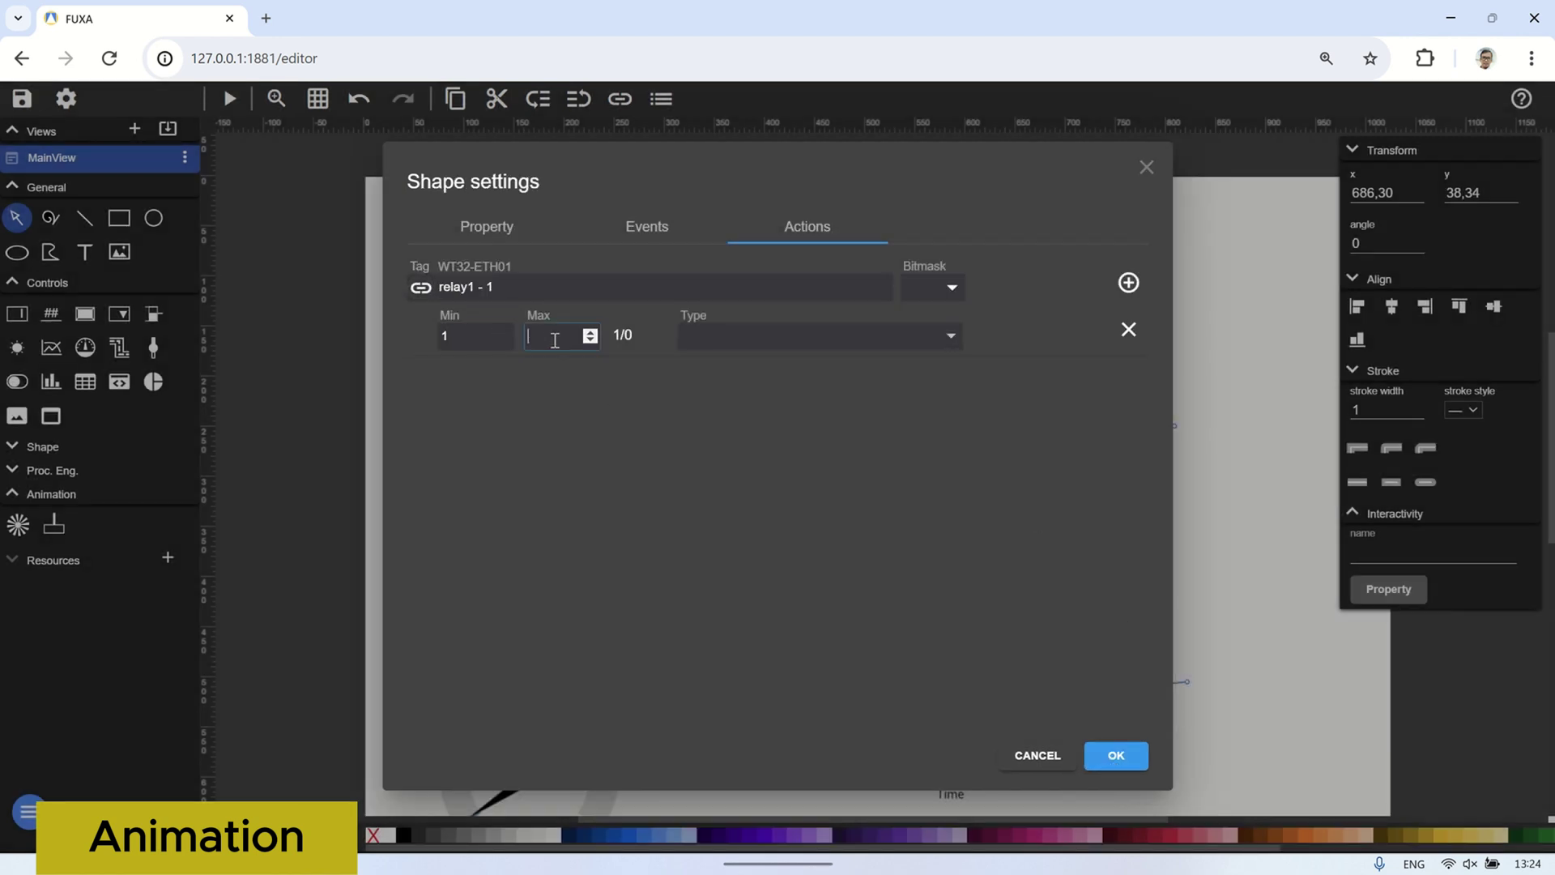
left_click(756, 340)
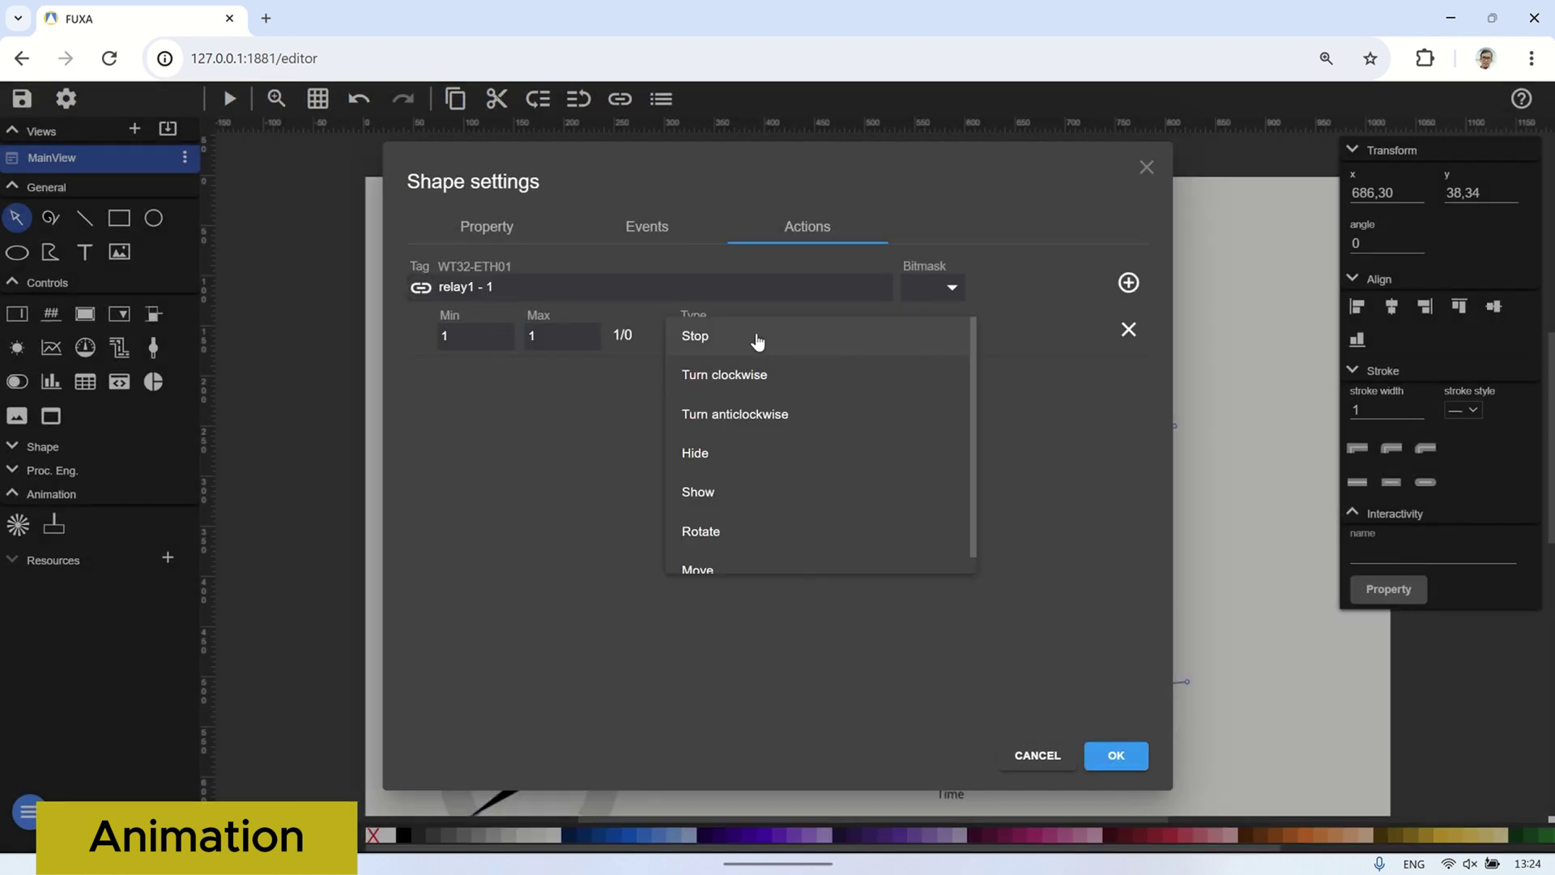
left_click(743, 380)
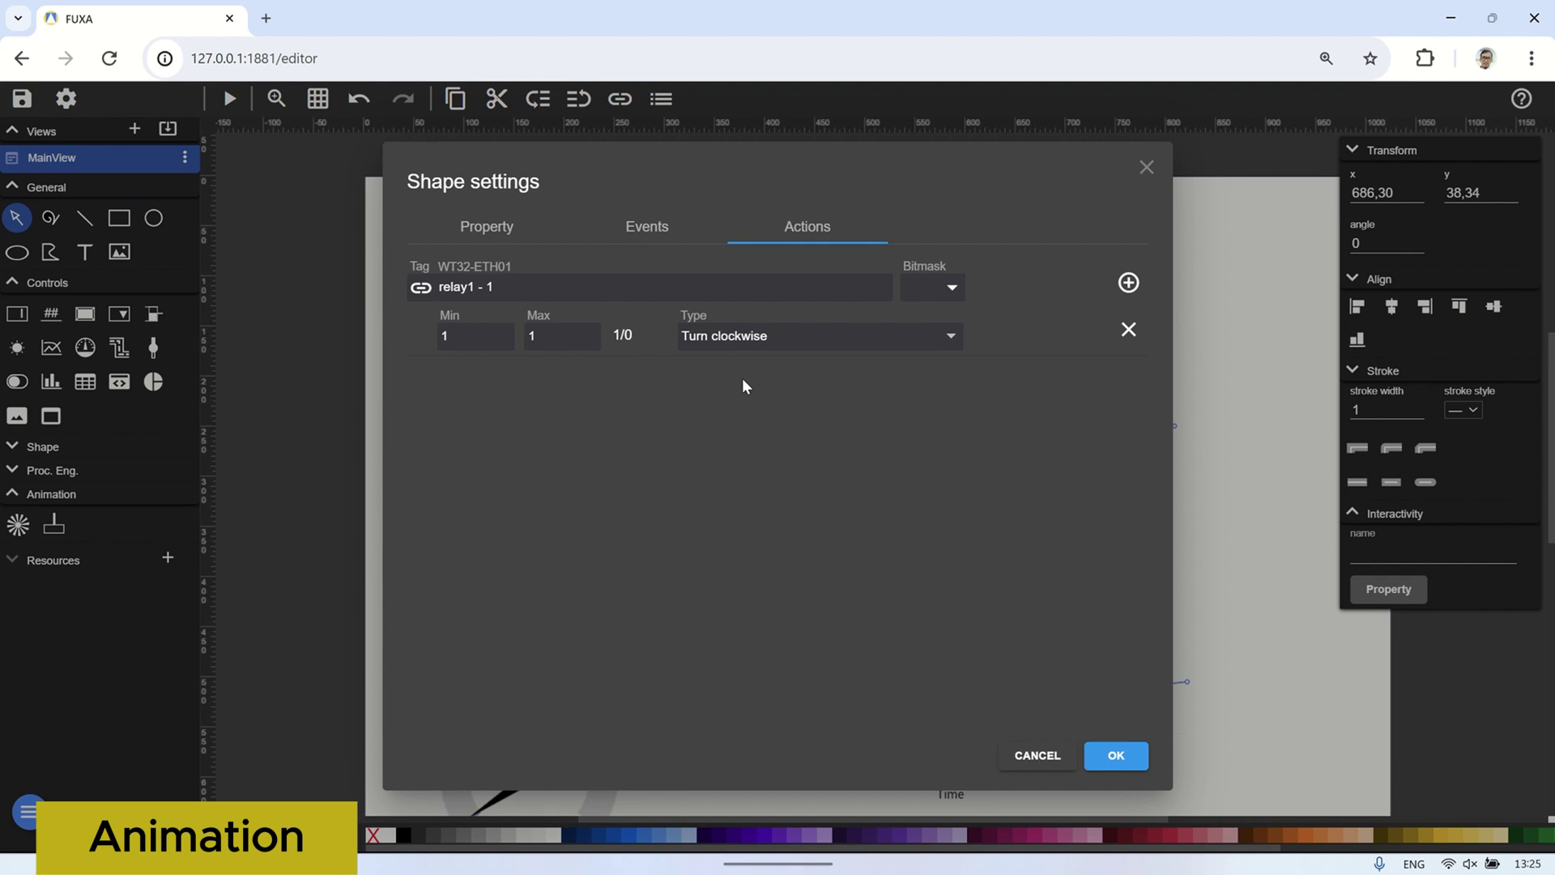
Add a second relay1 action with Min/Max 0 that stops the fan, and save.
left_click(1127, 283)
left_click(420, 390)
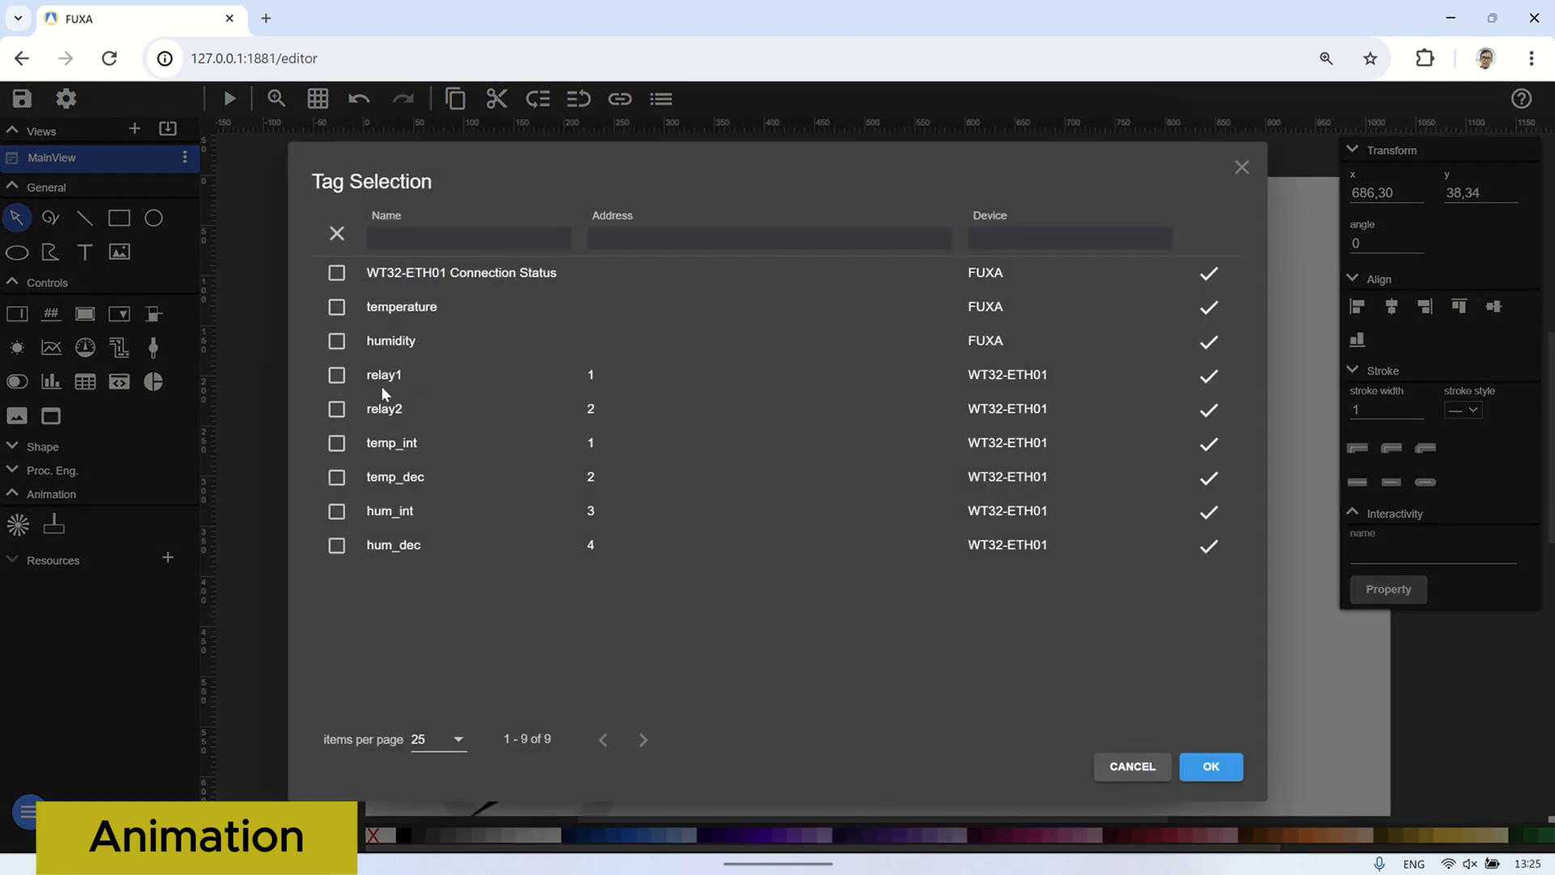
left_click(381, 381)
left_click(1208, 768)
left_click(462, 438)
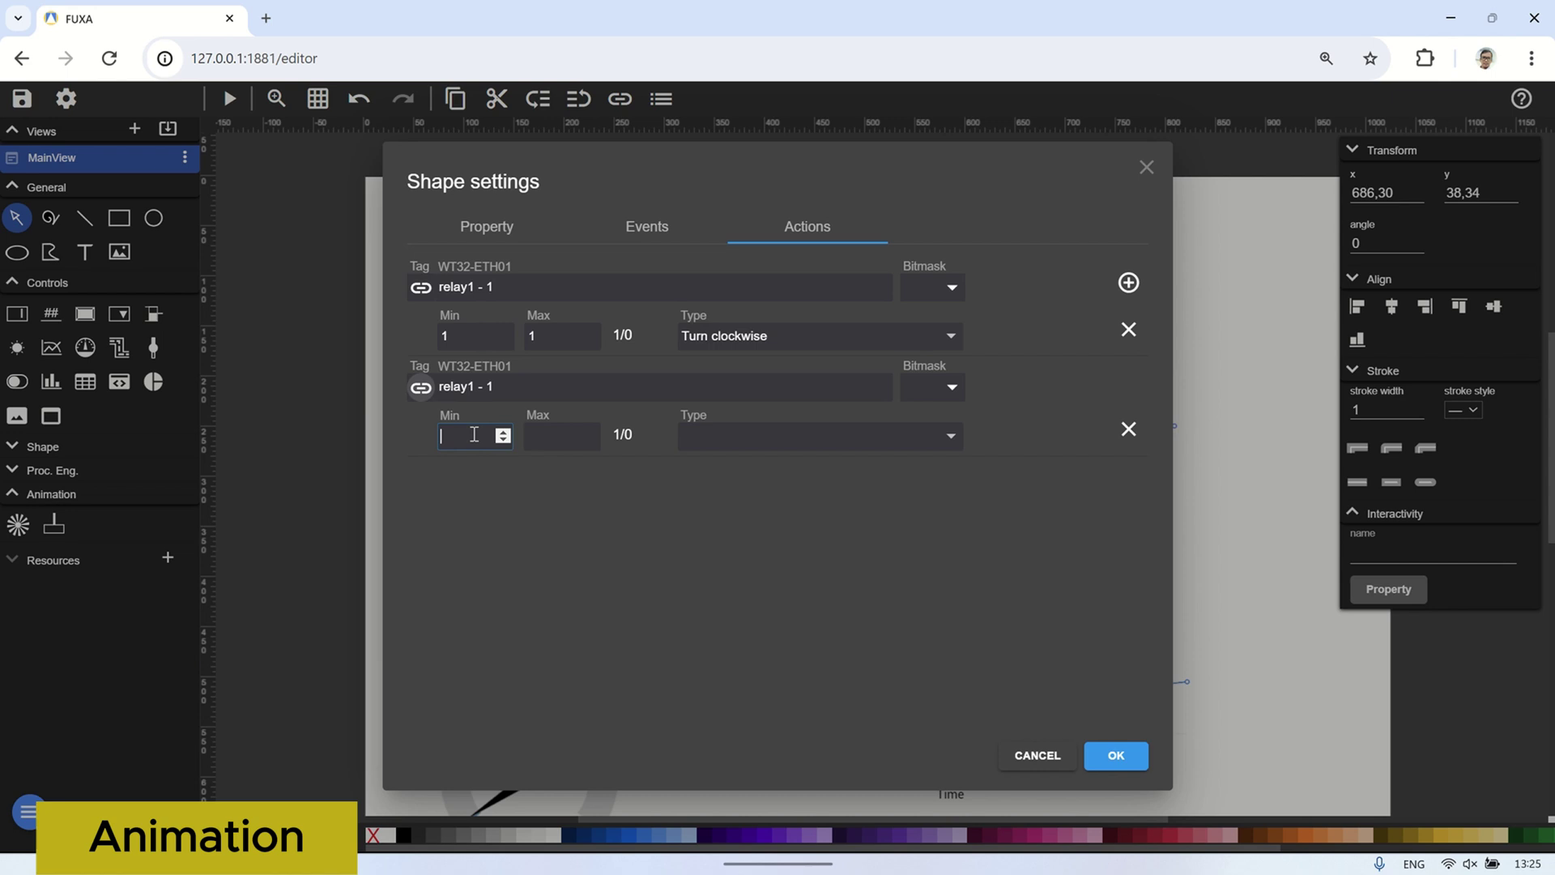
type("0")
left_click(538, 437)
type("0")
left_click(763, 445)
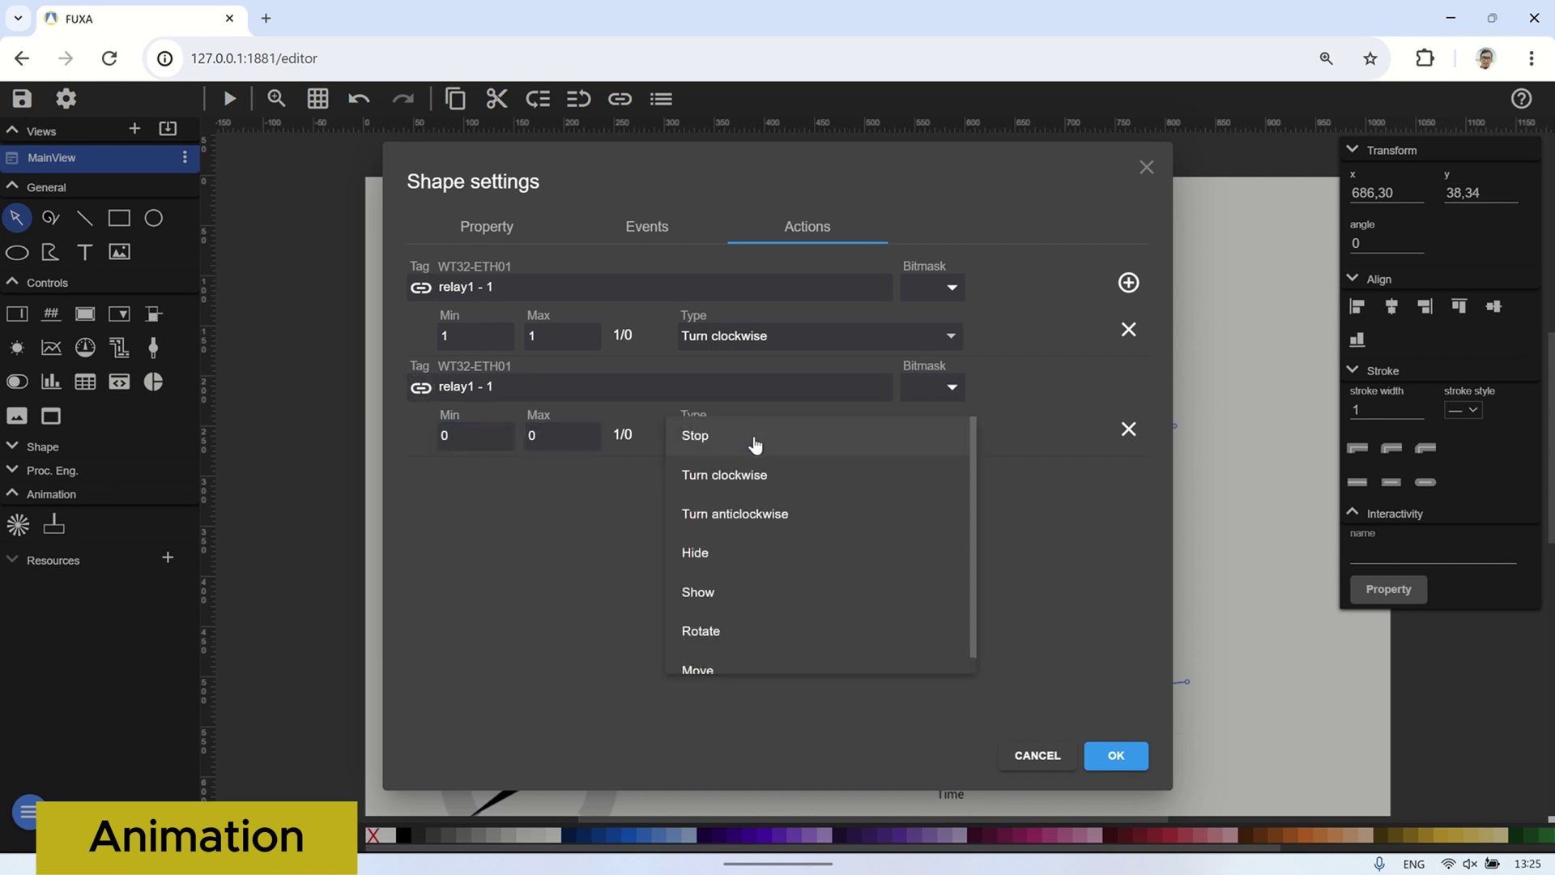
left_click(755, 443)
left_click(1117, 755)
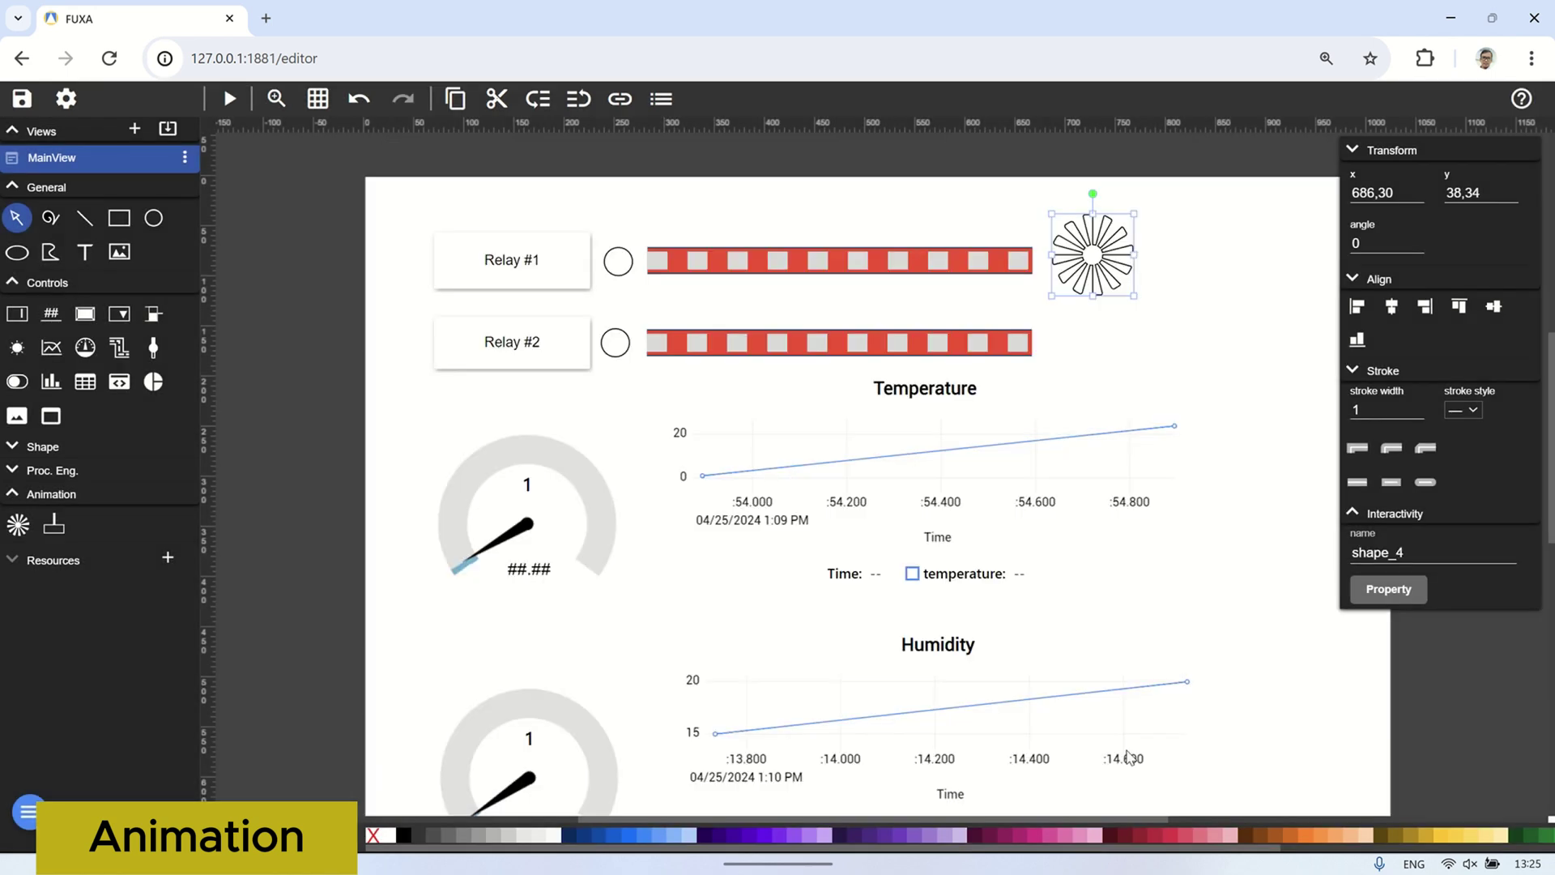
left_click(229, 98)
left_click(686, 18)
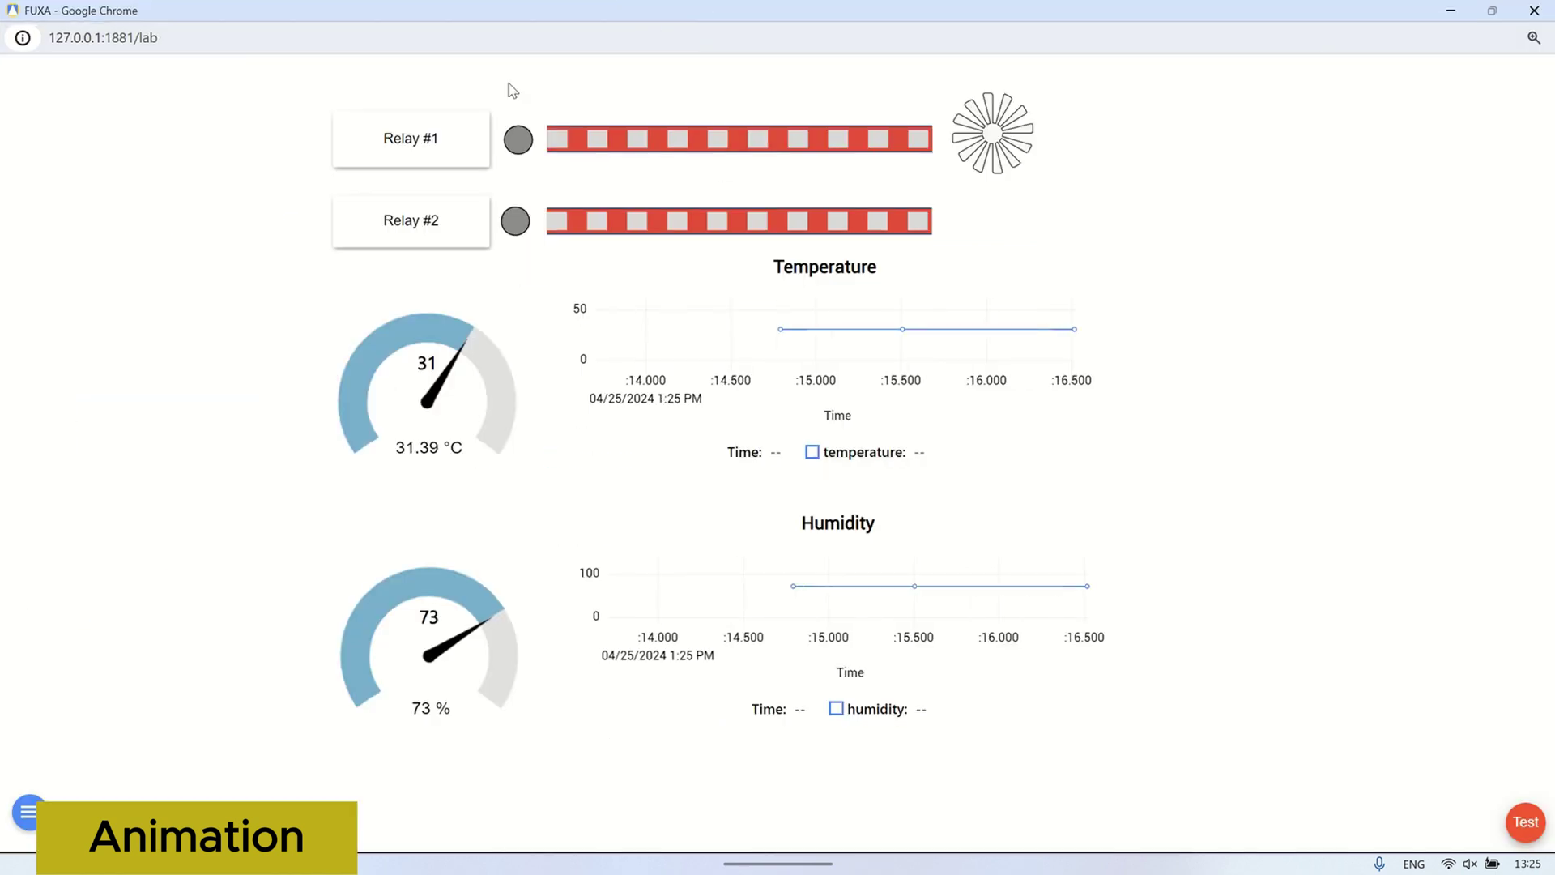
left_click(447, 145)
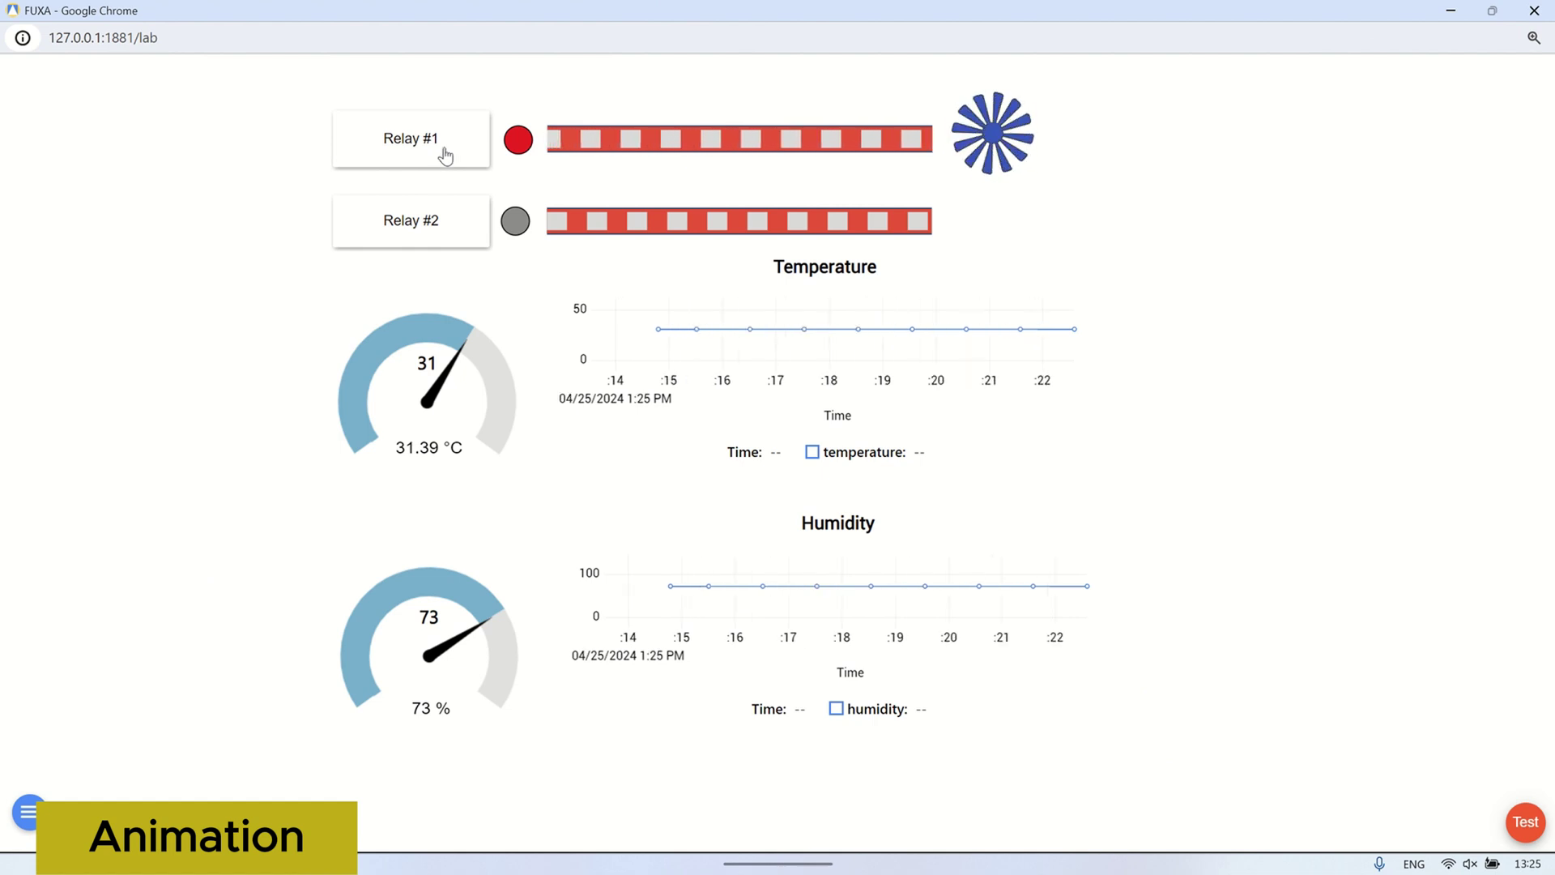
left_click(445, 155)
left_click(444, 155)
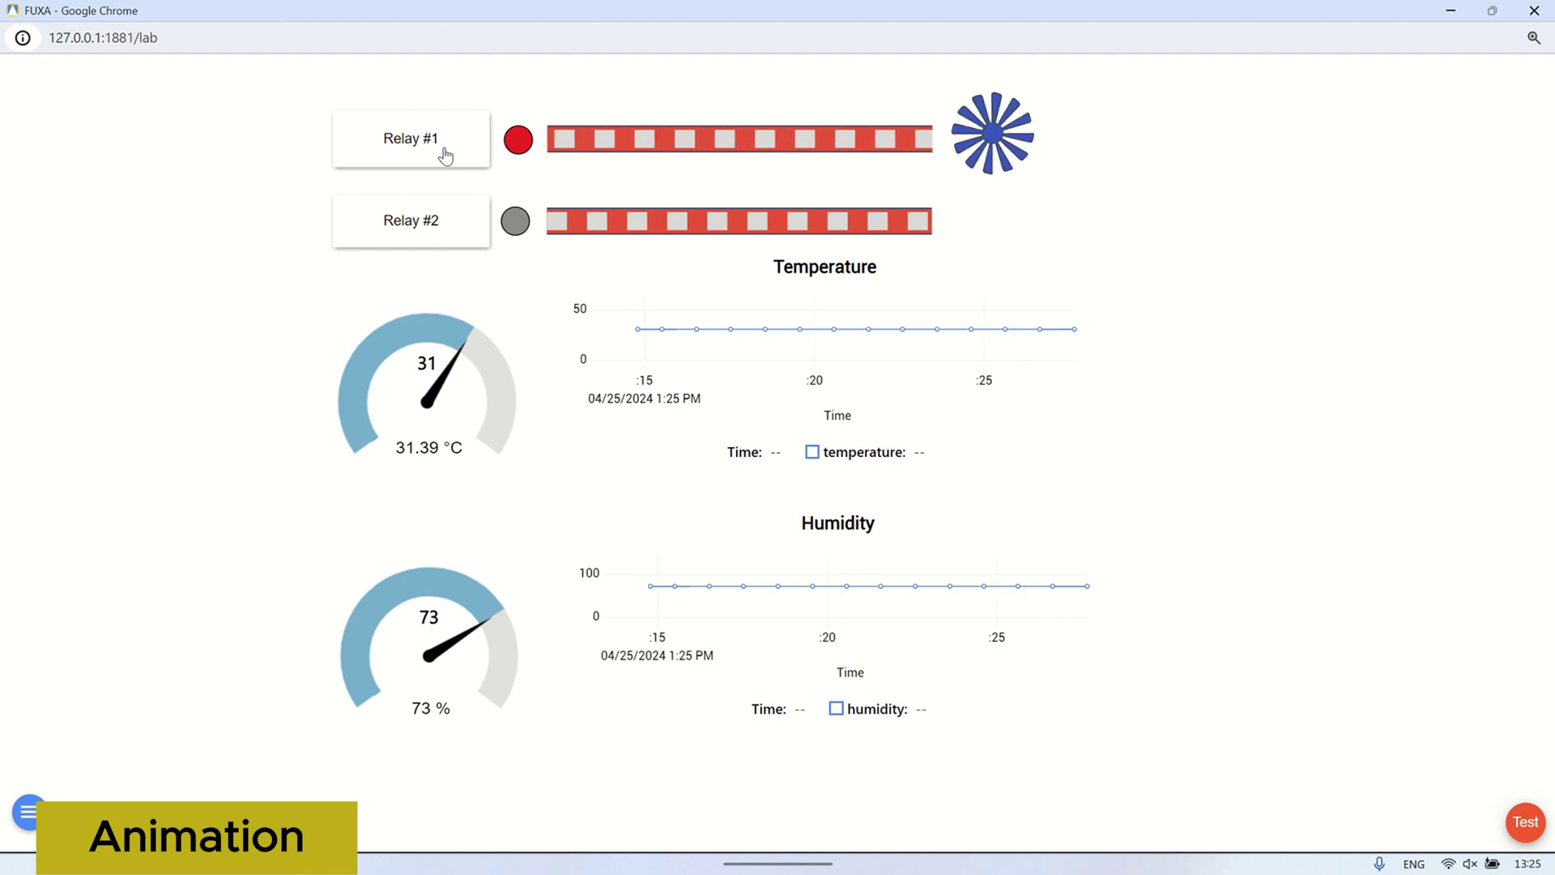
left_click(444, 155)
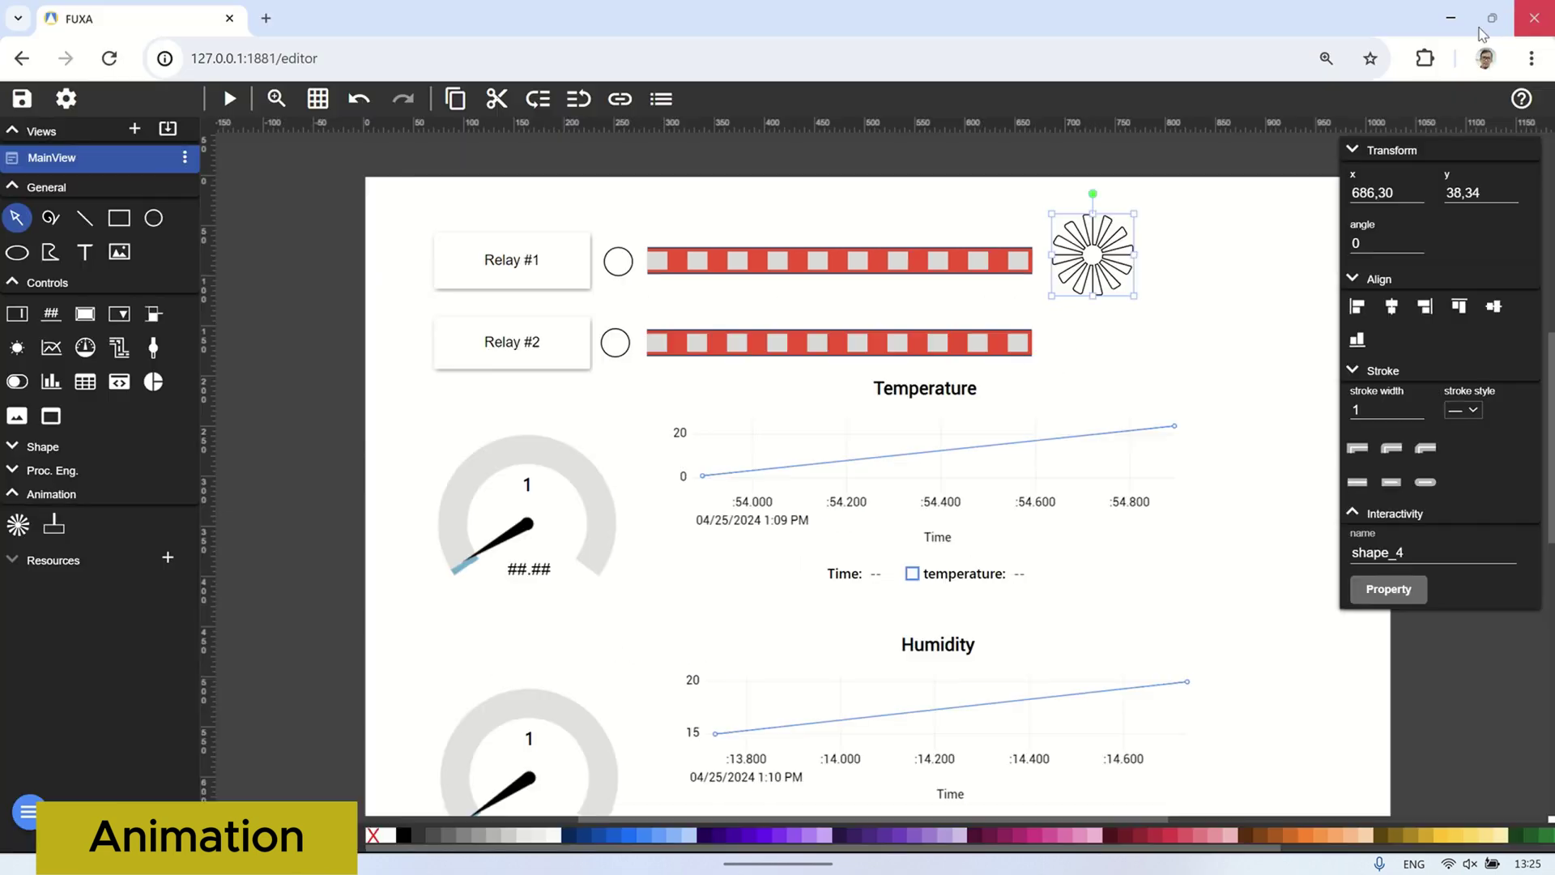
Close the preview and paste a copy of the fan beside Relay #2.
left_click(1534, 10)
right_click(1092, 240)
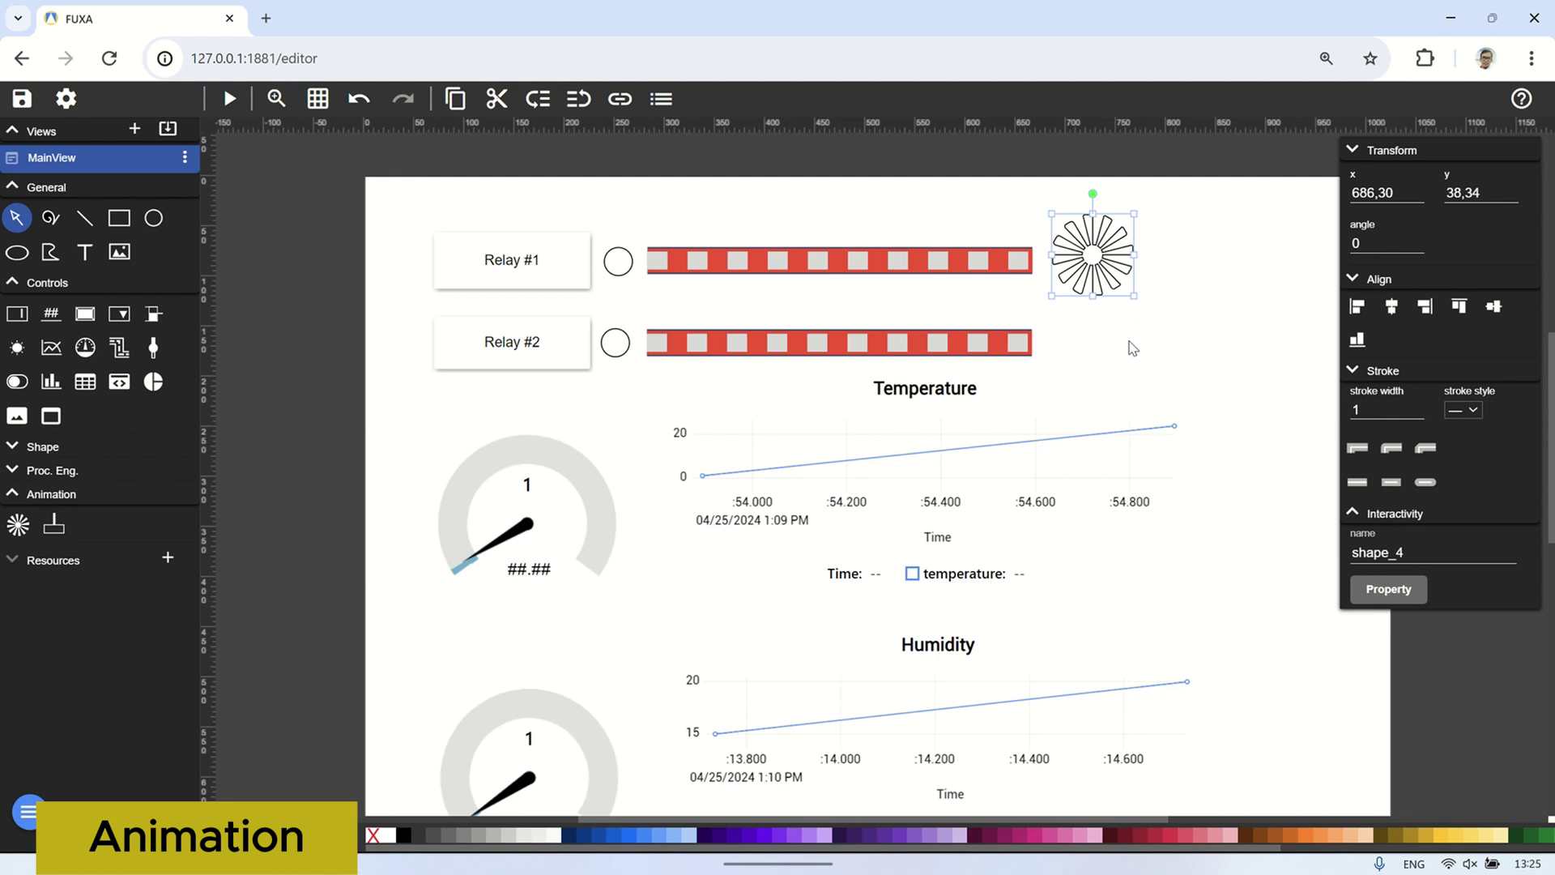
left_click(1132, 349)
key("ctrl+v")
left_click_drag(894, 467, 1094, 350)
Link the copied fan to relay2 and give it a blue fill.
right_click(1095, 352)
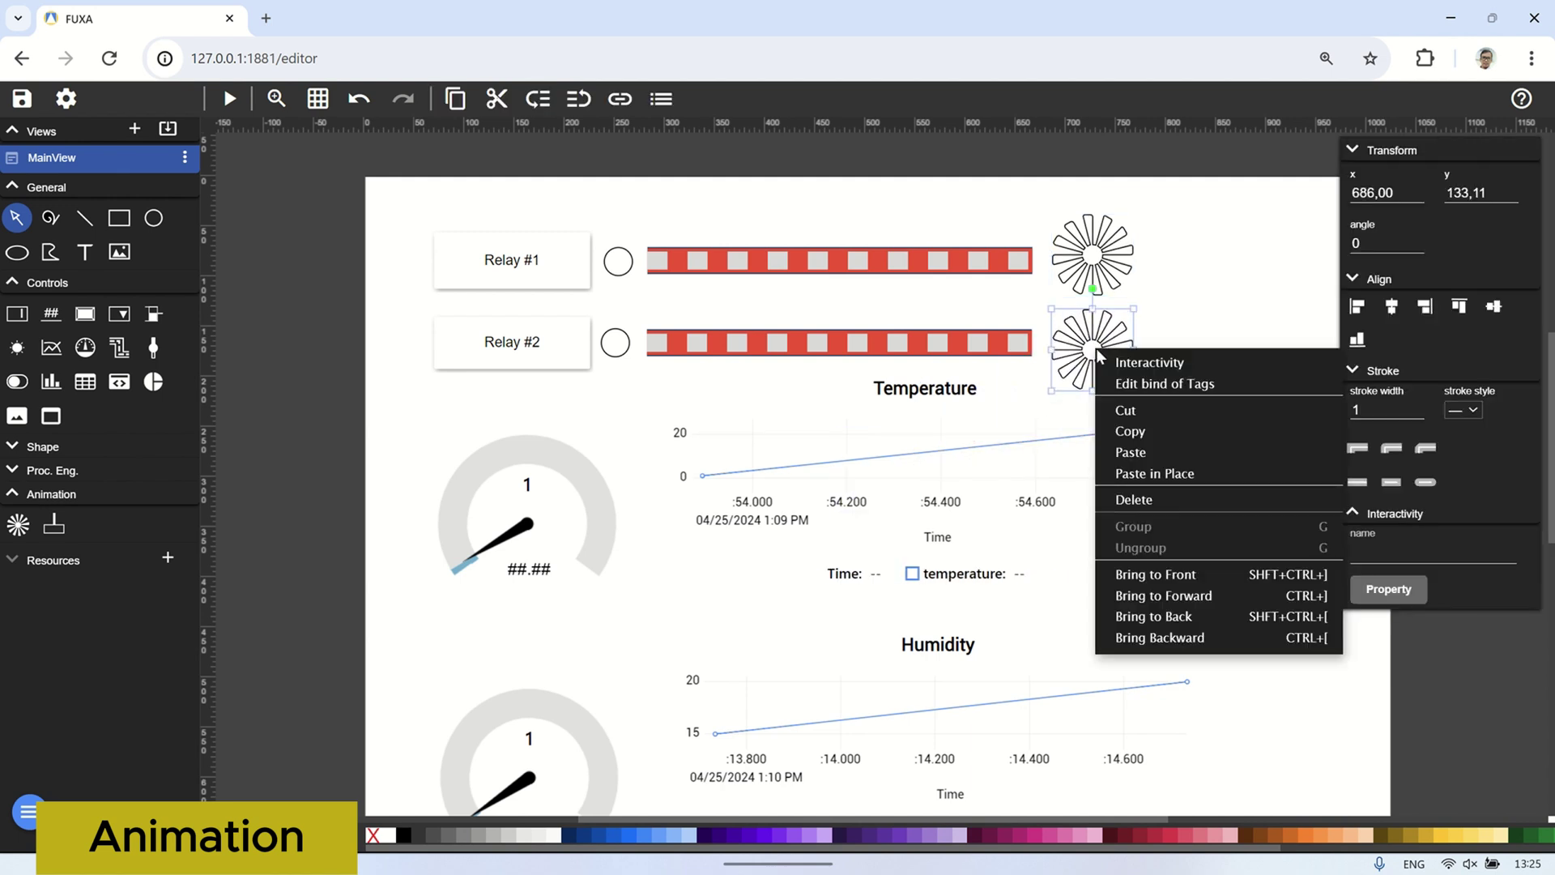
left_click(1107, 362)
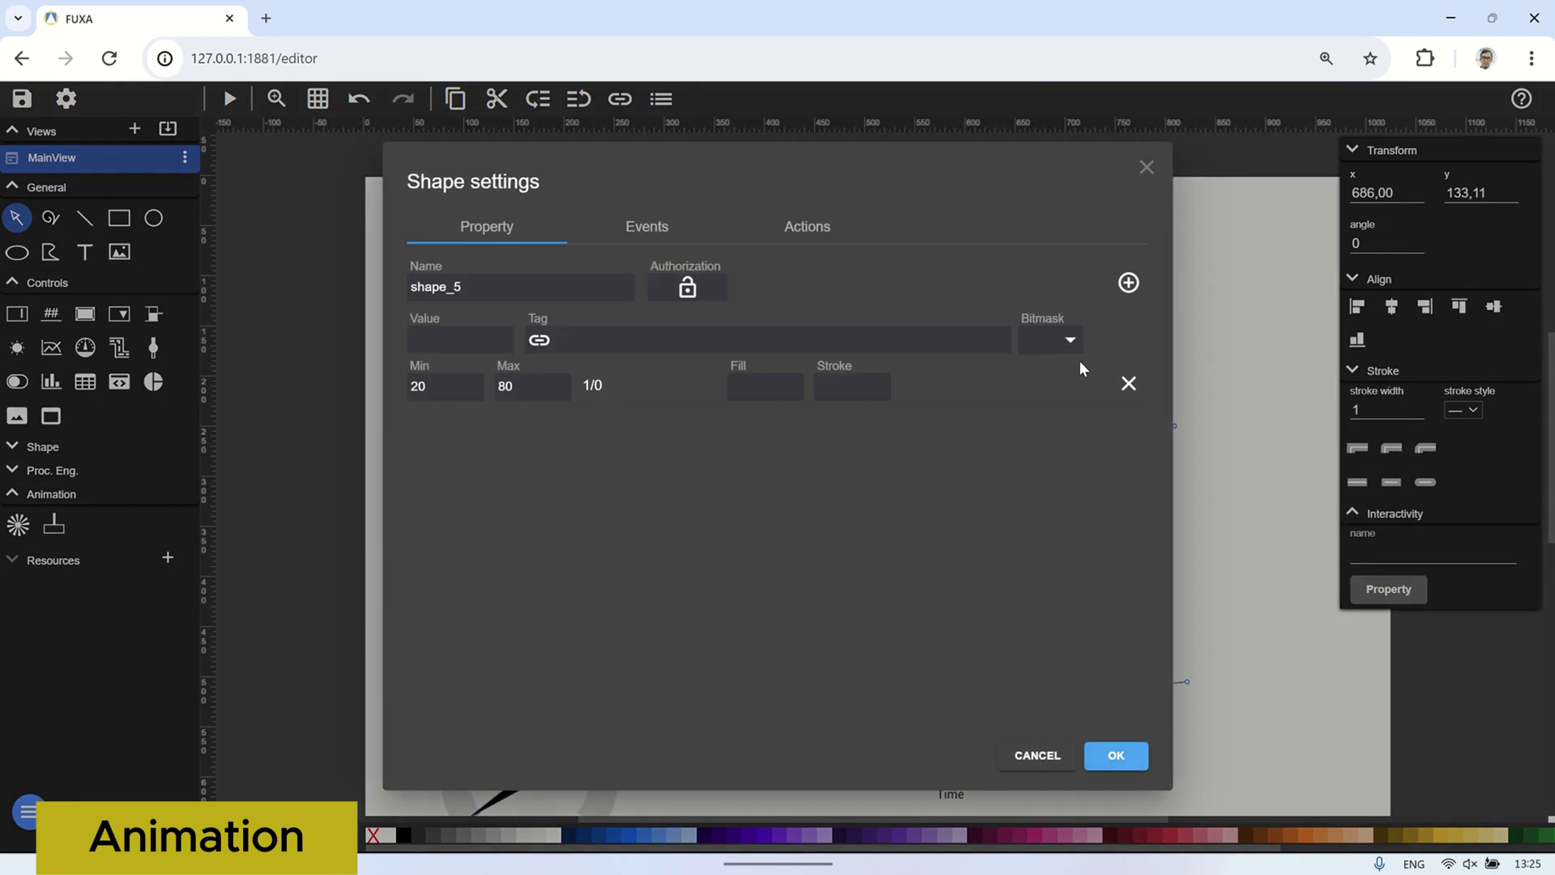
left_click(538, 341)
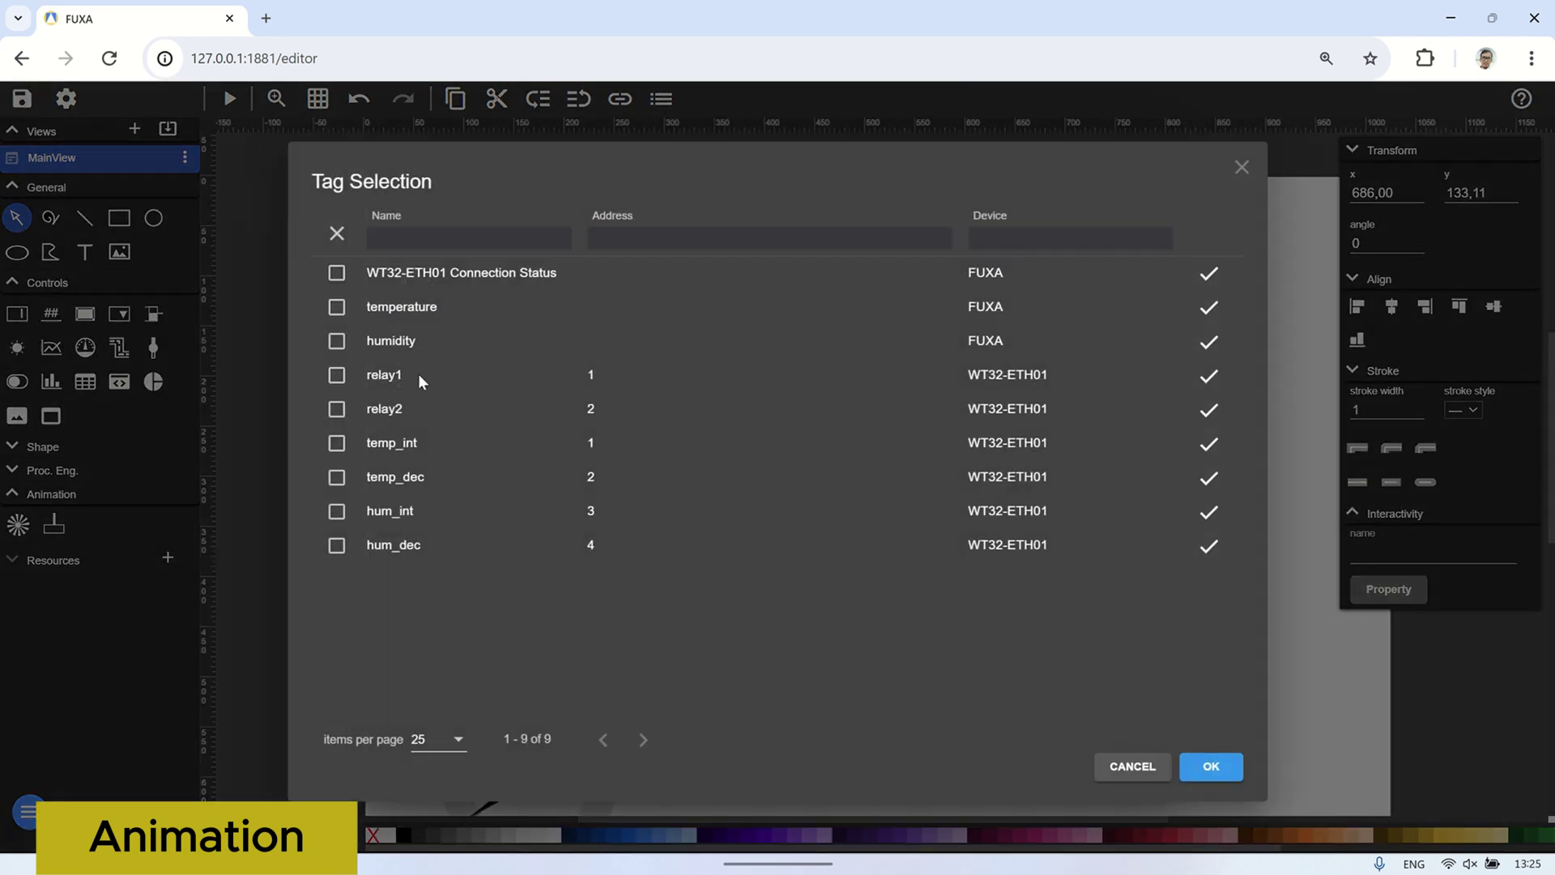
left_click(337, 375)
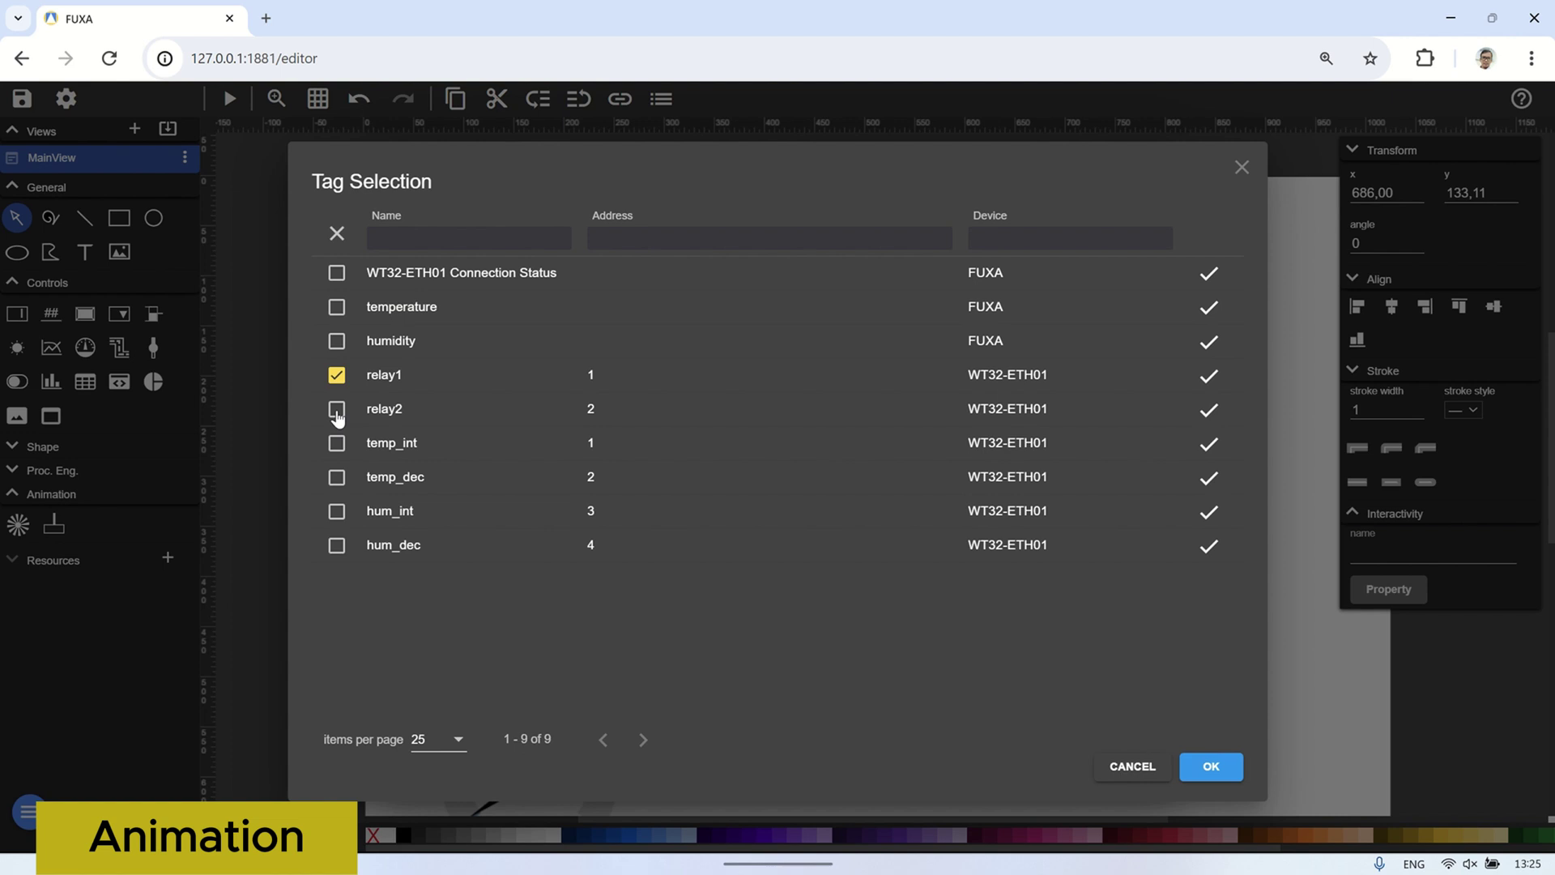
left_click(1207, 765)
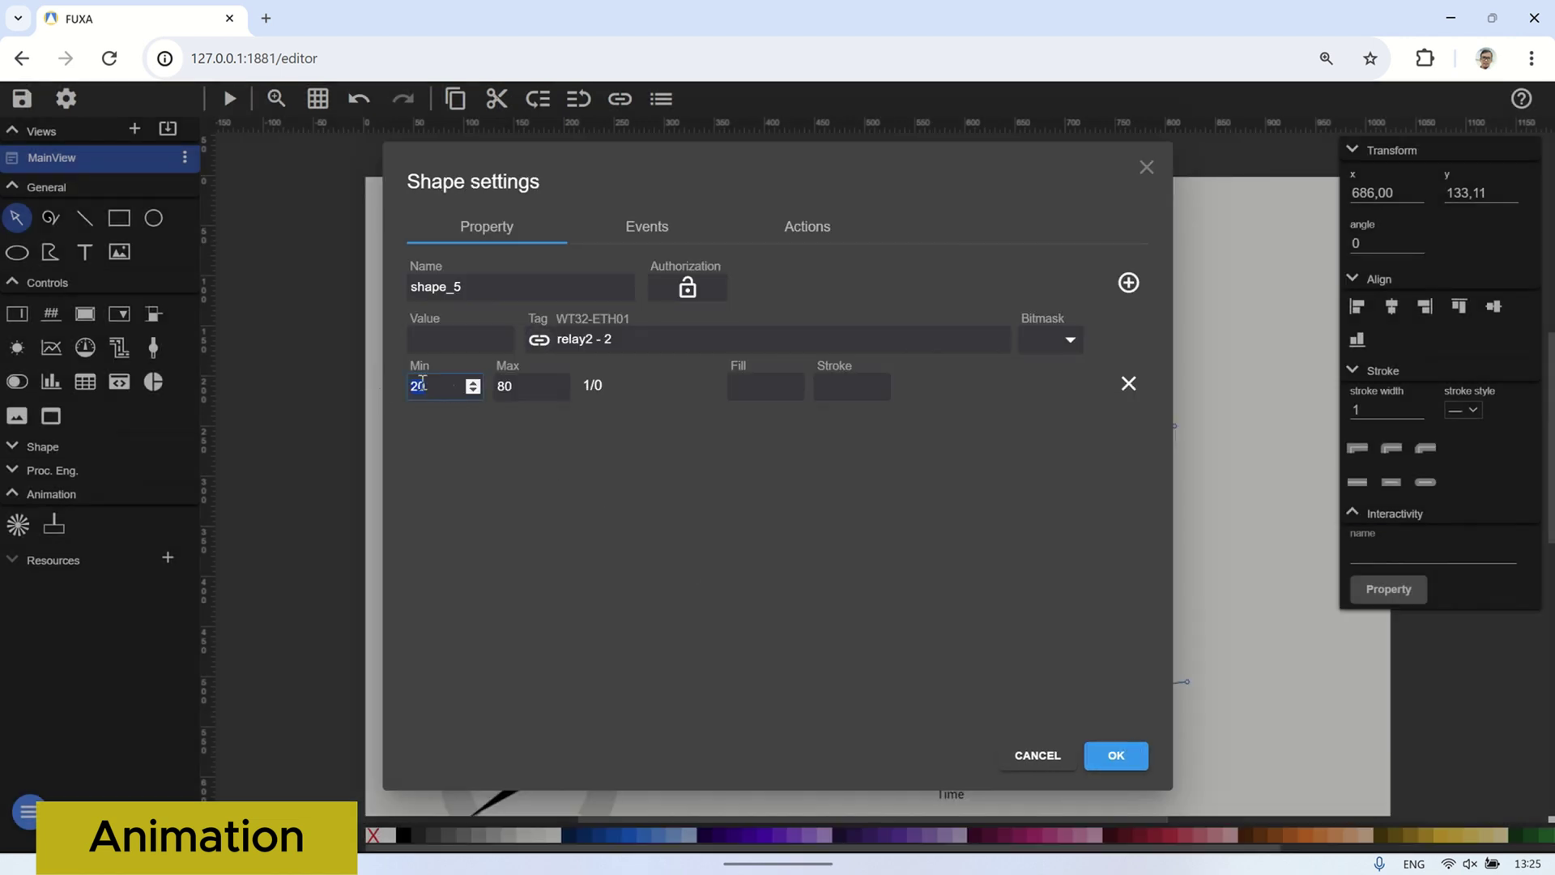
left_click(772, 392)
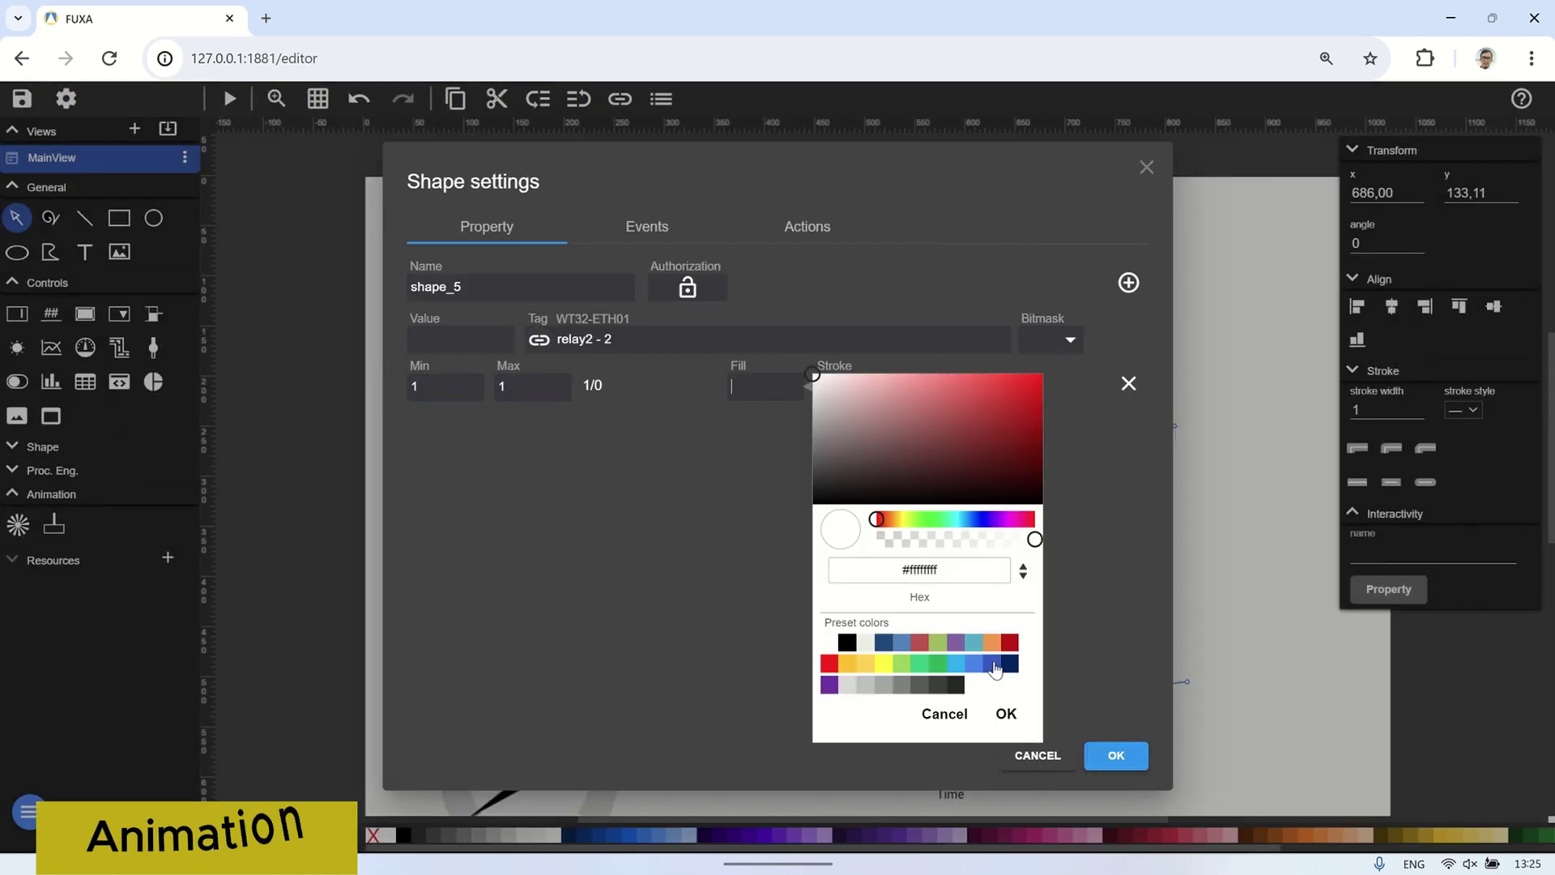
left_click(944, 642)
left_click(843, 395)
left_click(842, 394)
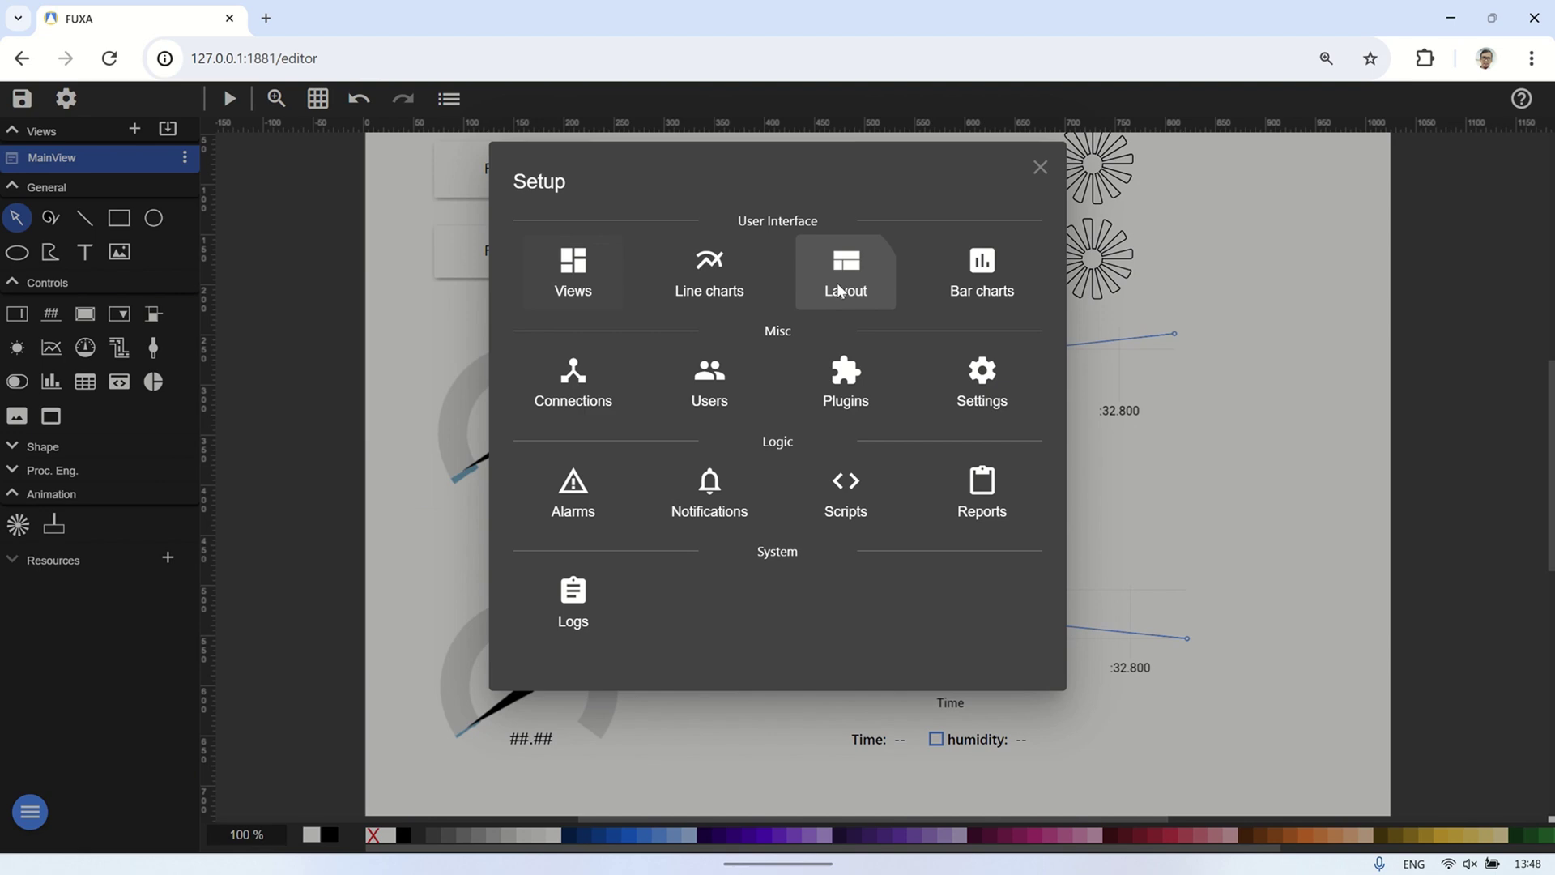
In Layout settings, set the header bar's Alarms and Info notification modes to Fixed and apply.
left_click(842, 280)
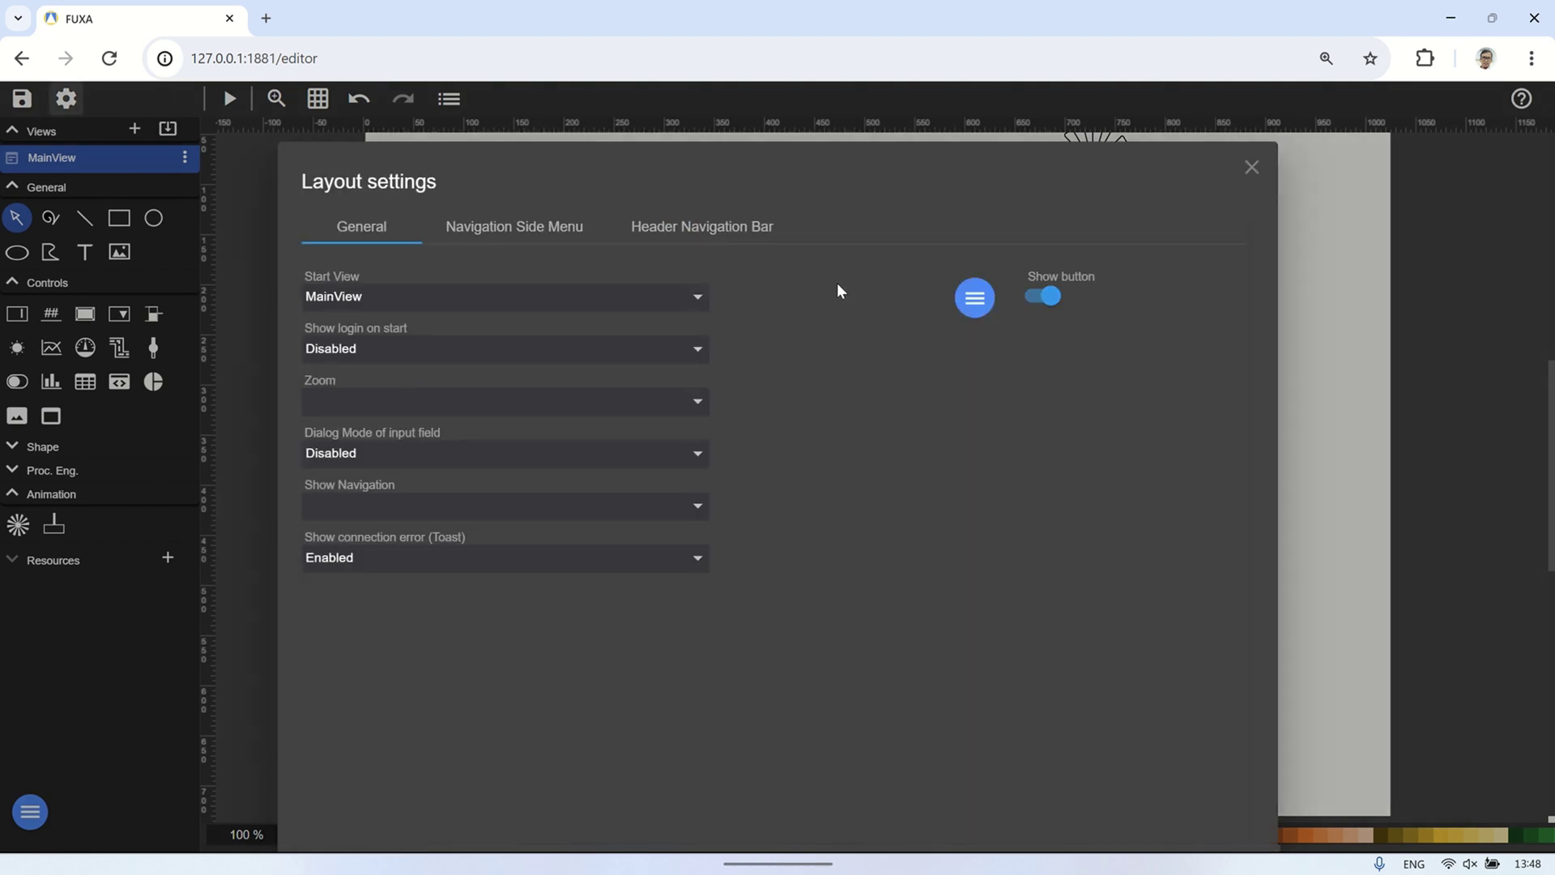
left_click(539, 235)
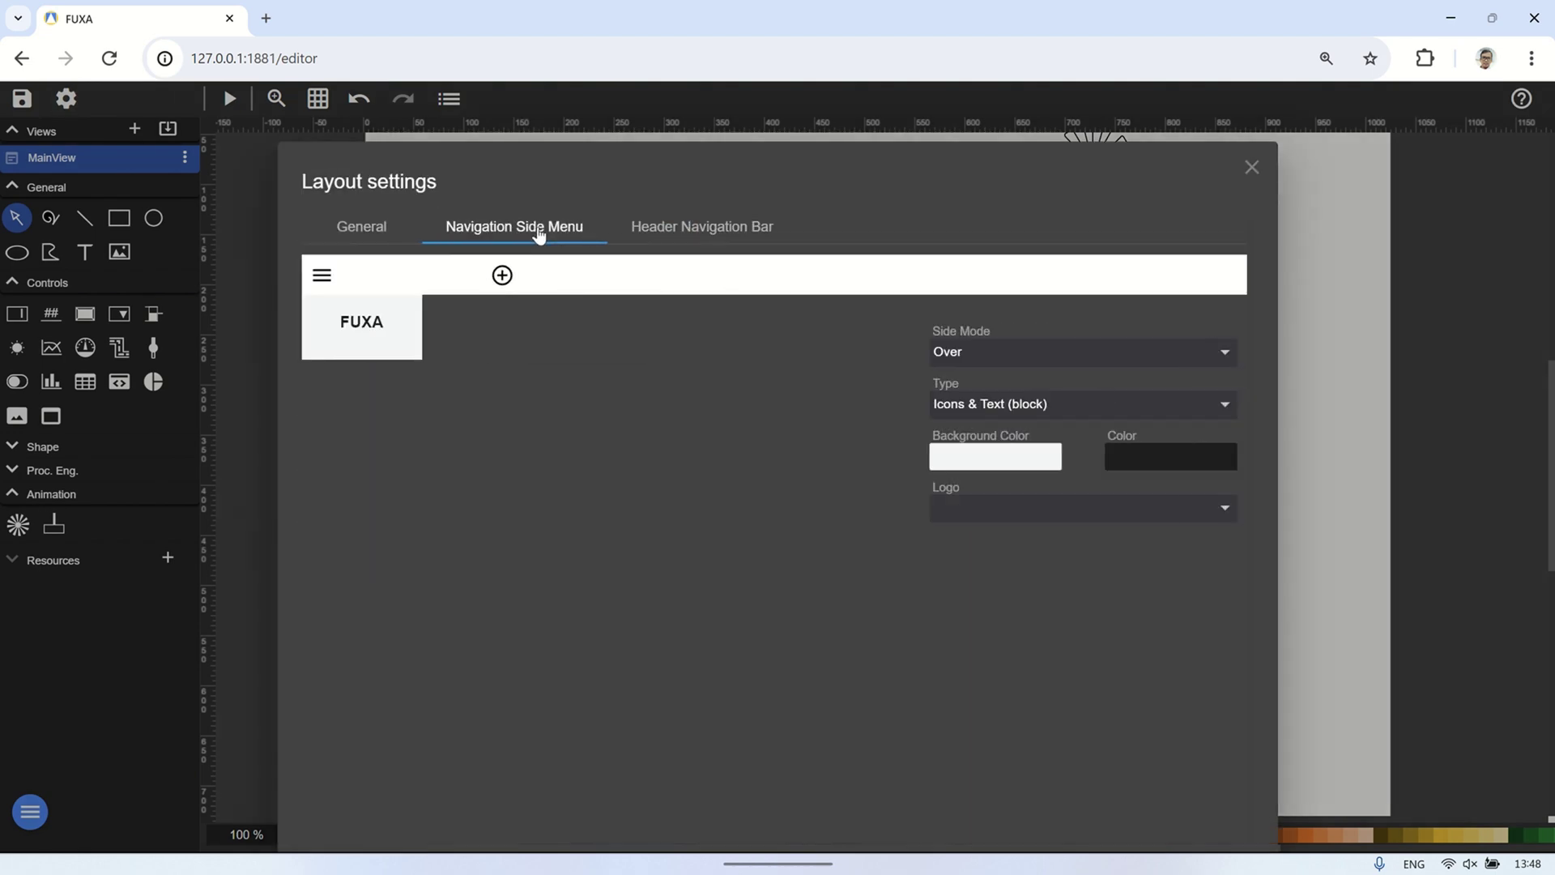
left_click(704, 234)
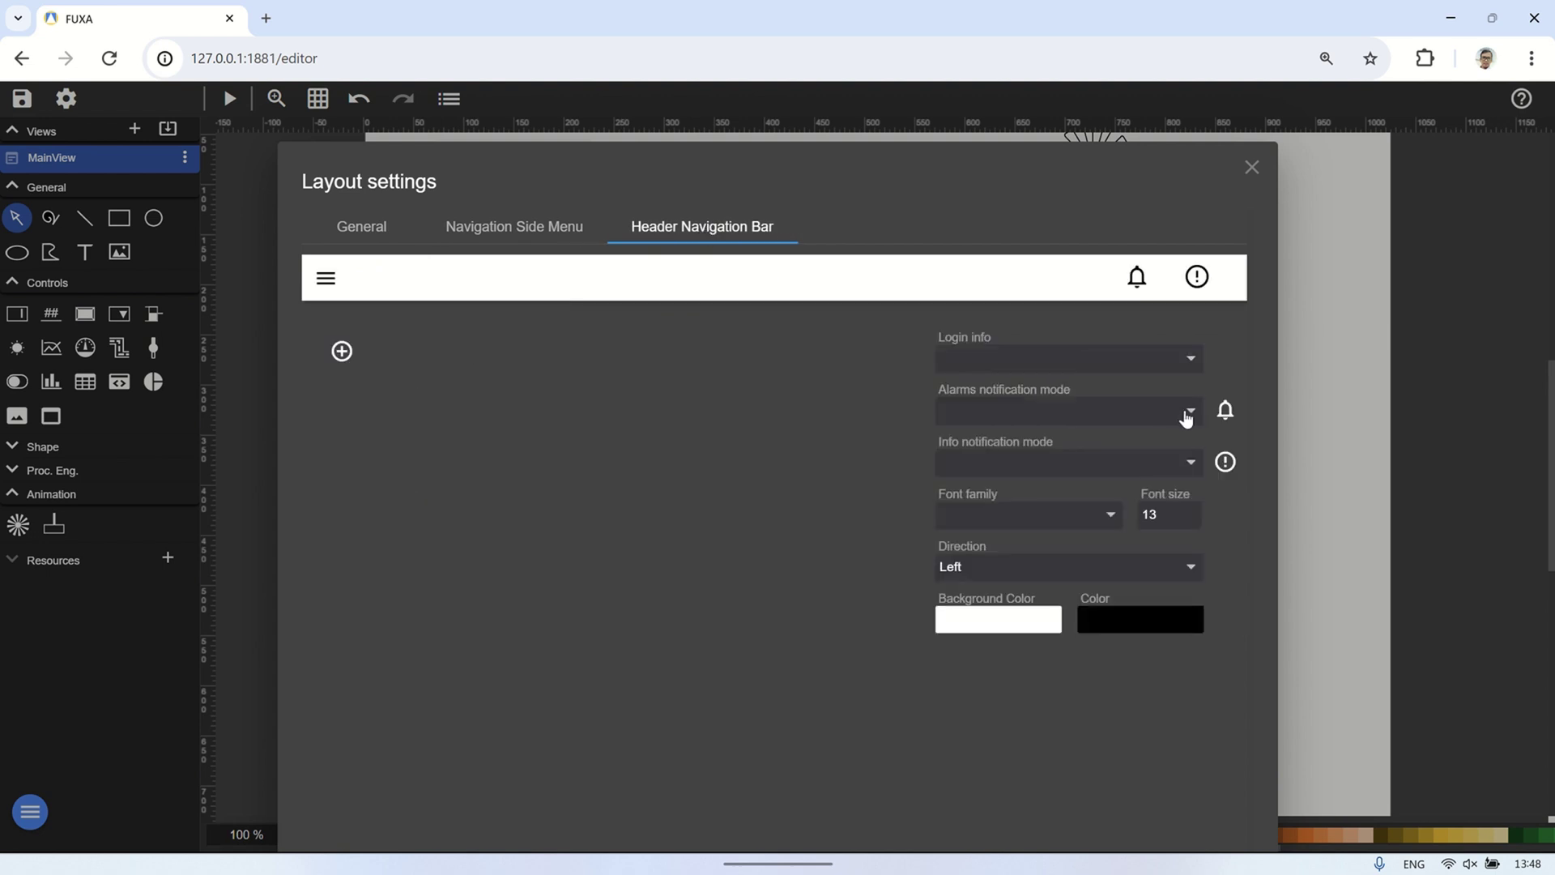
left_click(1187, 419)
left_click(978, 451)
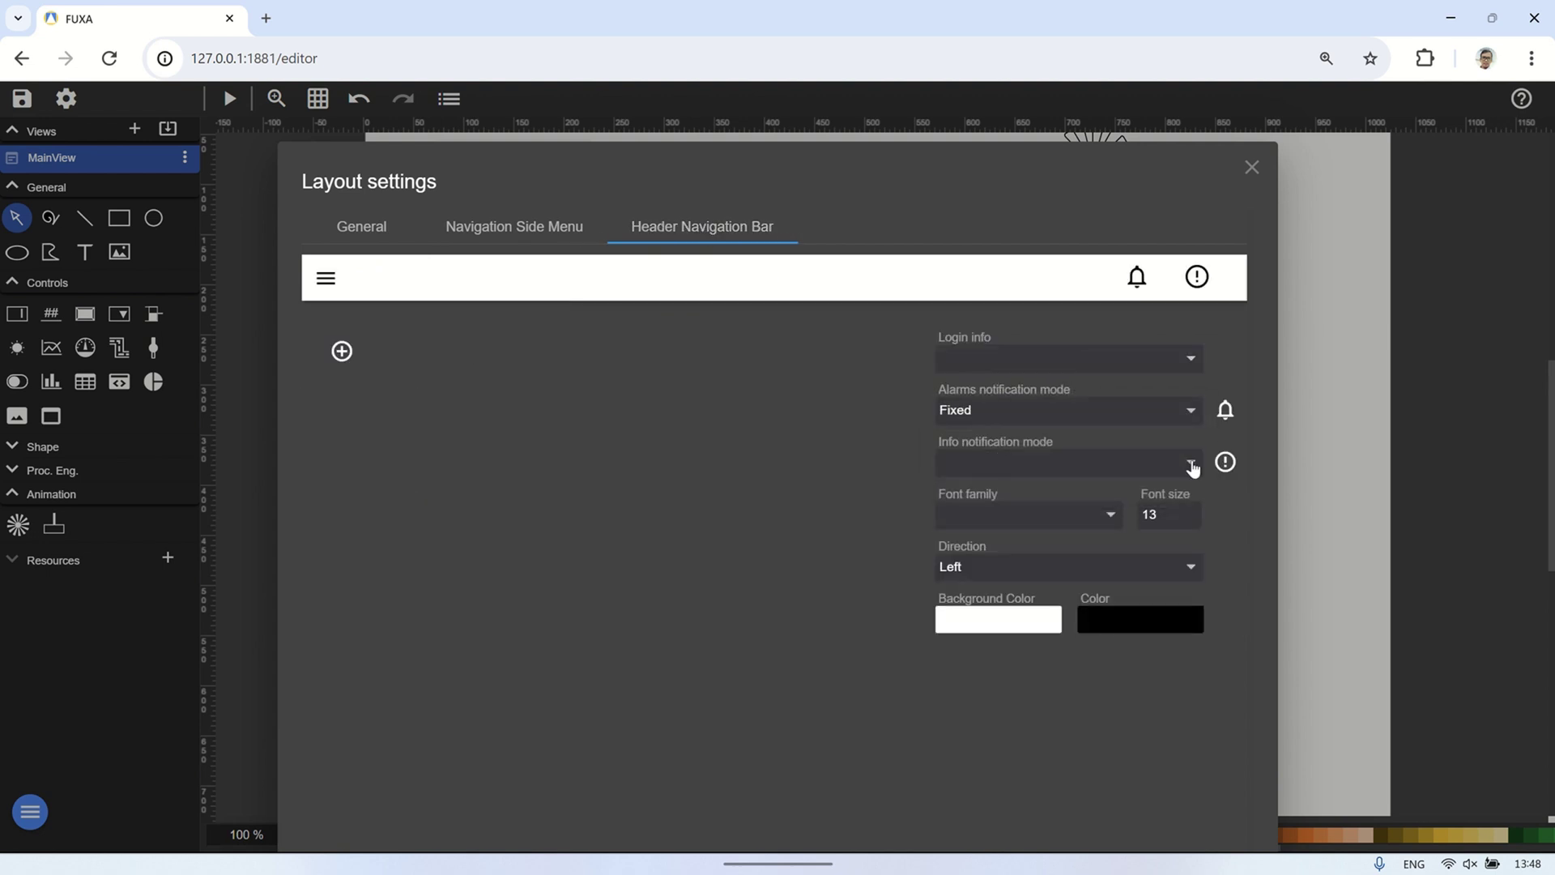
left_click(1196, 464)
left_click(1003, 505)
left_click_drag(948, 172, 1037, 78)
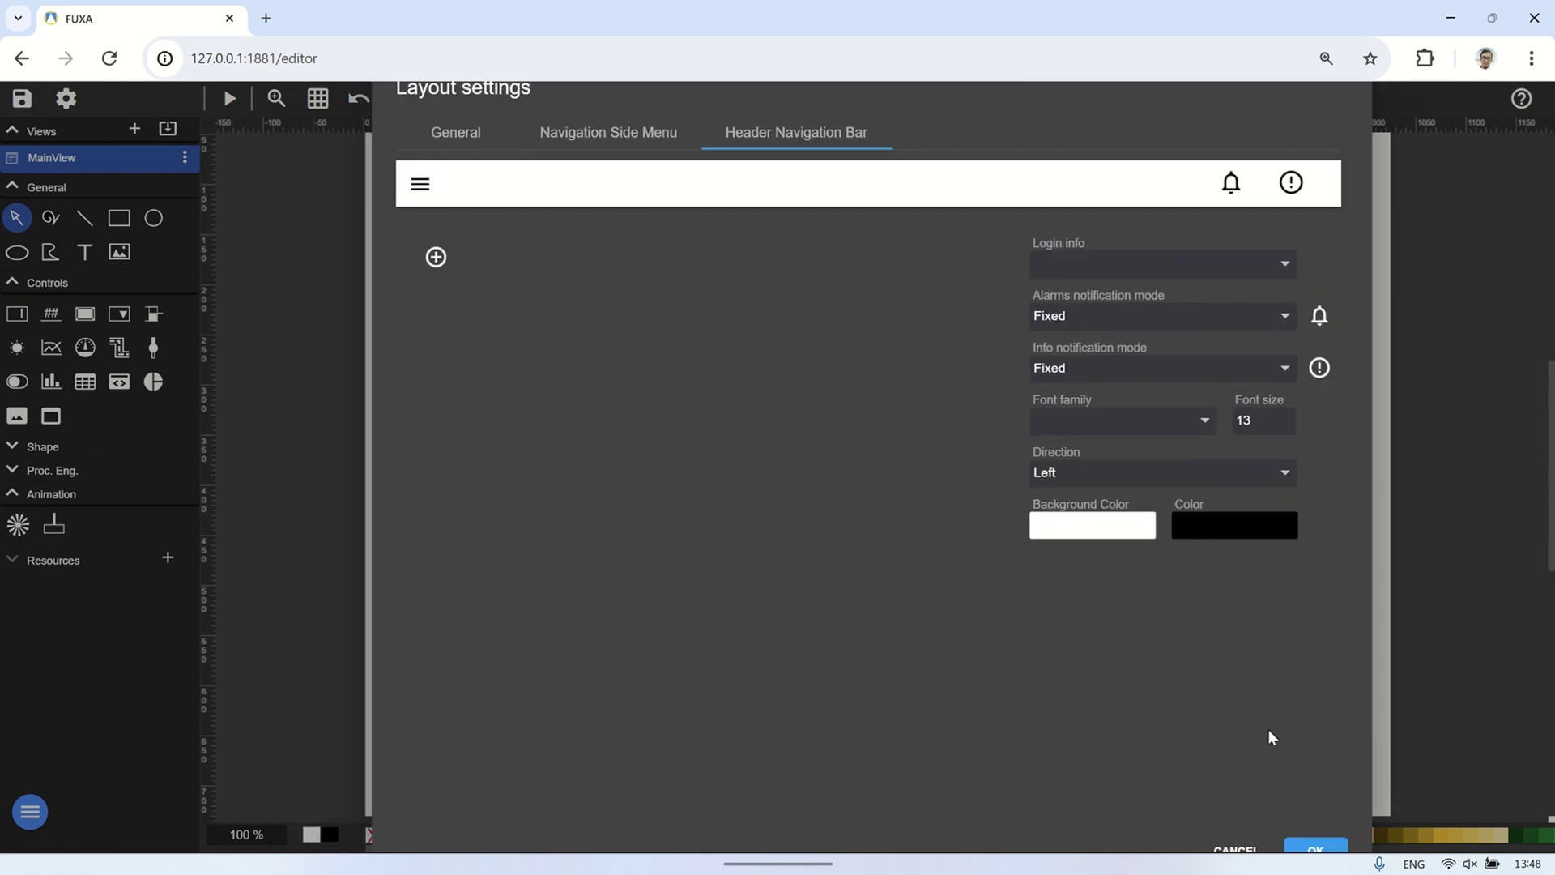
left_click(1318, 848)
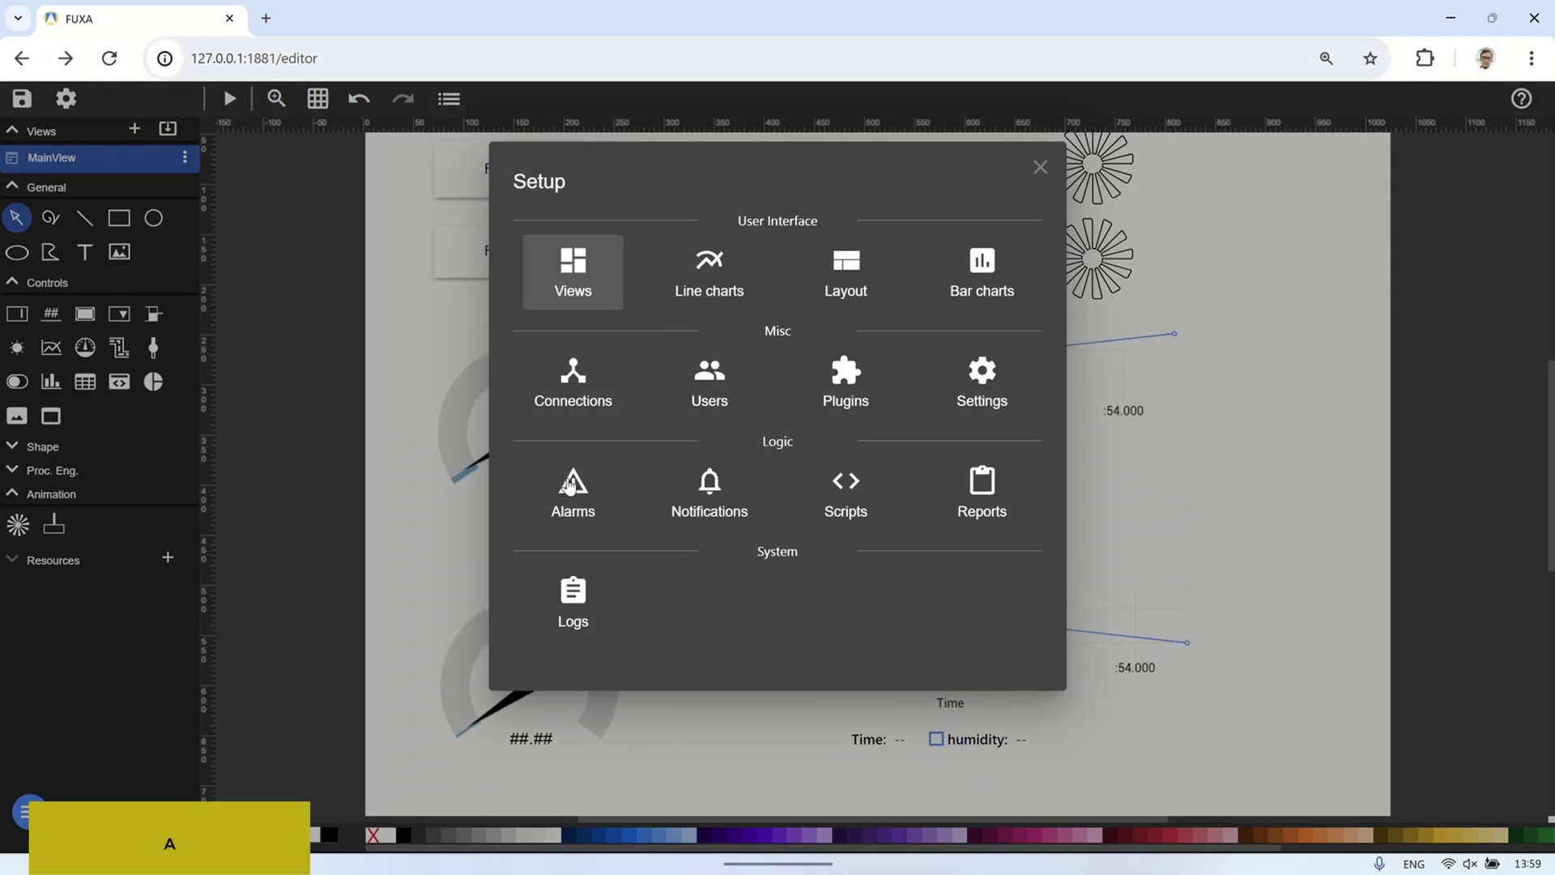
Add a new alarm in the Alarms settings linked to tag relay1.
left_click(569, 486)
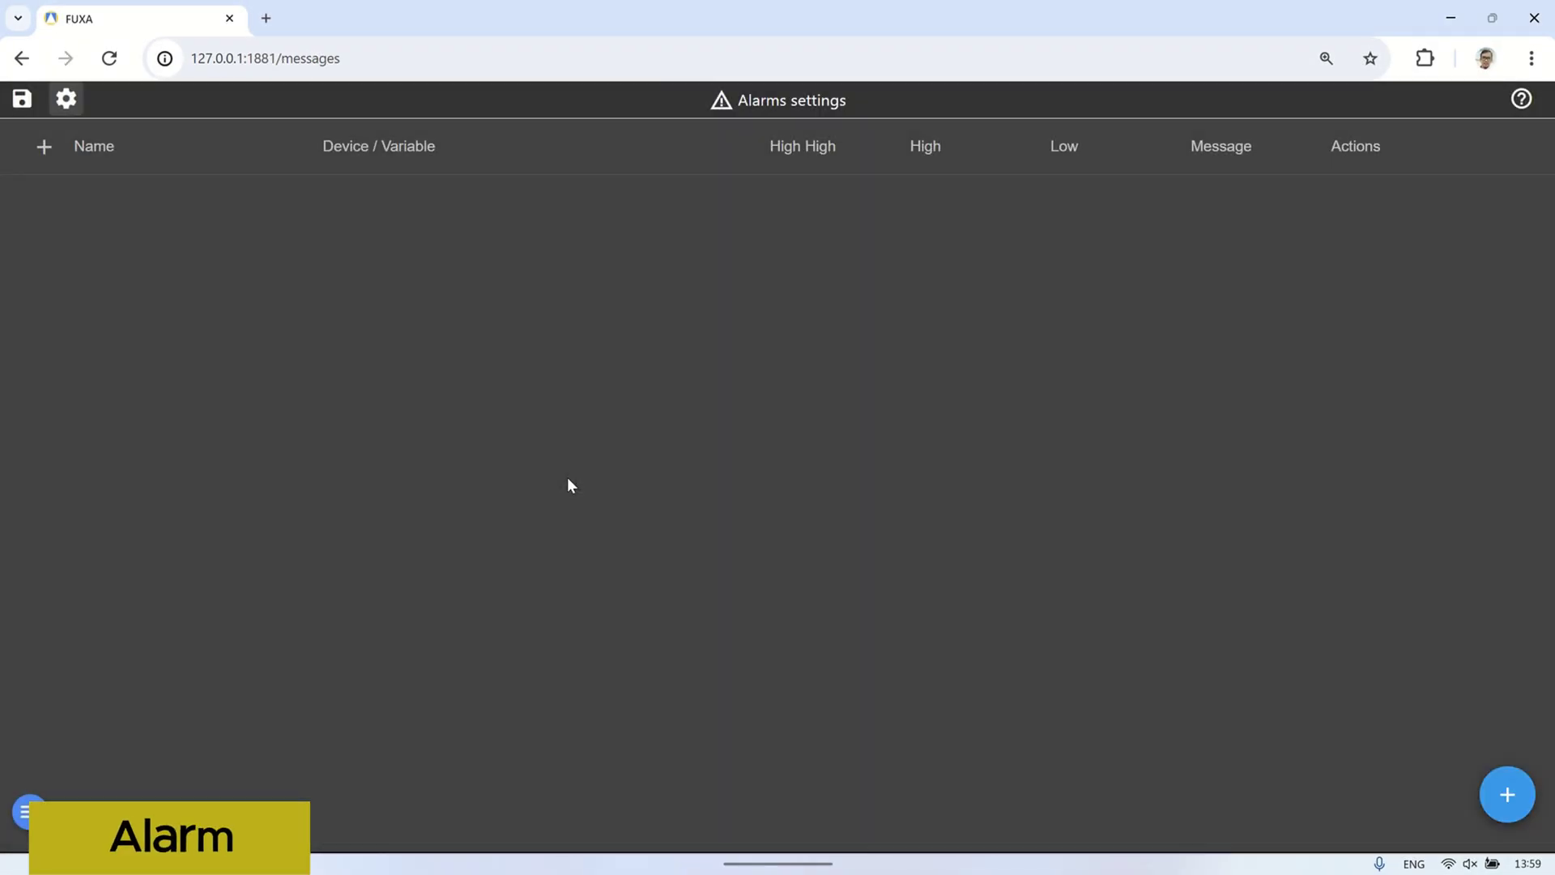
left_click(45, 148)
left_click(456, 316)
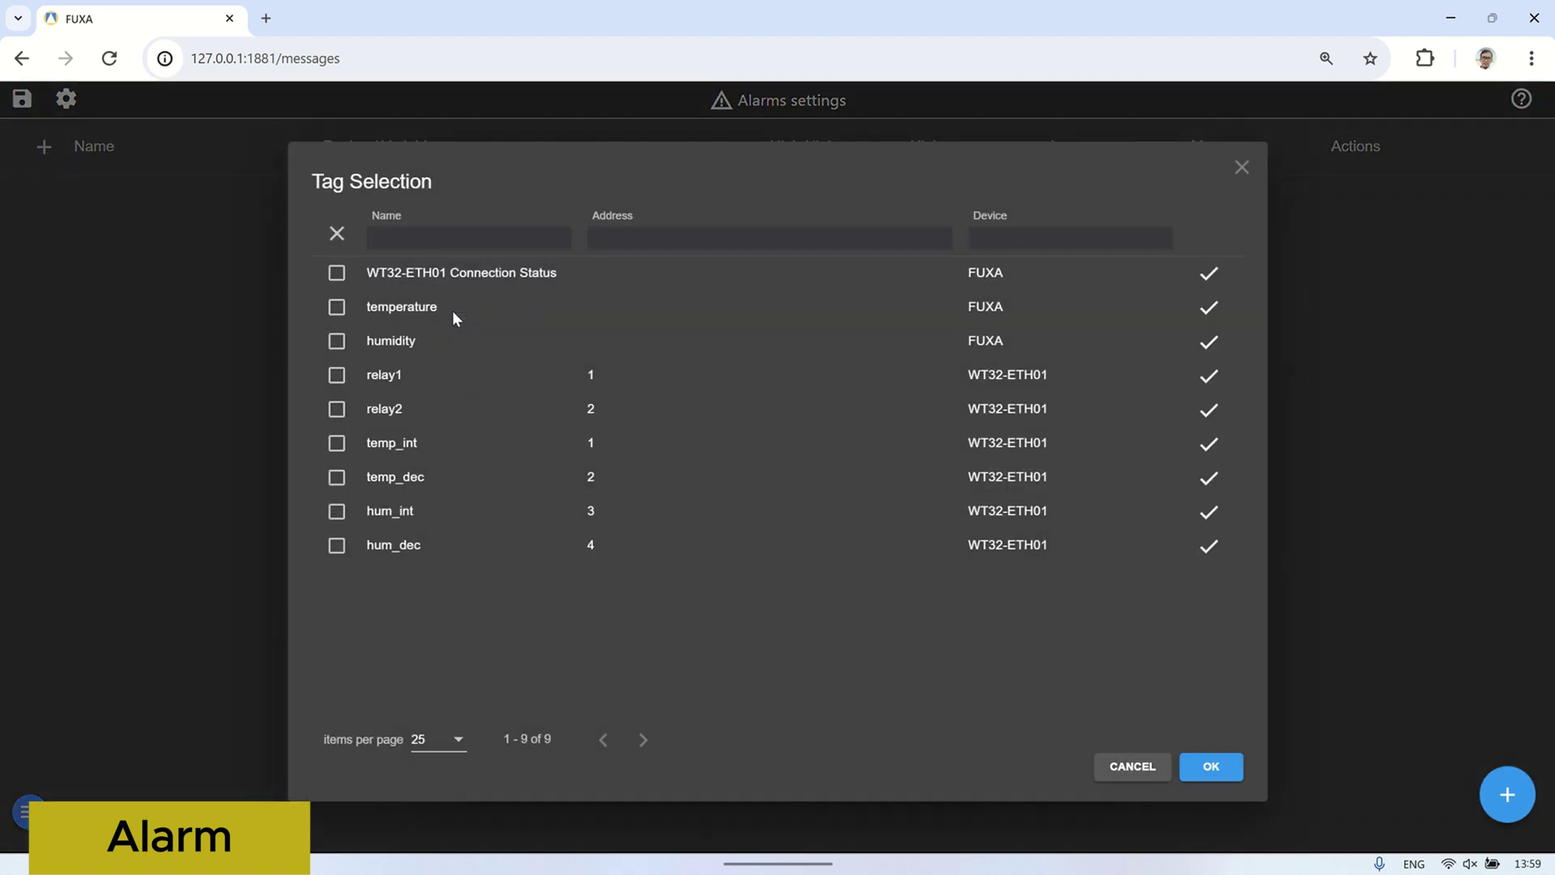
left_click(336, 374)
left_click(1215, 767)
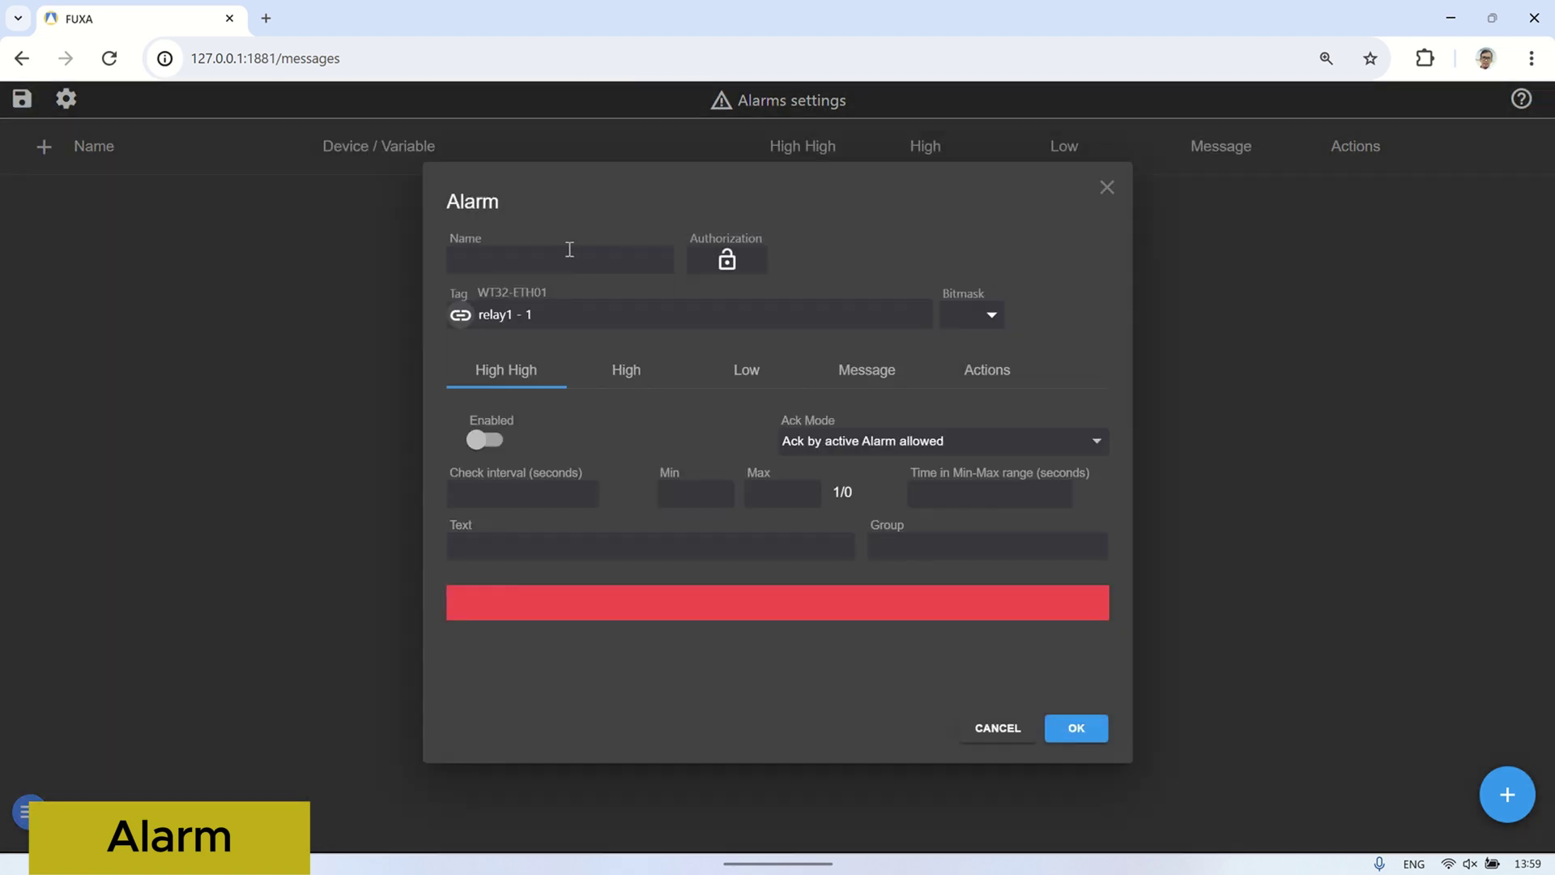
Name the alarm Relay #1 and enable High High with interval, Min and Max of 1.
left_click(573, 257)
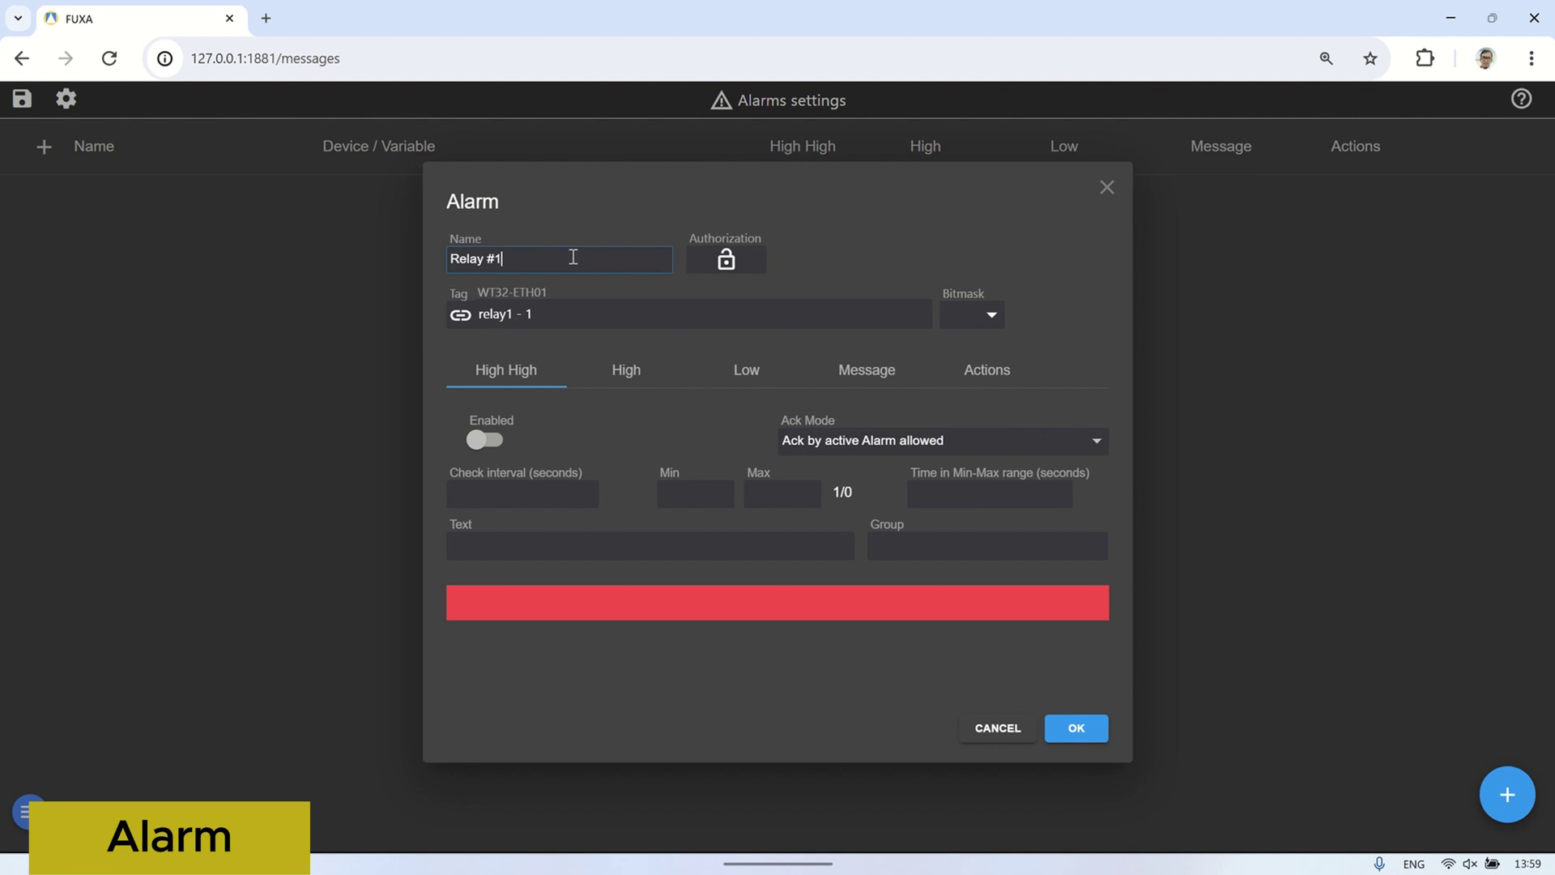
left_click(483, 444)
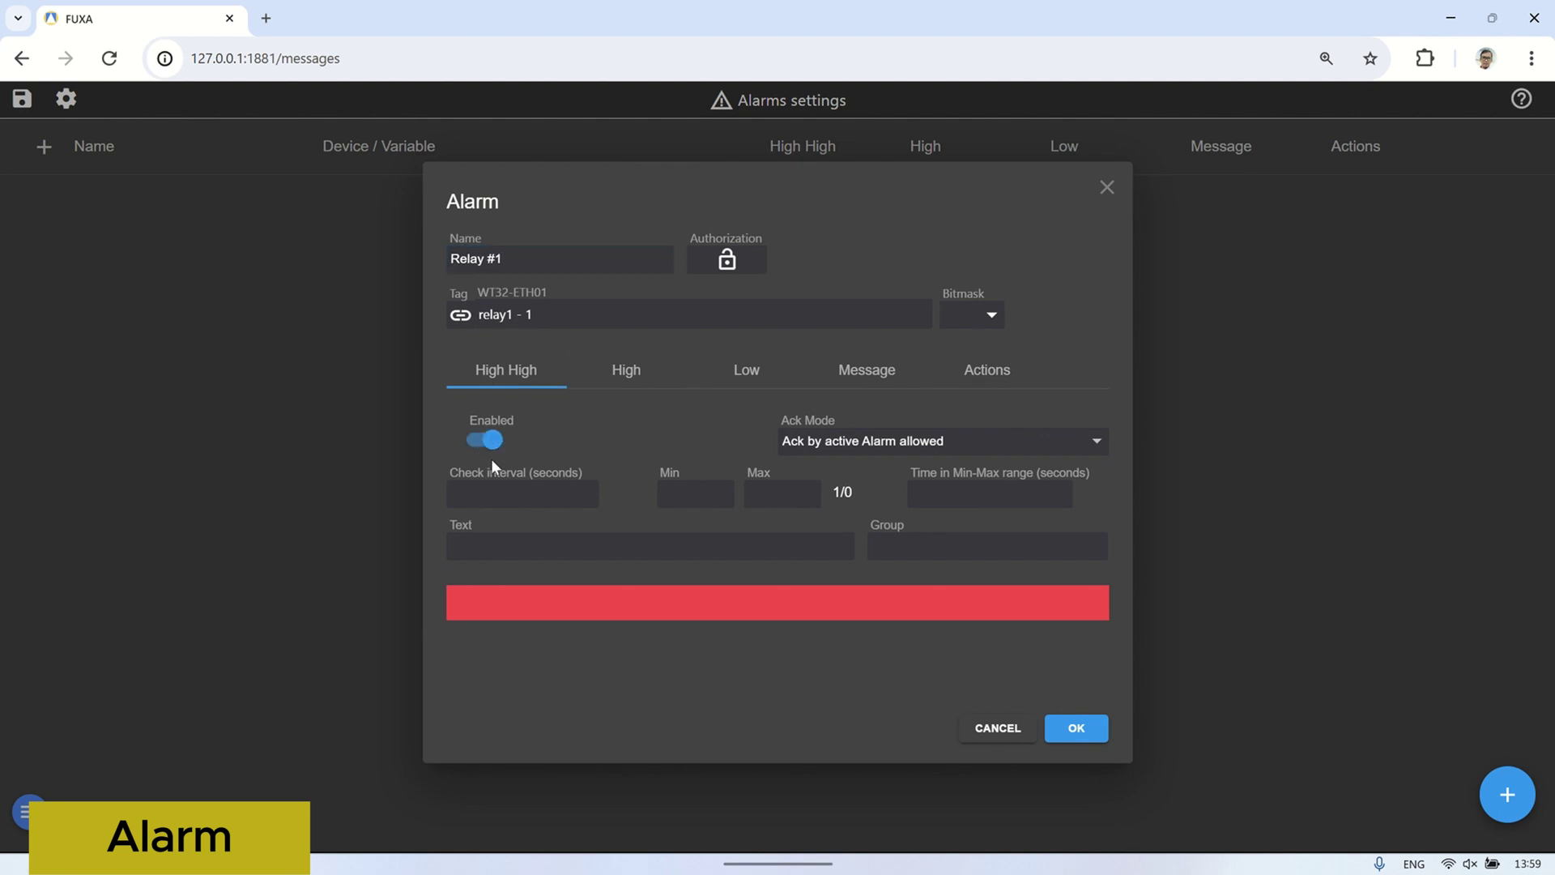
left_click(506, 492)
type("1")
left_click(688, 493)
type("1")
left_click(782, 493)
type("1")
Give it text 'Relay #1 ON', group Relay and Floating ack, save, and start alarm Relay #2.
left_click(788, 549)
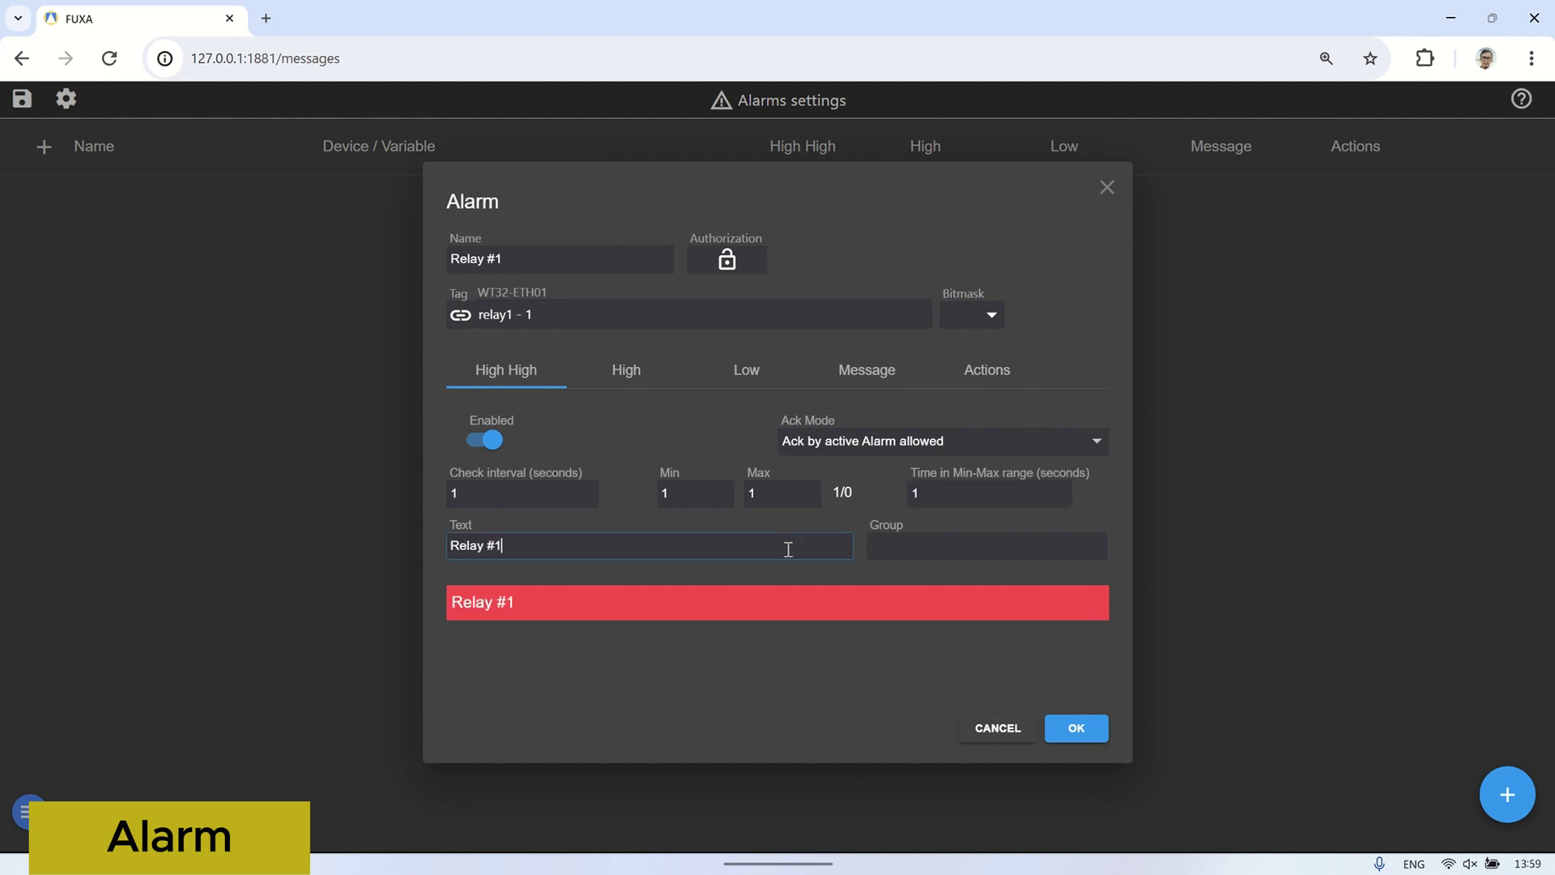
left_click(915, 546)
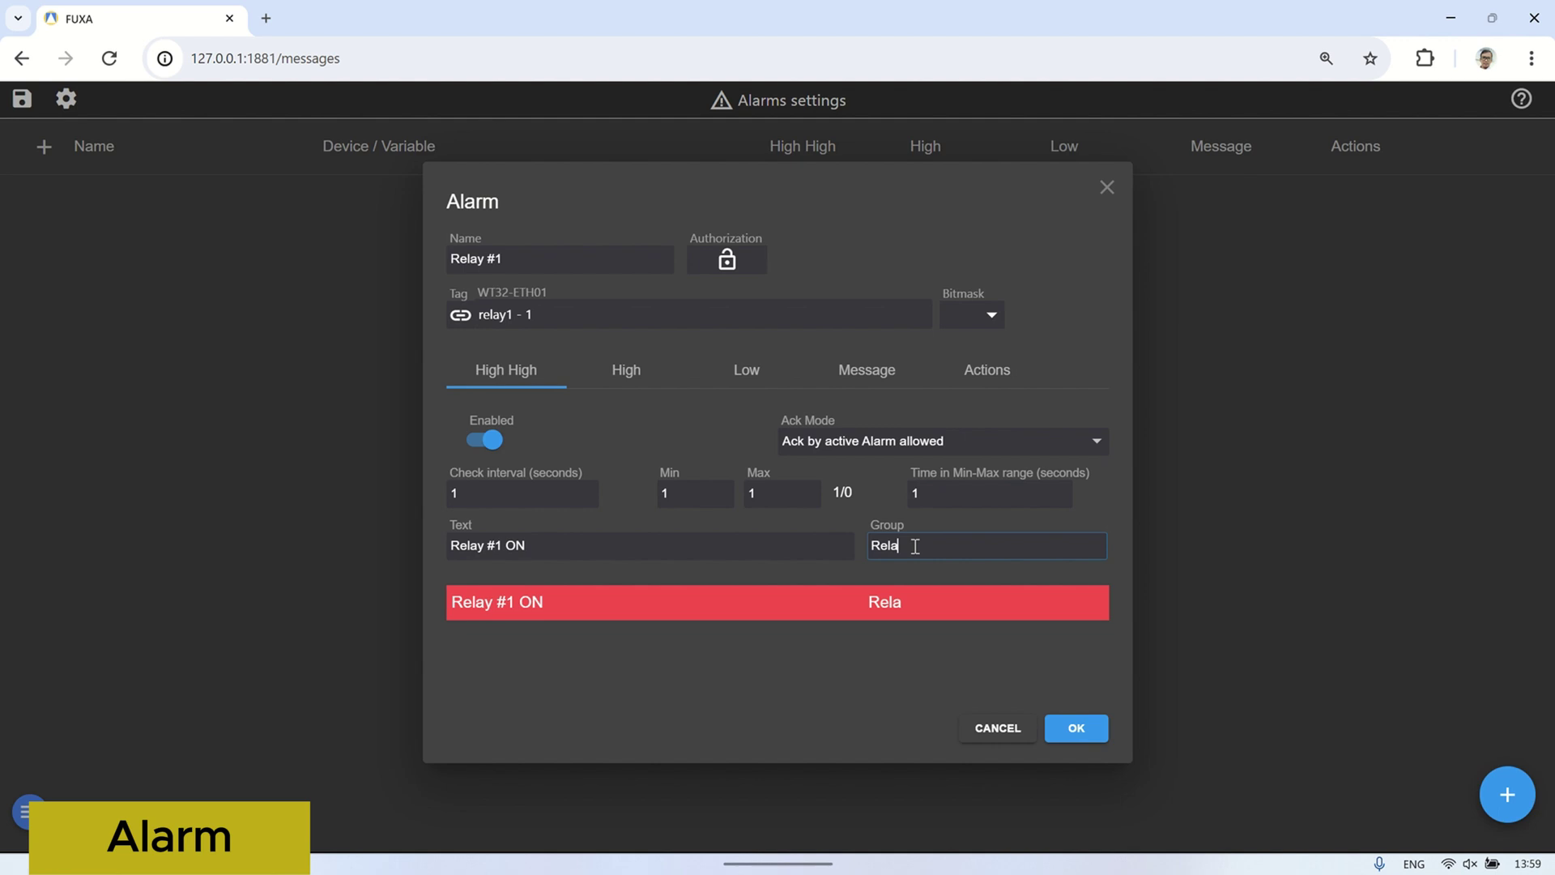
left_click(911, 448)
left_click(894, 407)
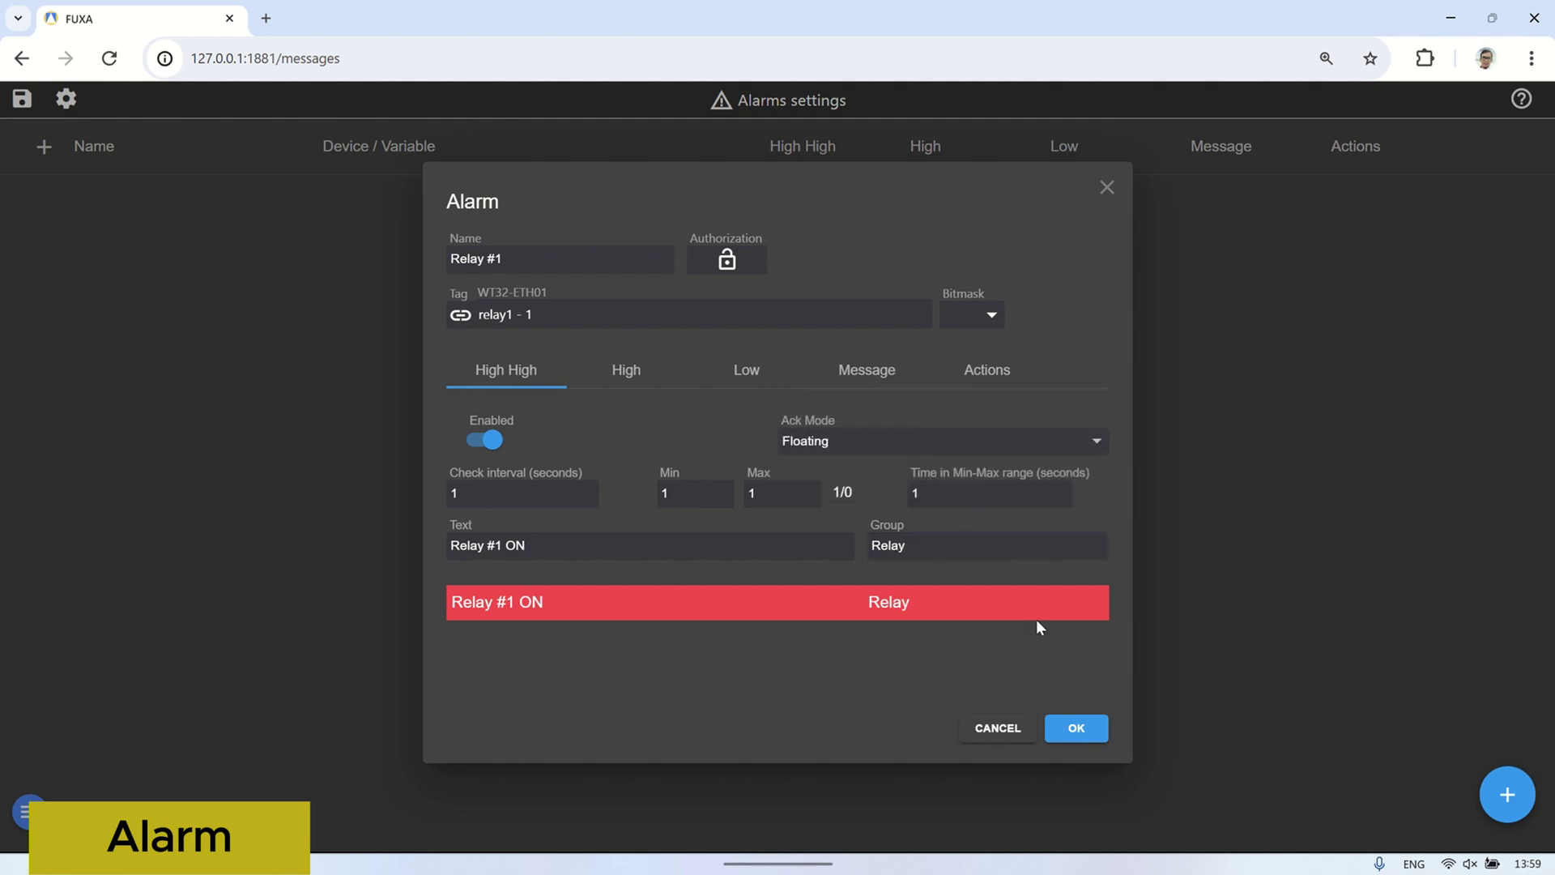
left_click(1077, 728)
left_click(41, 141)
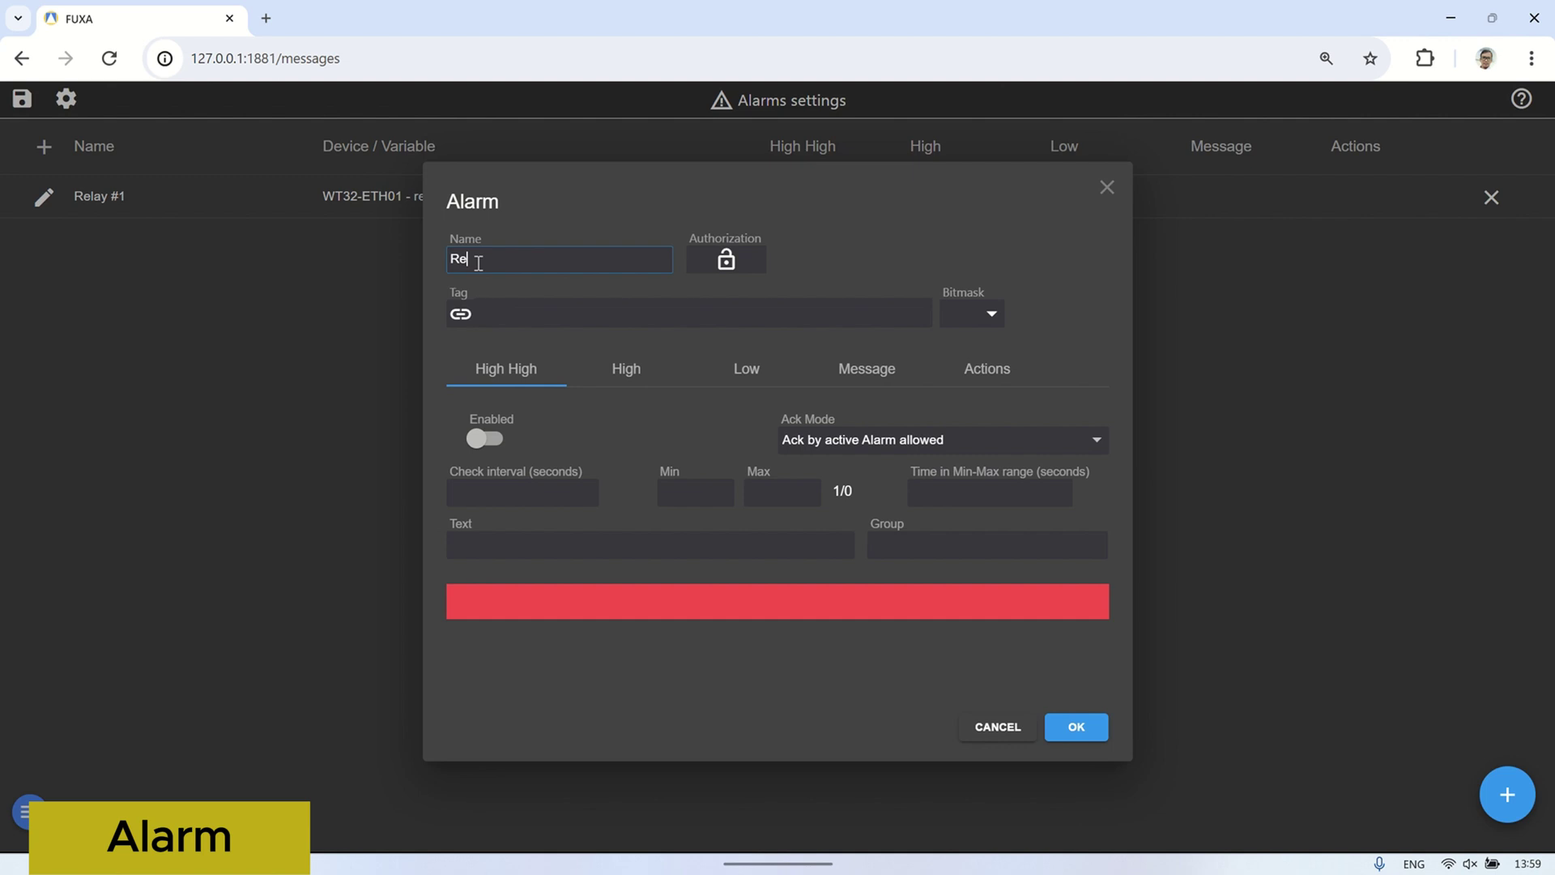
Link the Relay #2 alarm to tag relay2 with check interval and Min set to 1.
left_click(460, 313)
left_click(336, 409)
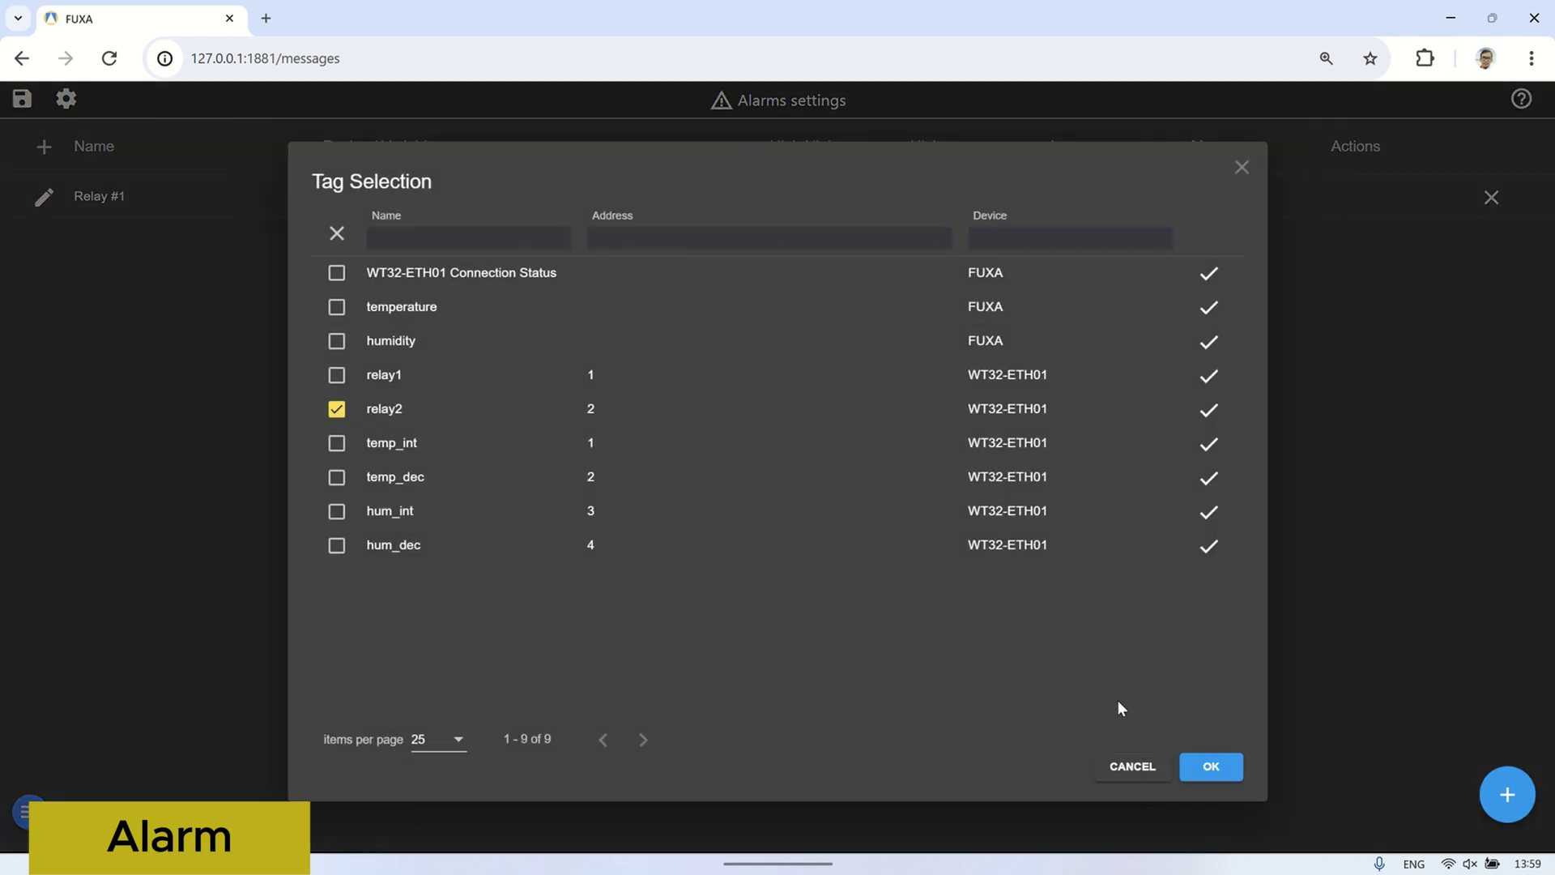
left_click(1212, 766)
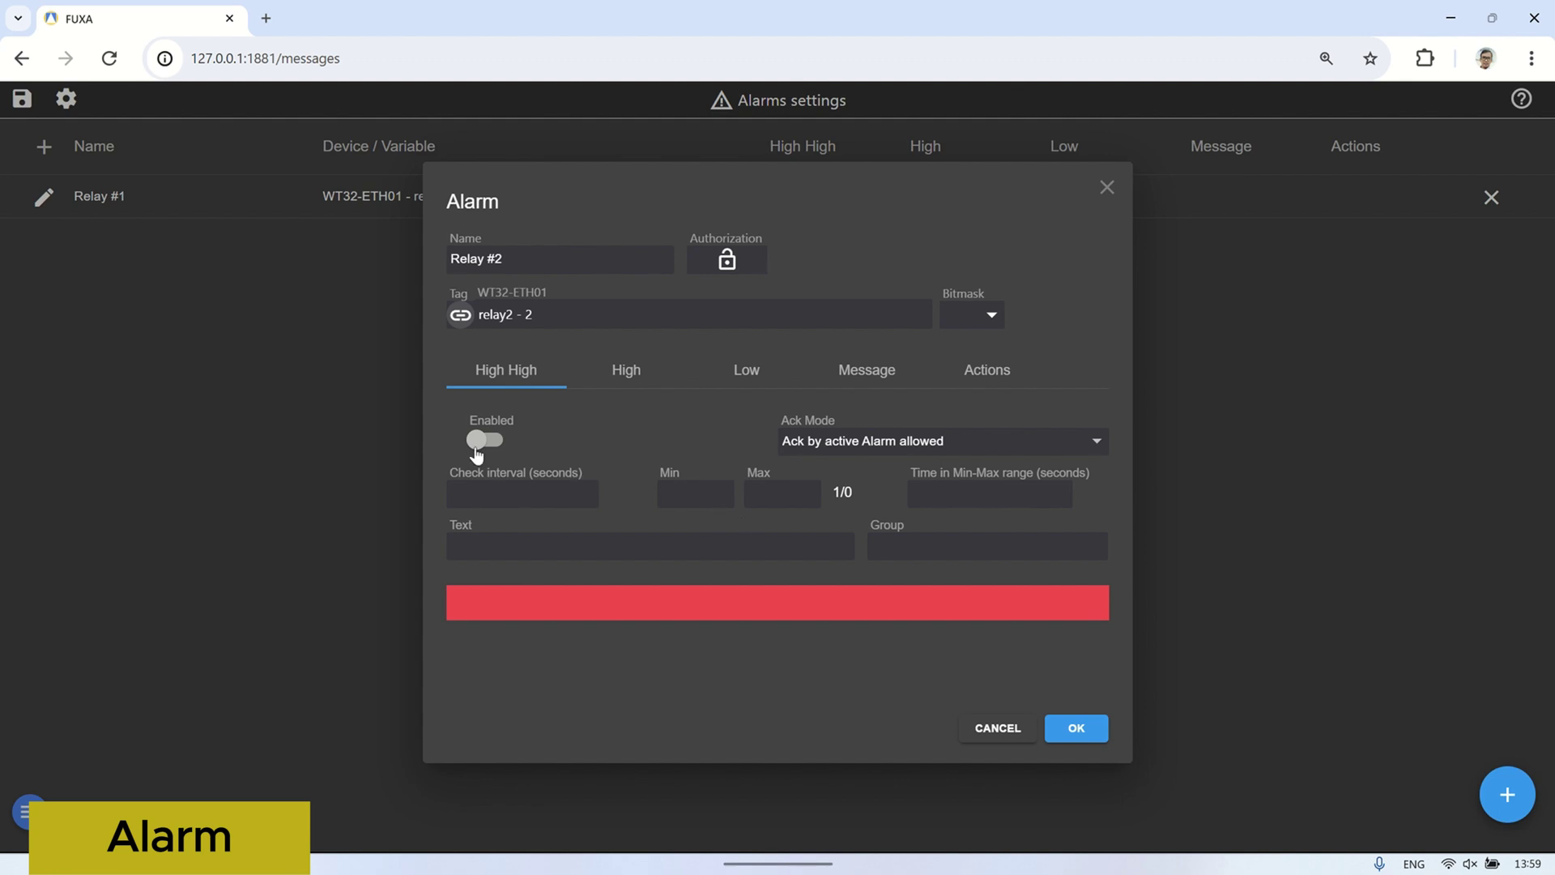
left_click(530, 491)
type("1")
left_click(680, 495)
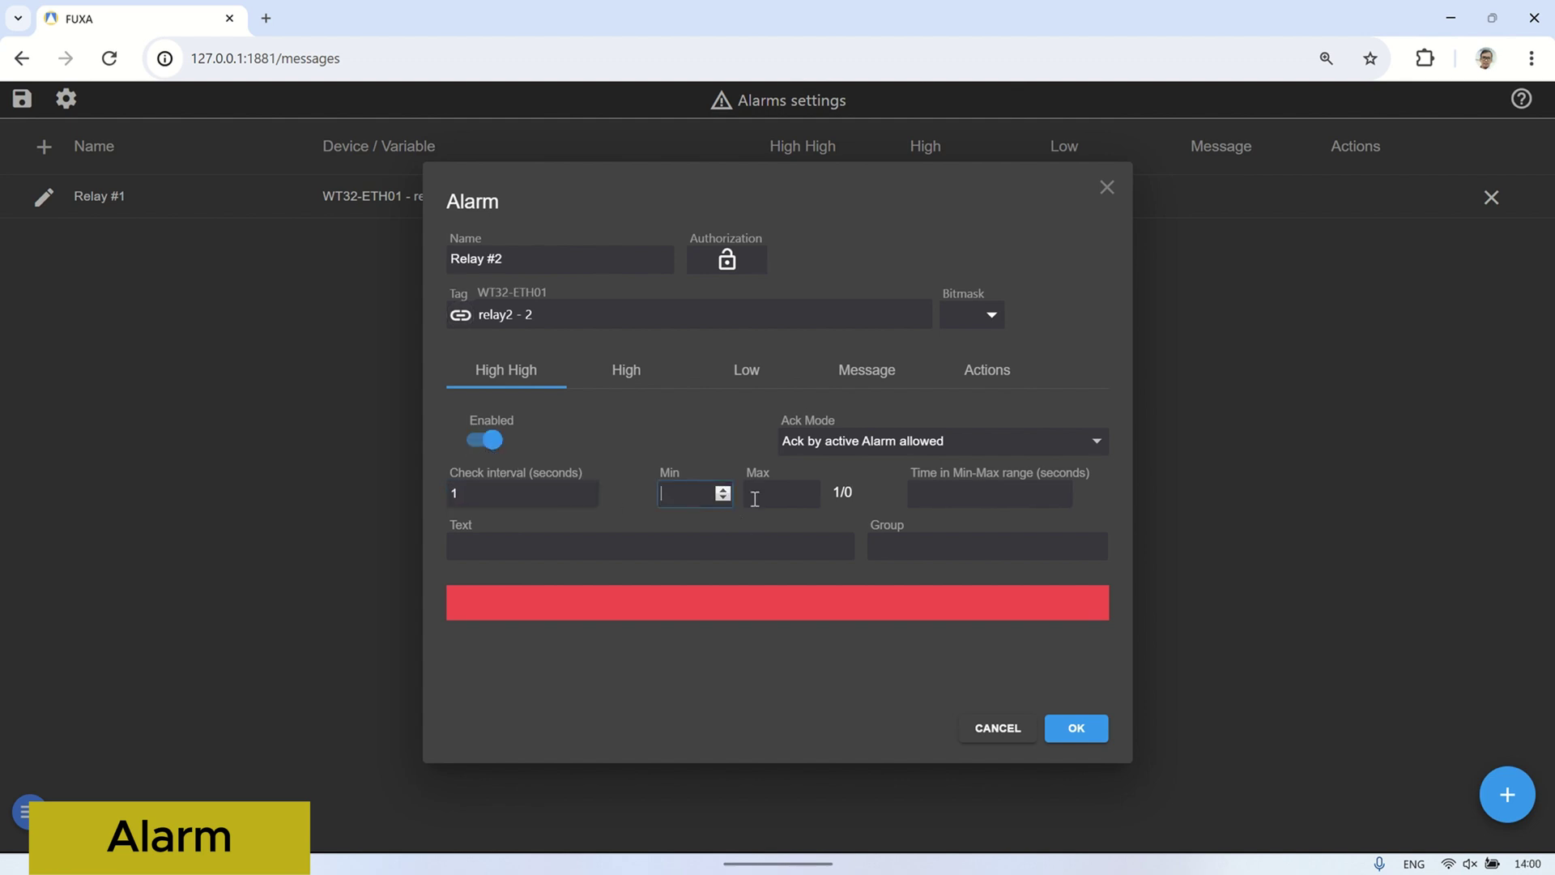
type("1")
left_click(794, 545)
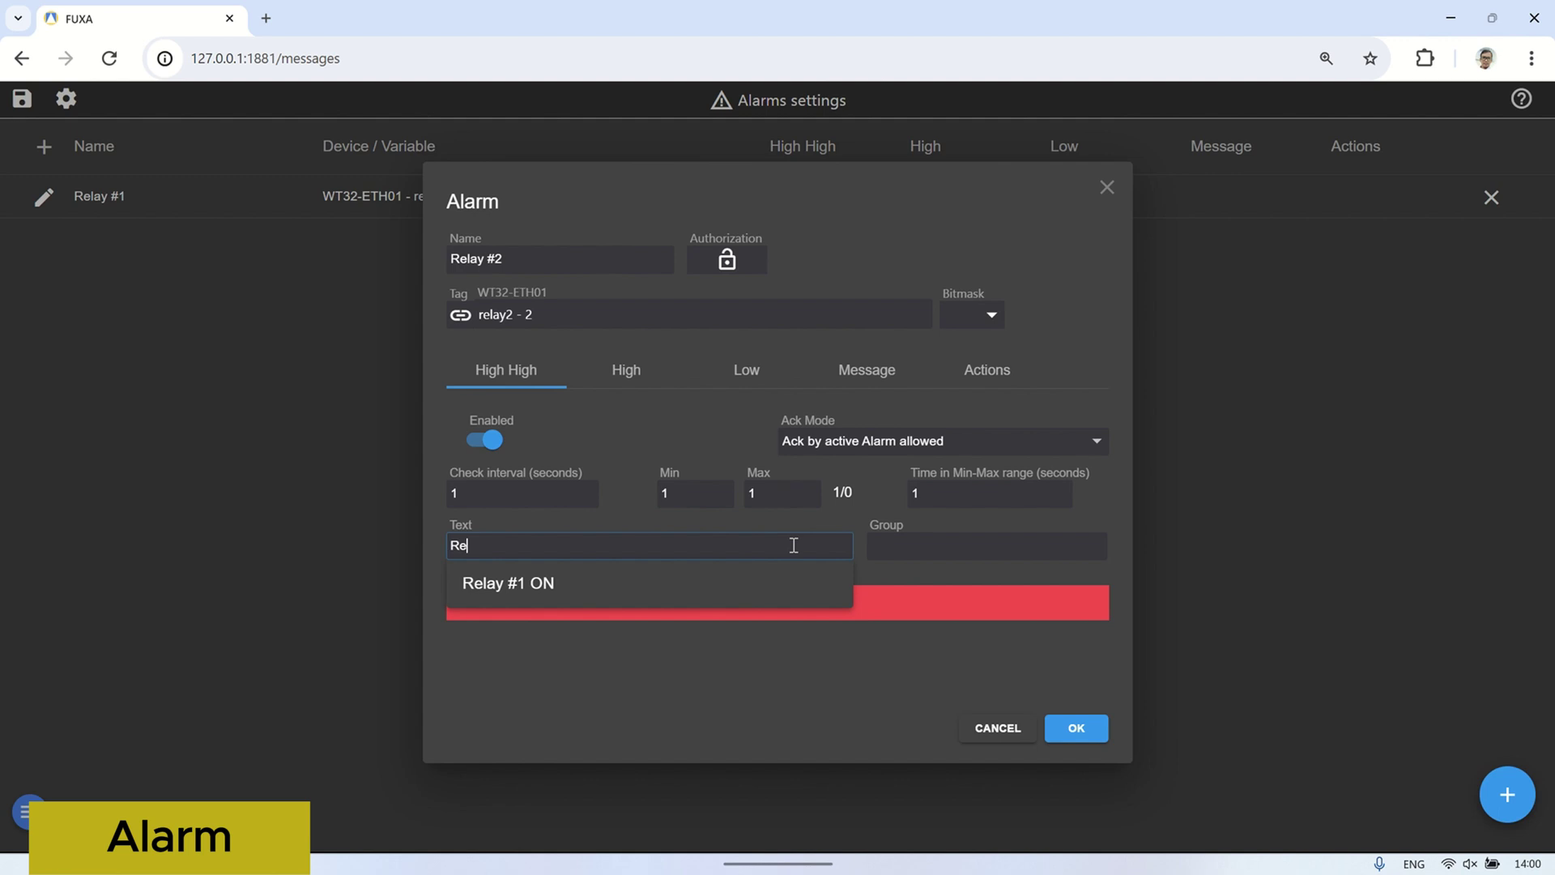
Set text 'Relay #2 ON', group Relay and Floating ack, then save the alarm.
left_click(678, 583)
key("Left")
key("Left")
key("Left")
key("Left")
type("2")
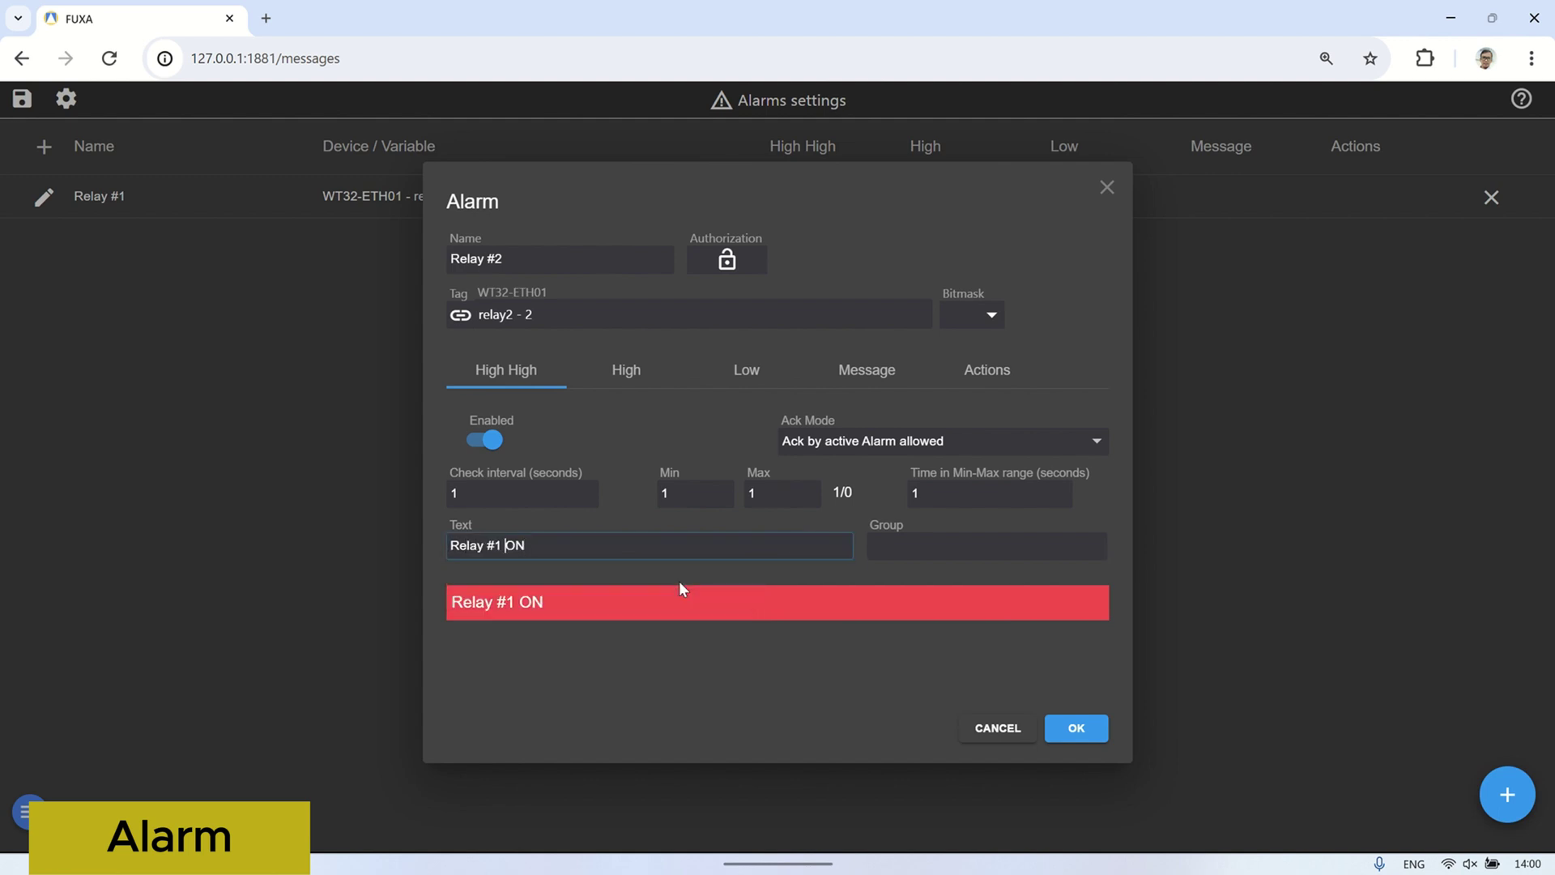
key("Delete")
key("Tab")
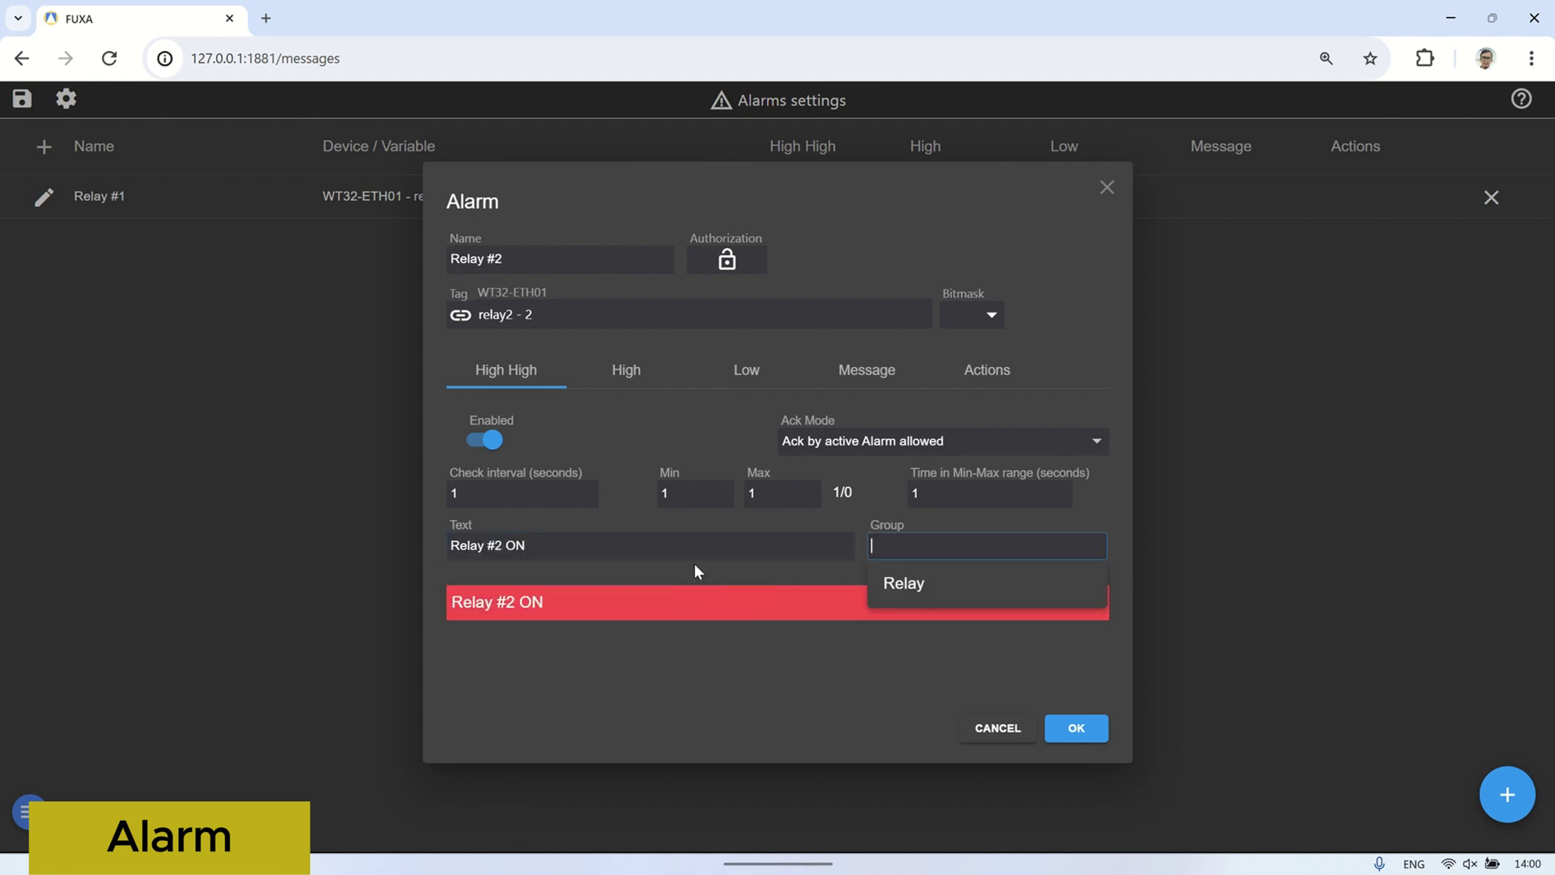
left_click(911, 586)
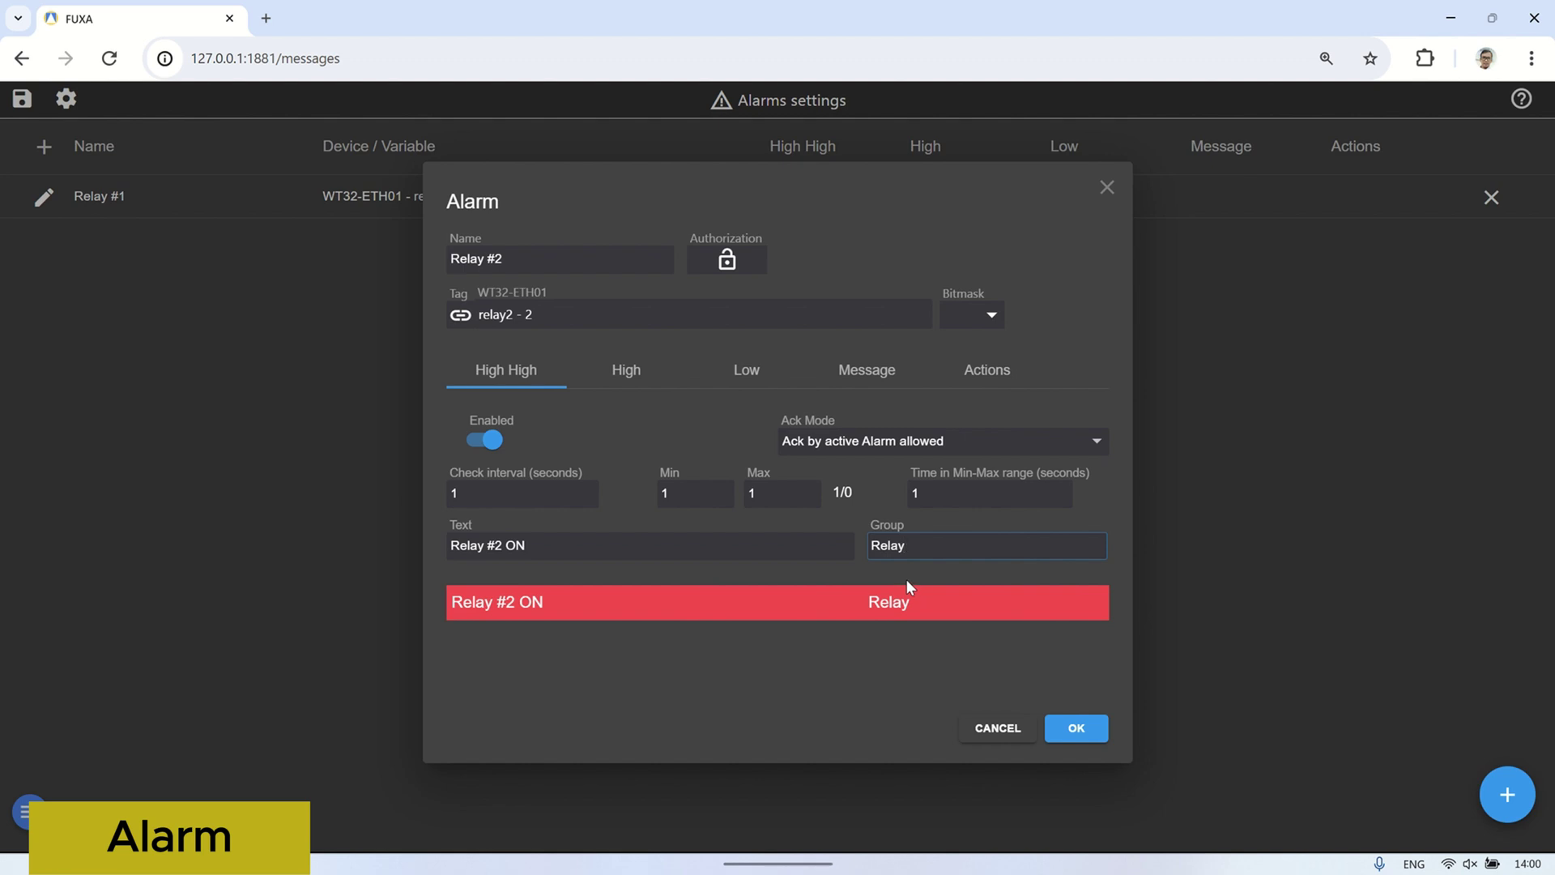
left_click(912, 444)
left_click(873, 400)
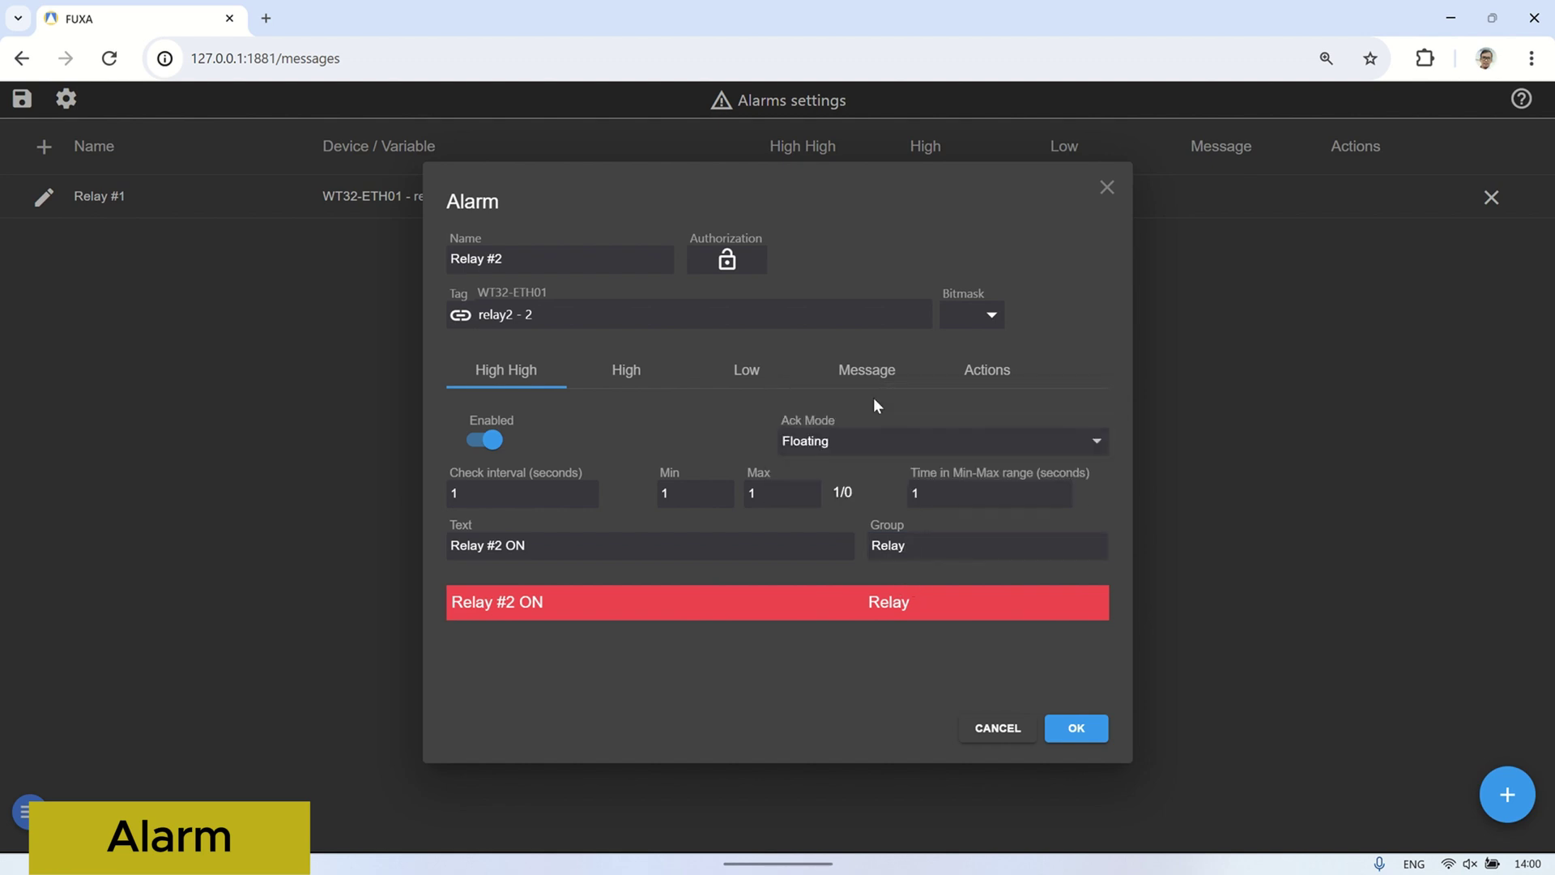
left_click(1092, 728)
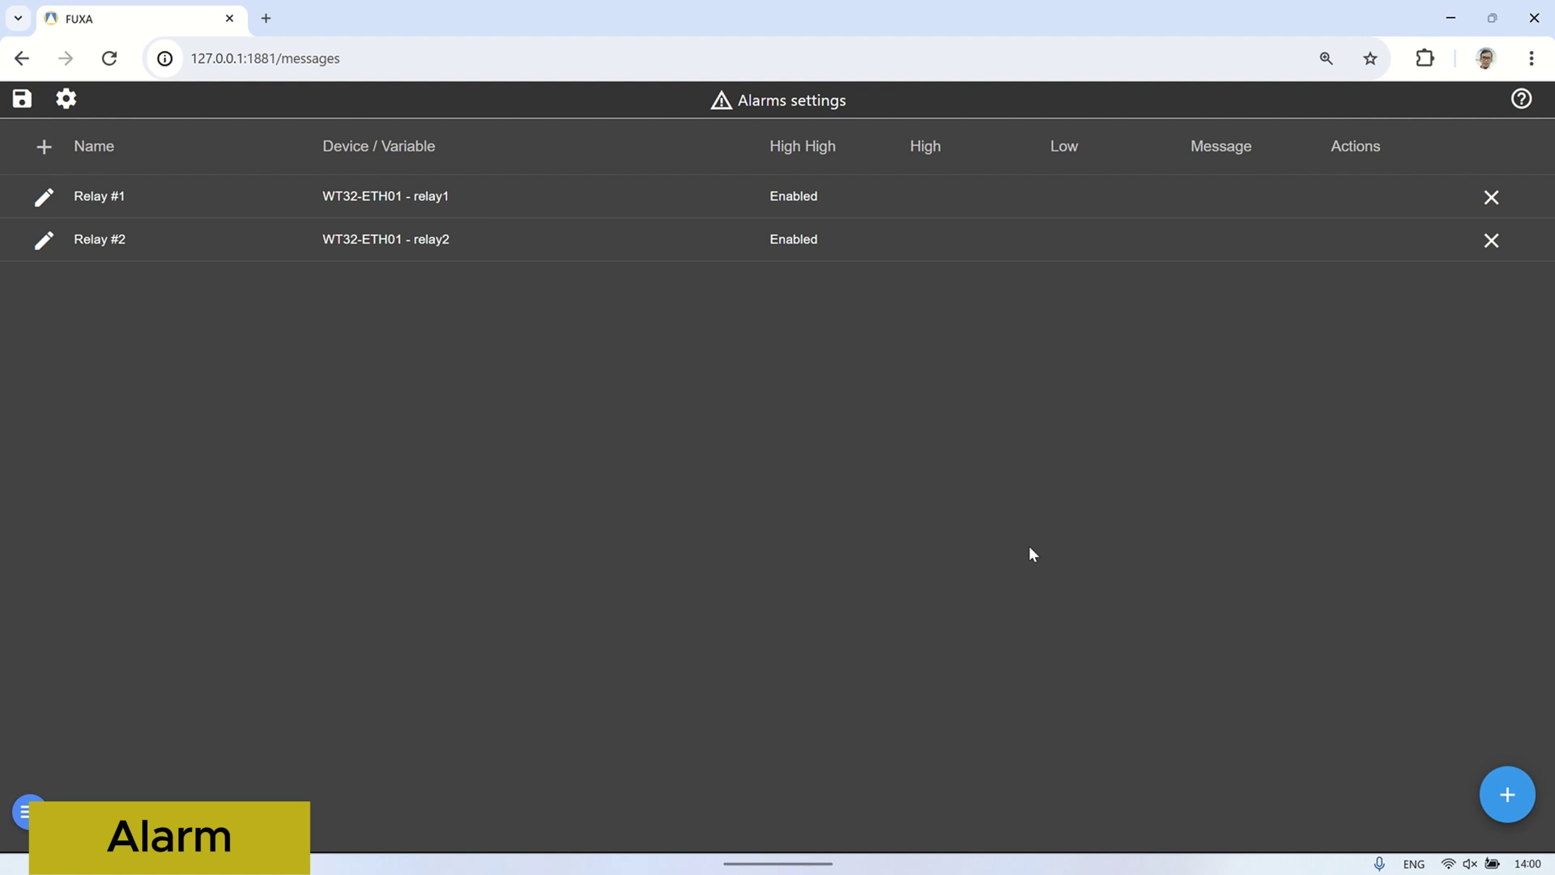
left_click(27, 812)
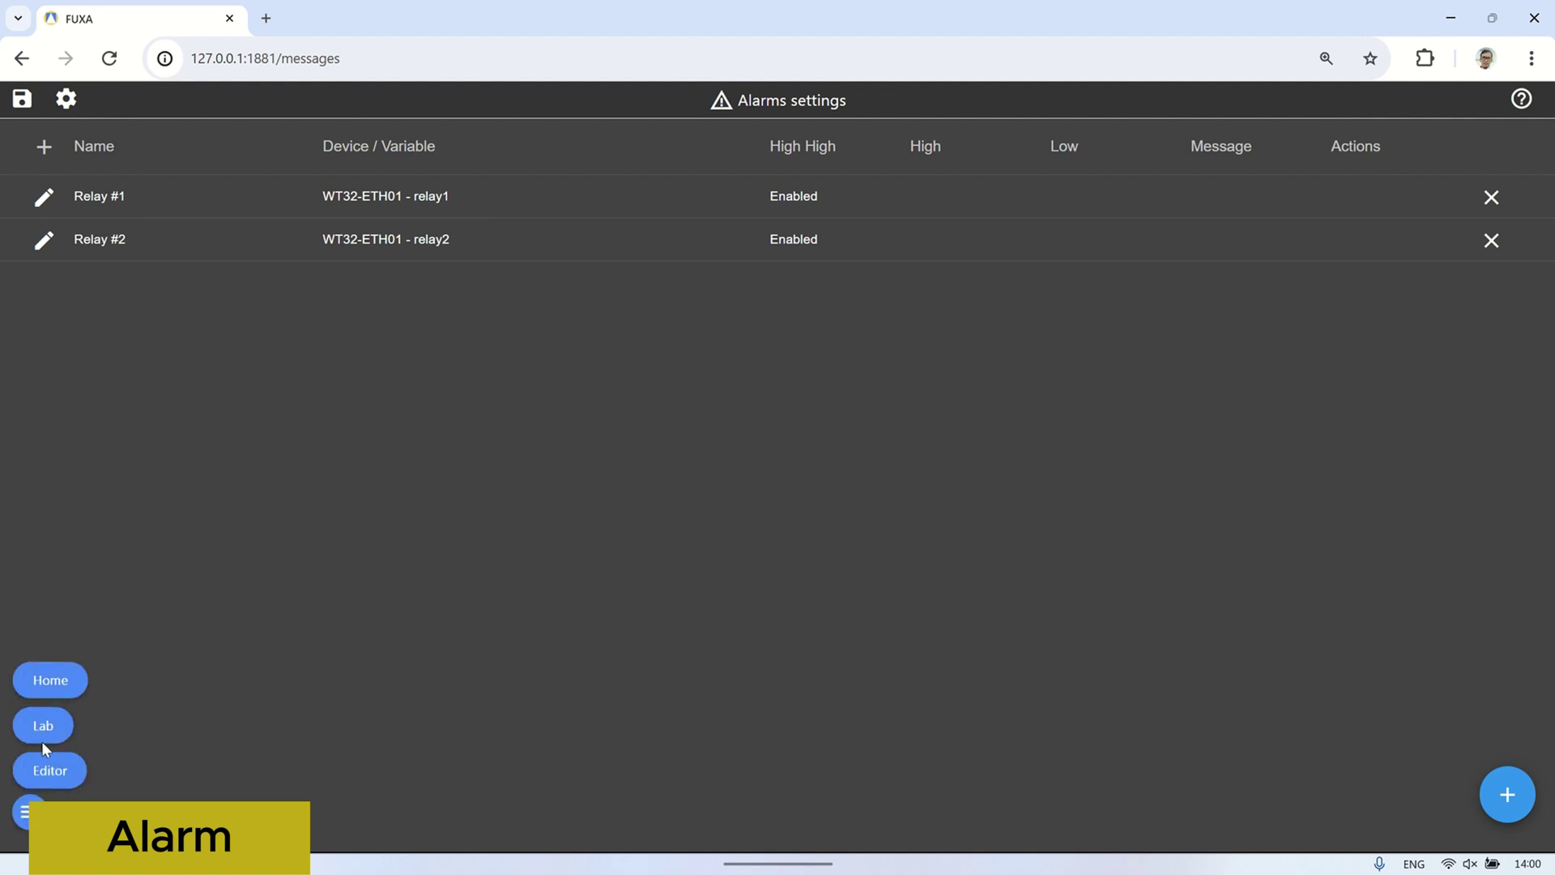
On the Home dashboard, switch Relay #1 on and acknowledge all alarms from the bell panel.
left_click(50, 681)
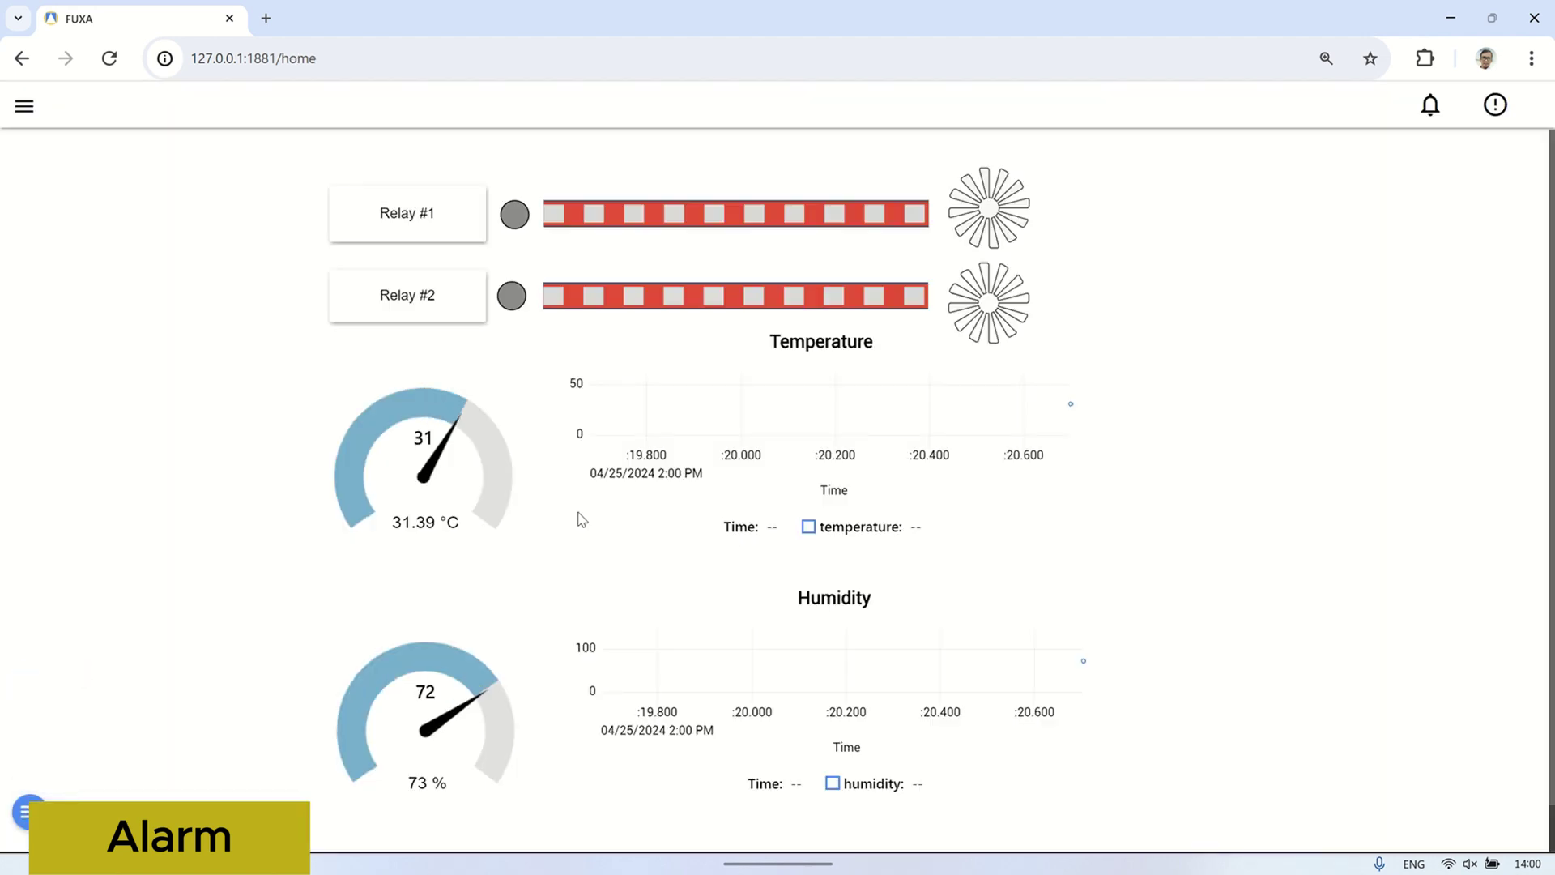
left_click(416, 217)
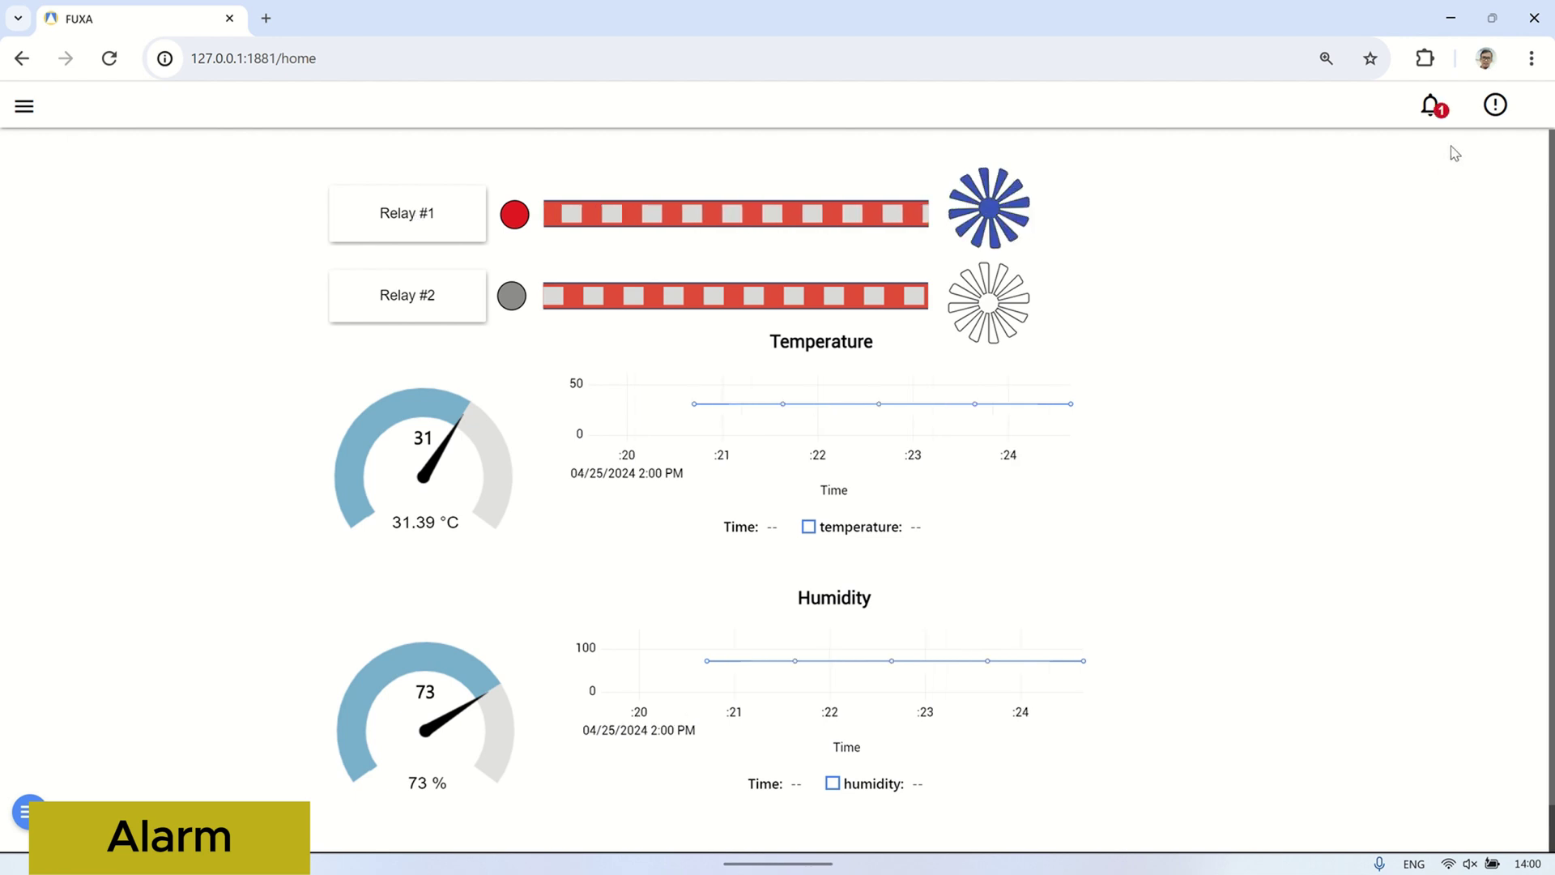
left_click(1430, 106)
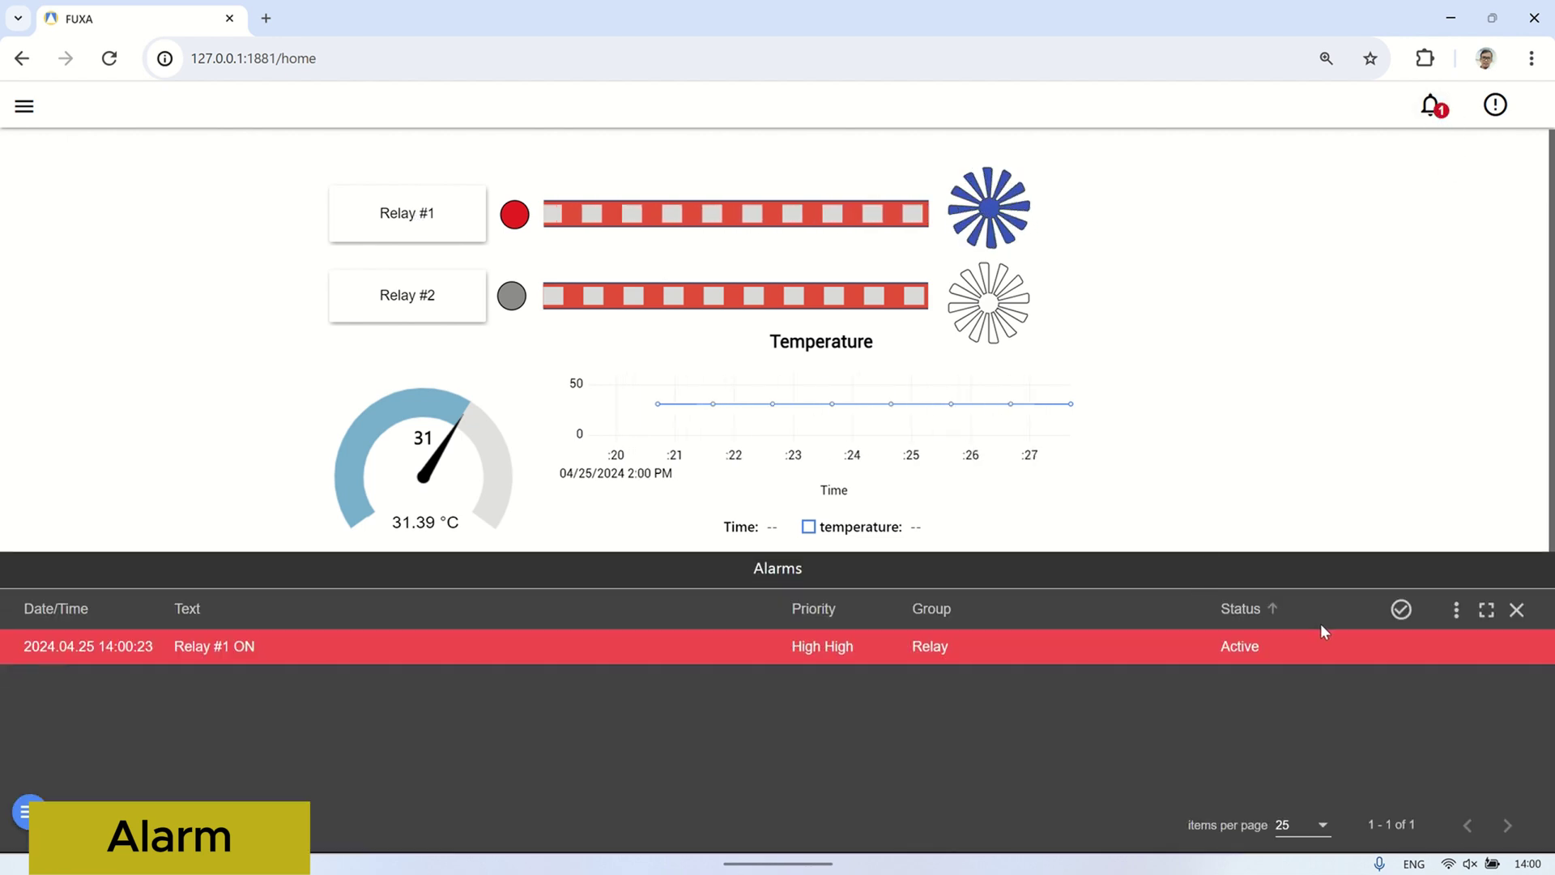
left_click(1403, 612)
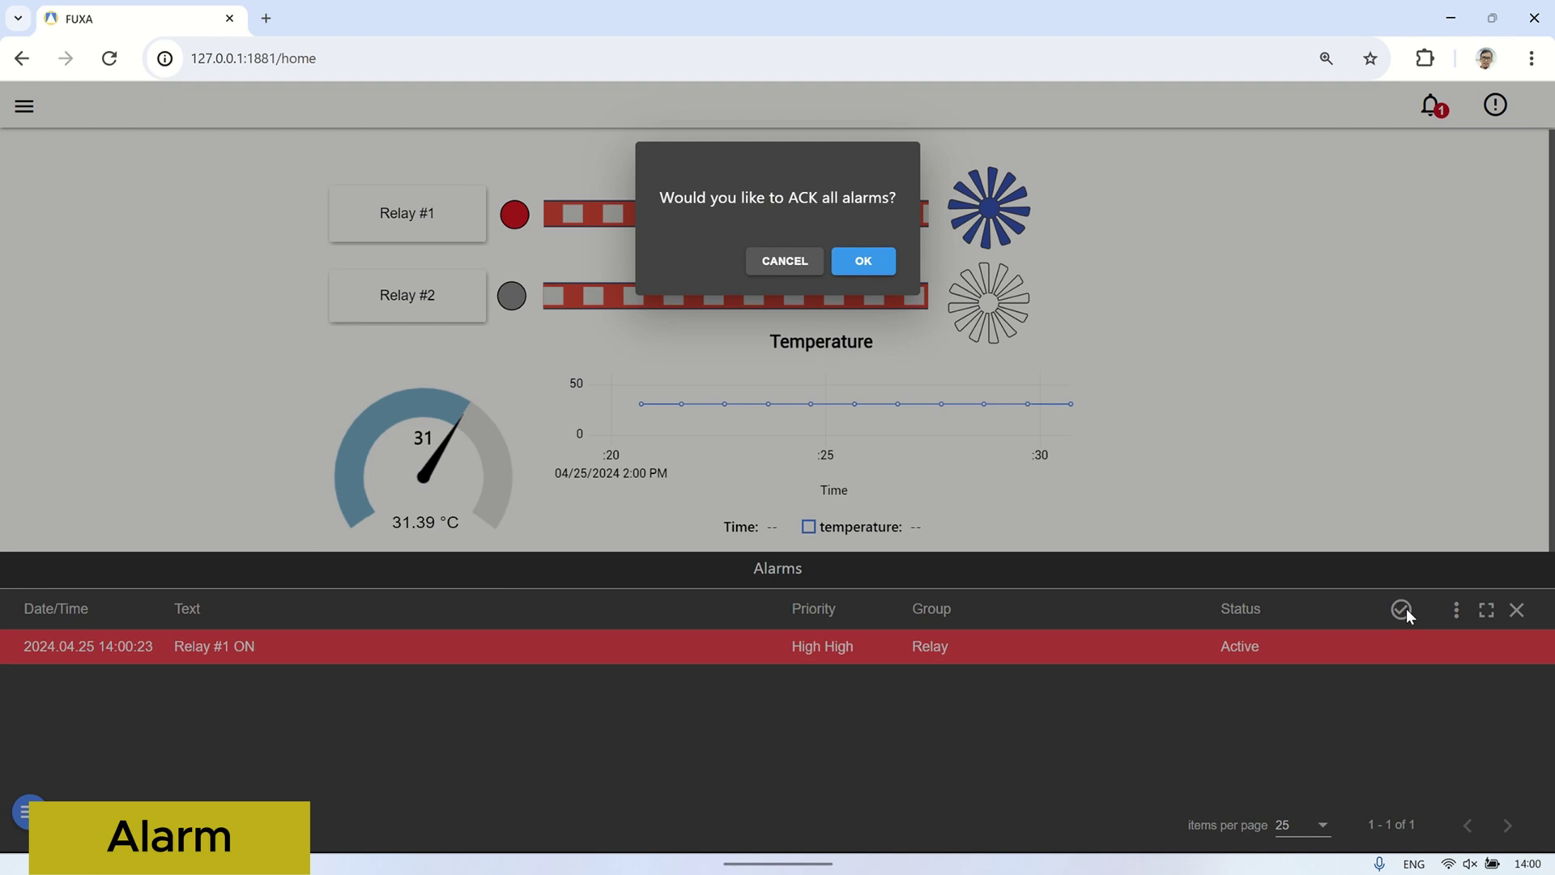
left_click(864, 260)
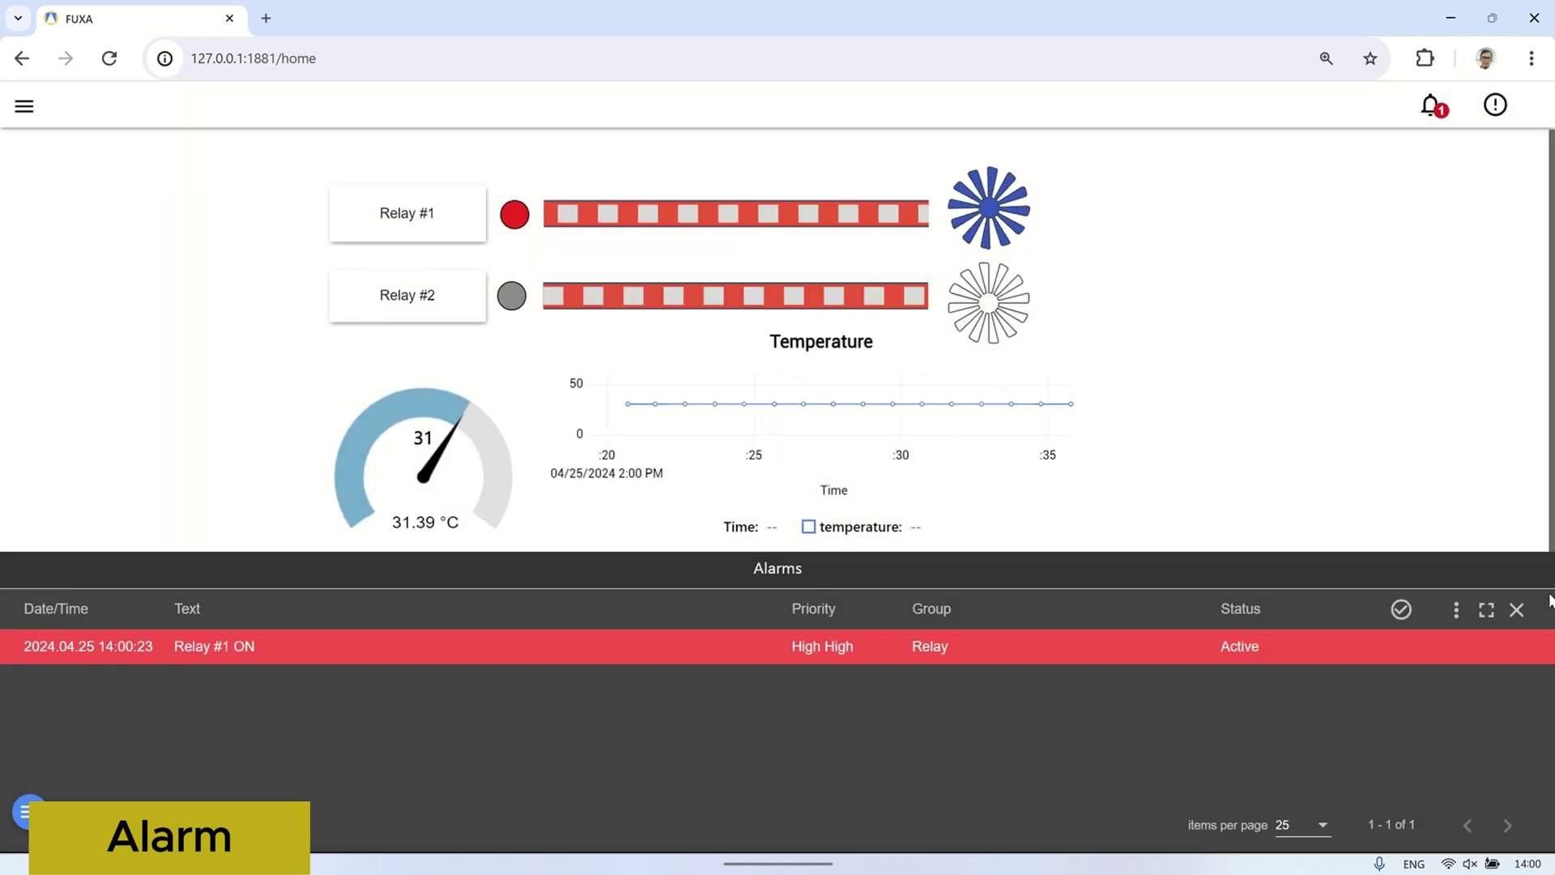
left_click(1516, 609)
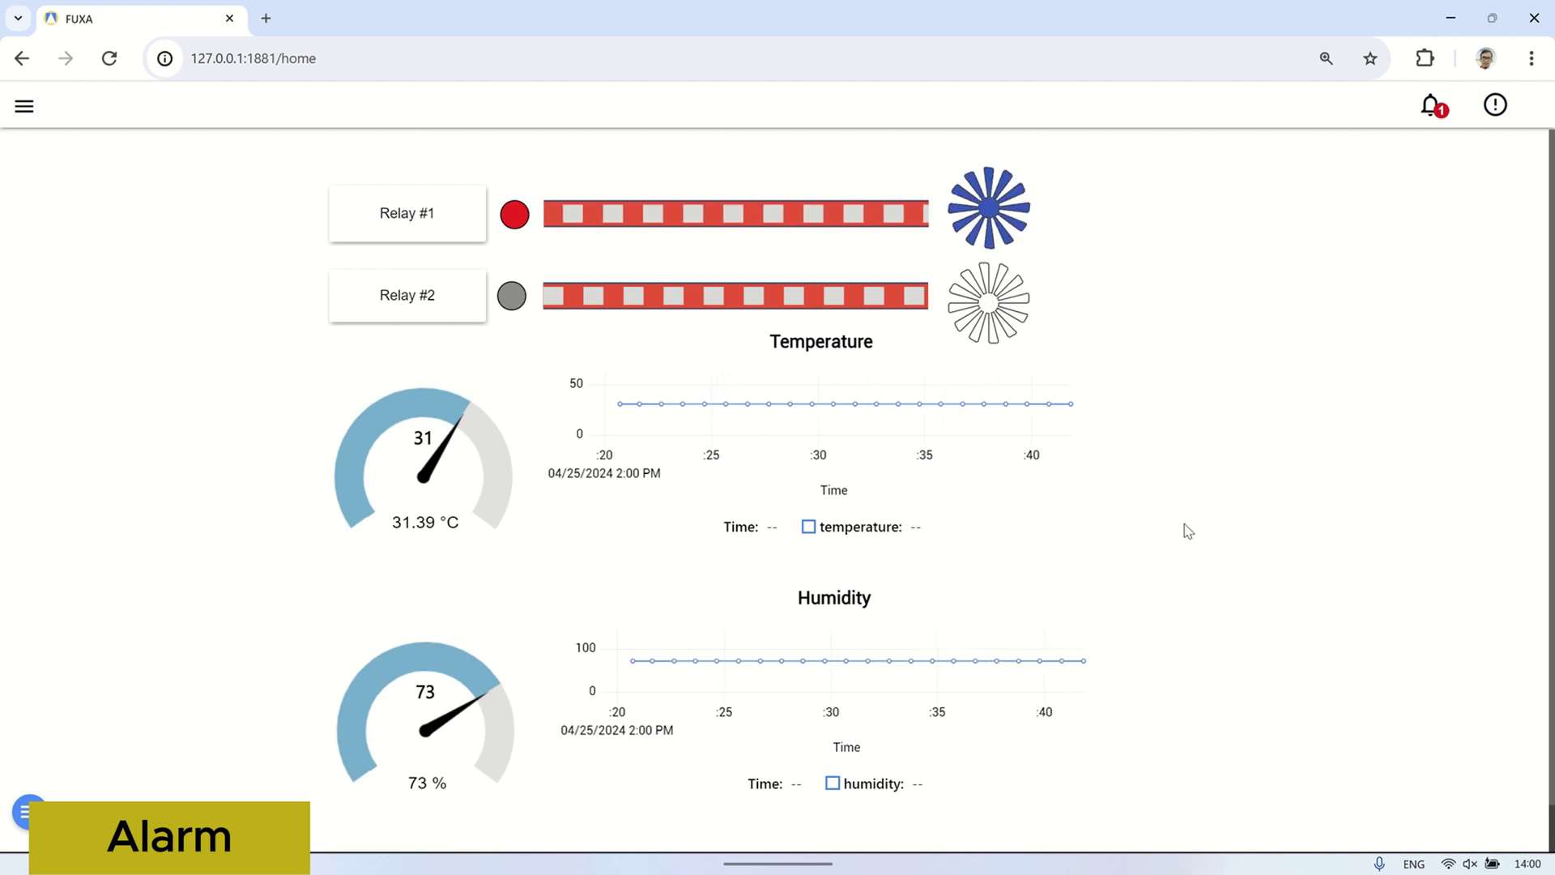
Switch Relay #2 on, acknowledge all alarms sorted by status, then switch both relays off.
left_click(435, 304)
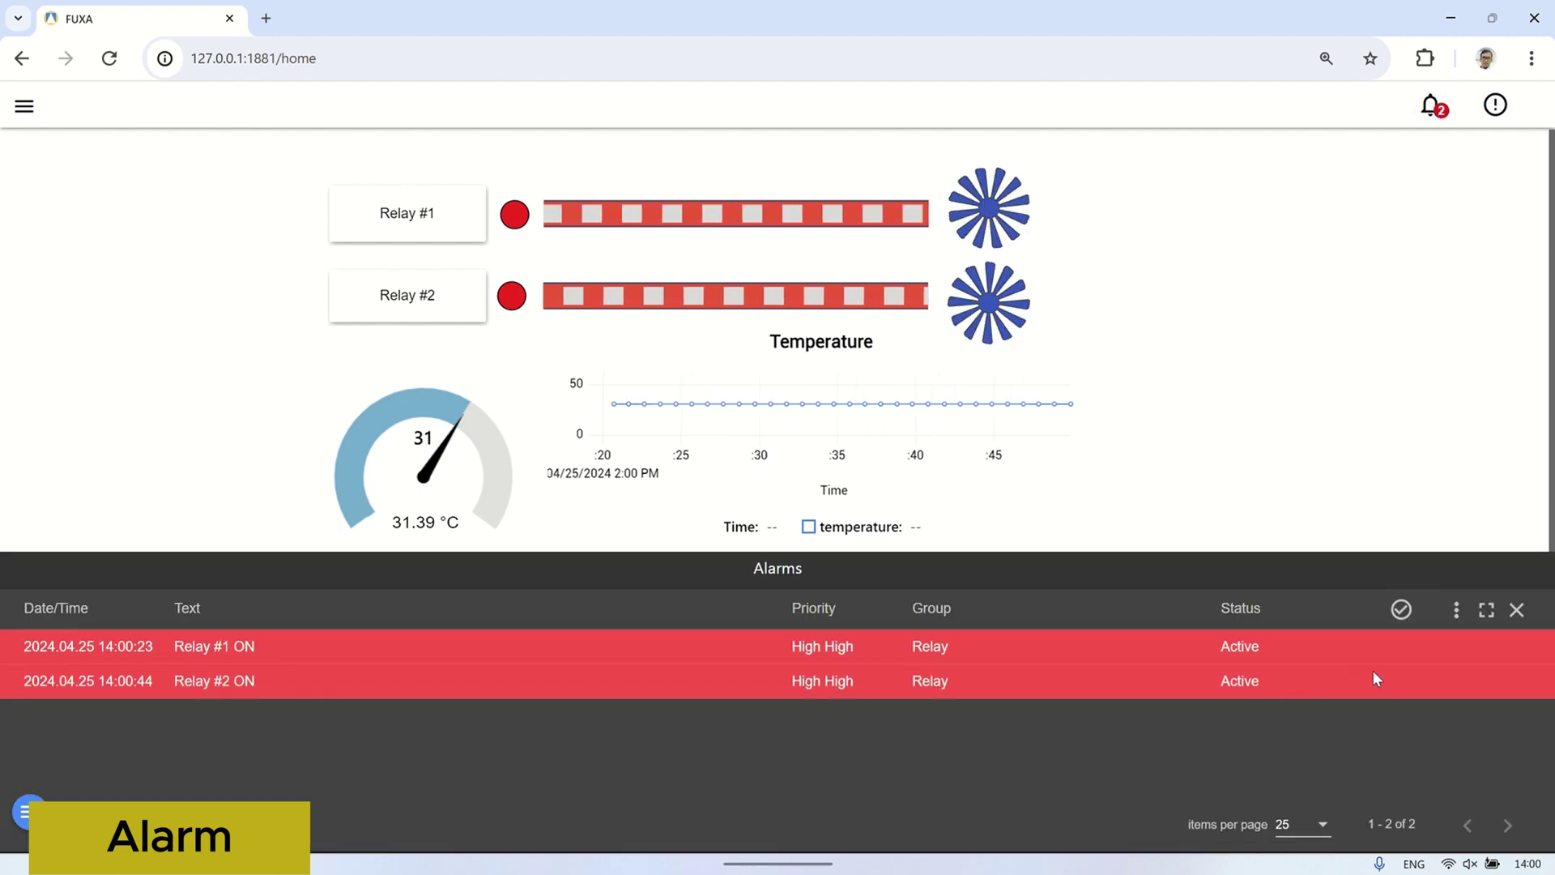
left_click(1240, 609)
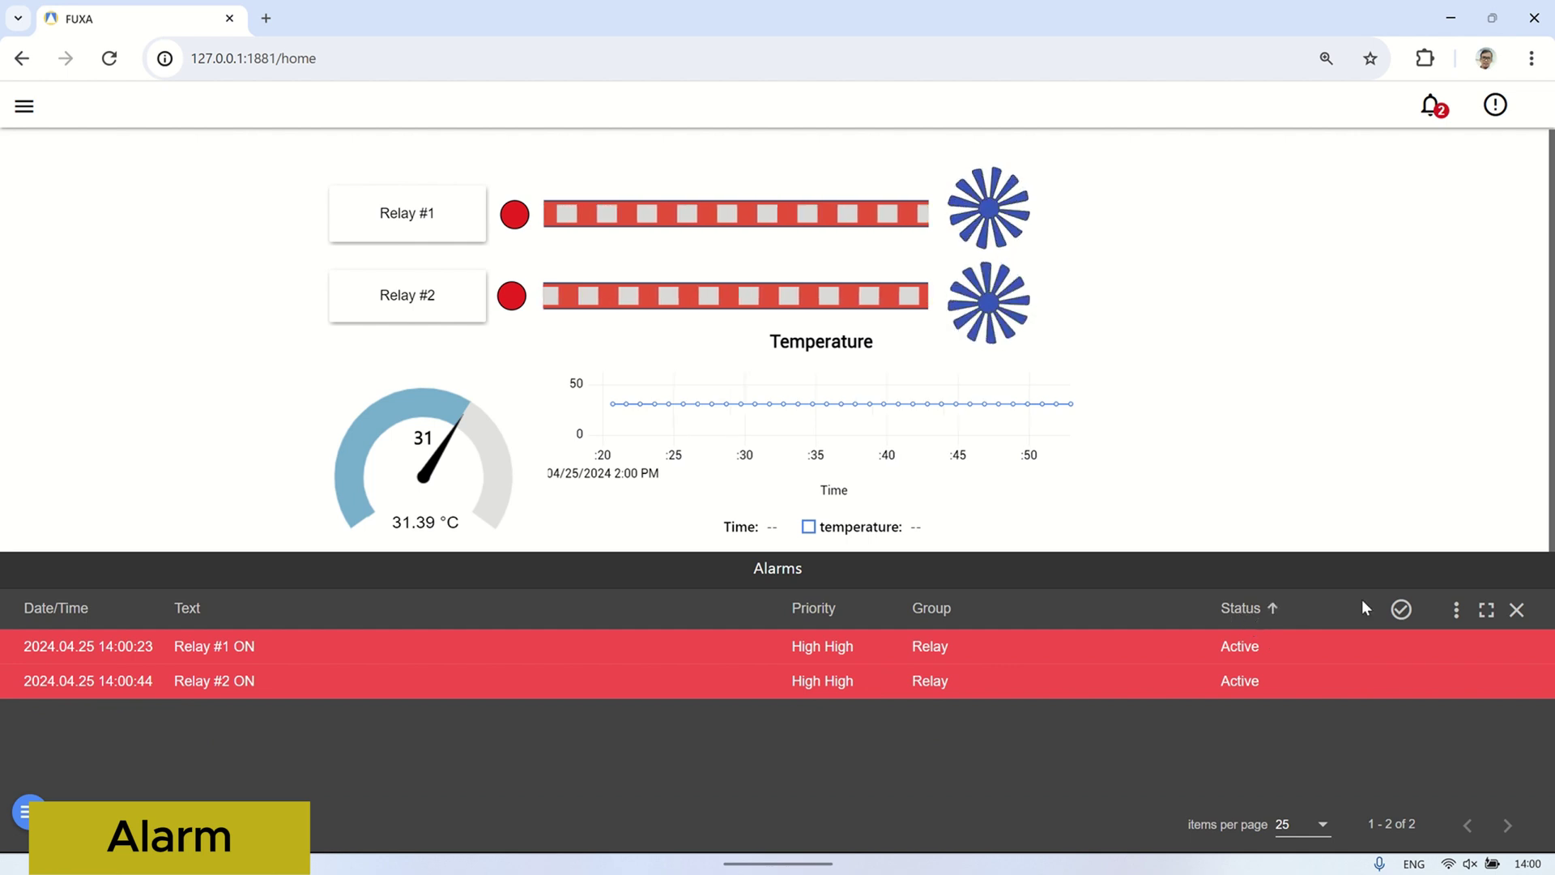
left_click(1401, 609)
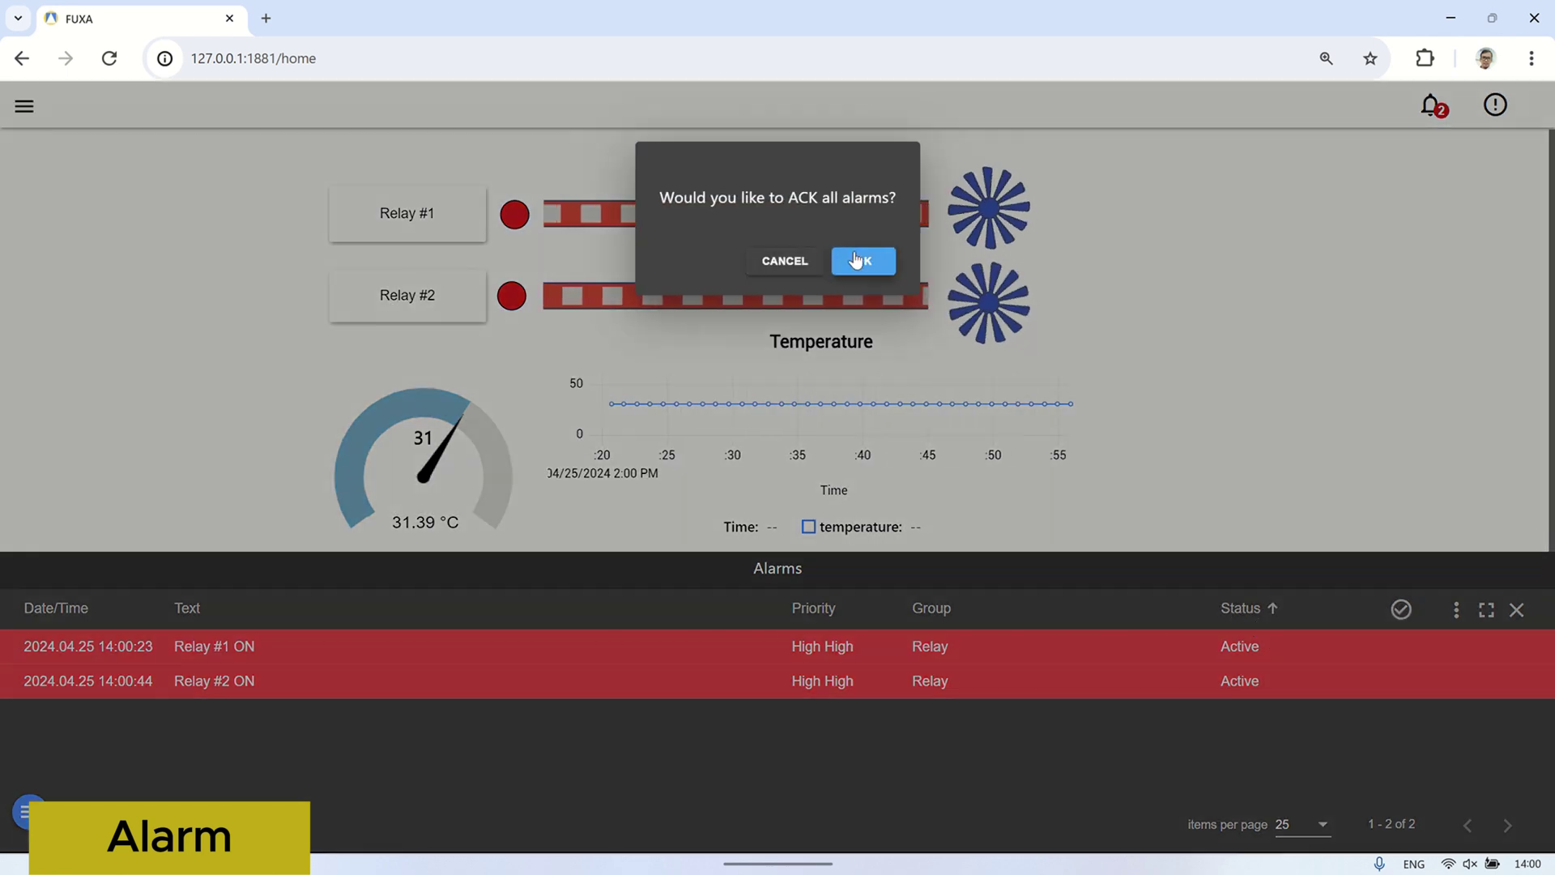
left_click(856, 259)
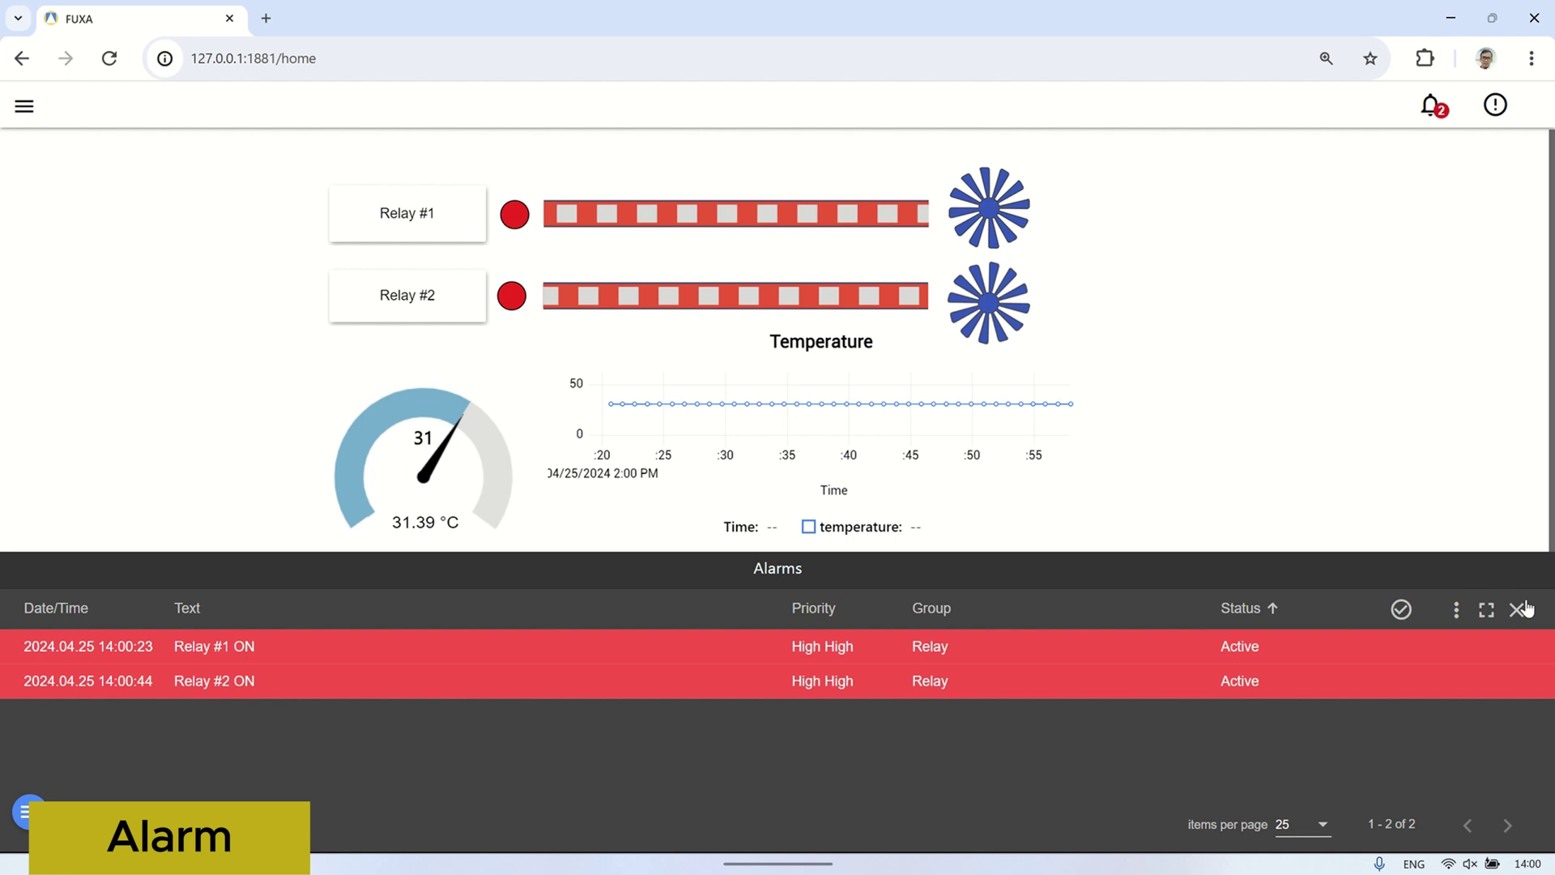
left_click(421, 298)
left_click(421, 226)
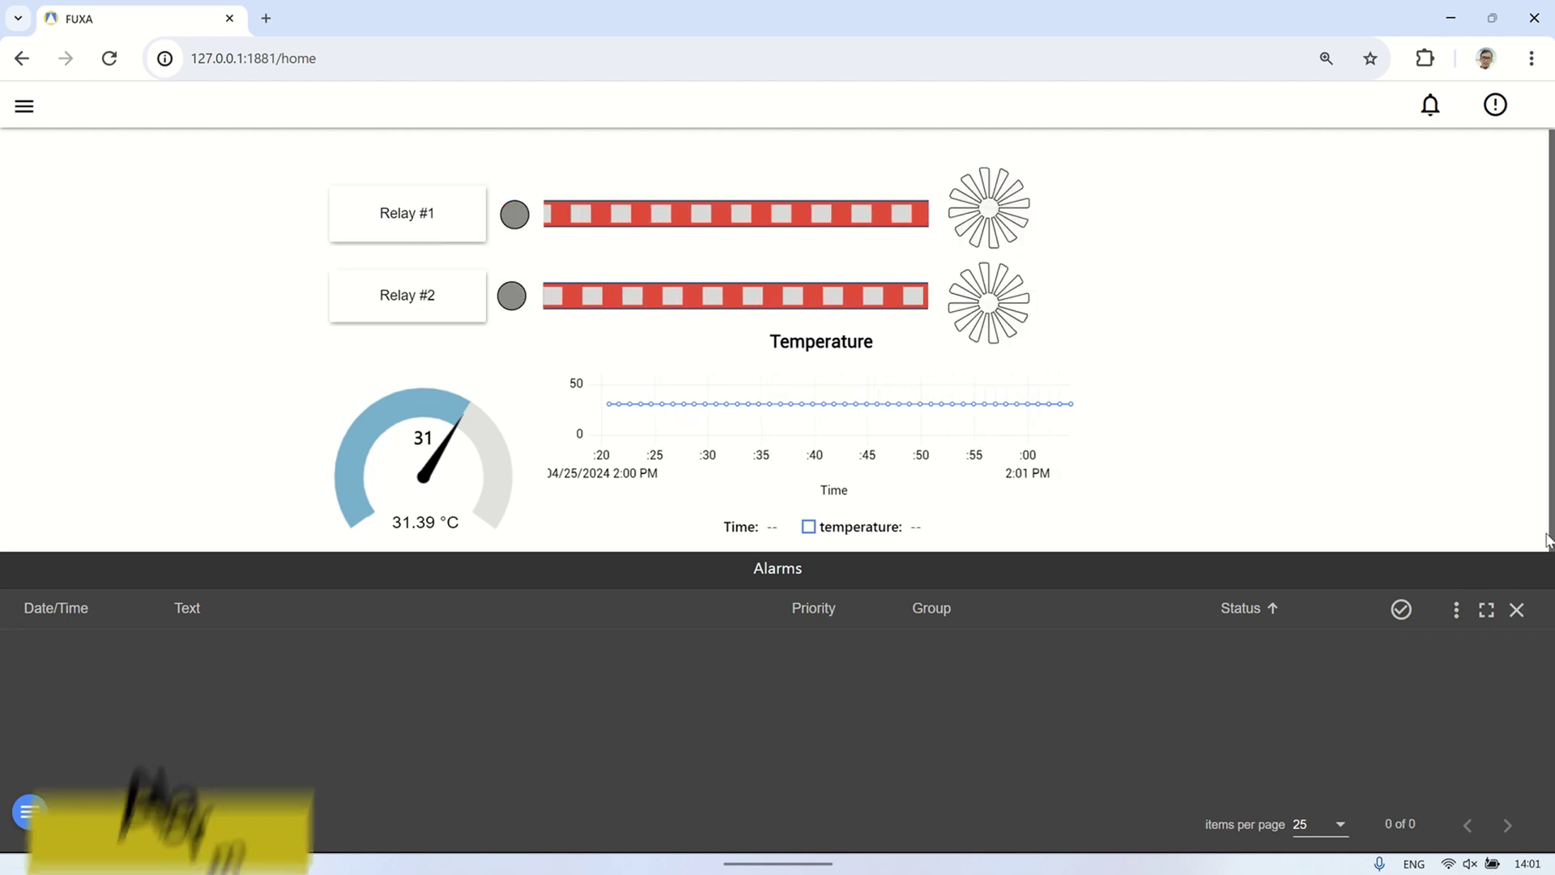
left_click(1517, 610)
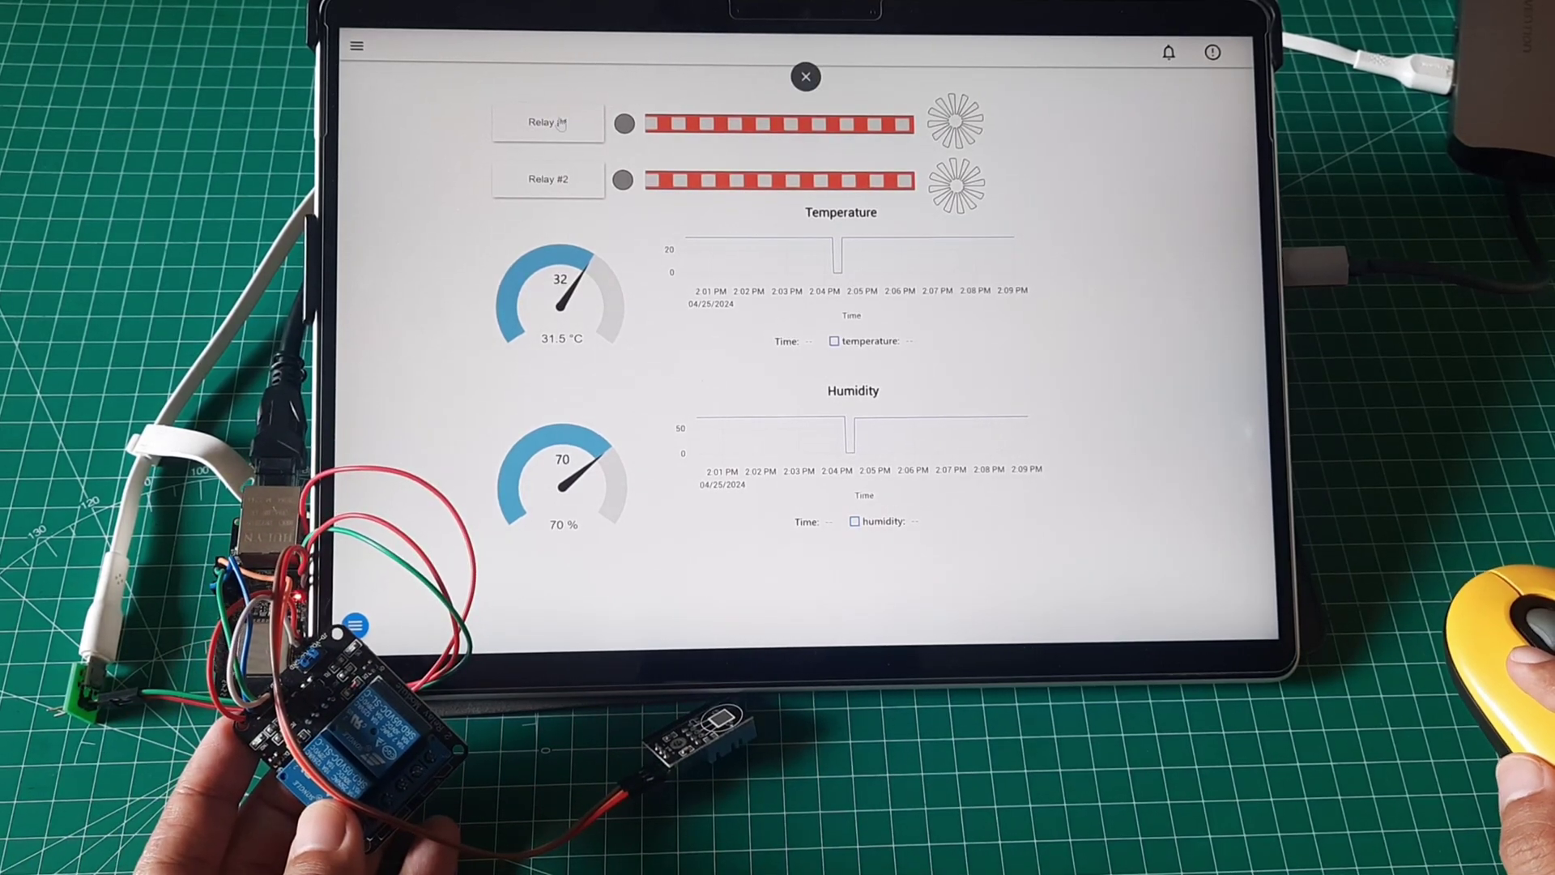
On the tablet, switch Relay #1 and Relay #2 on, toggling Relay #1 off and back on.
left_click(561, 124)
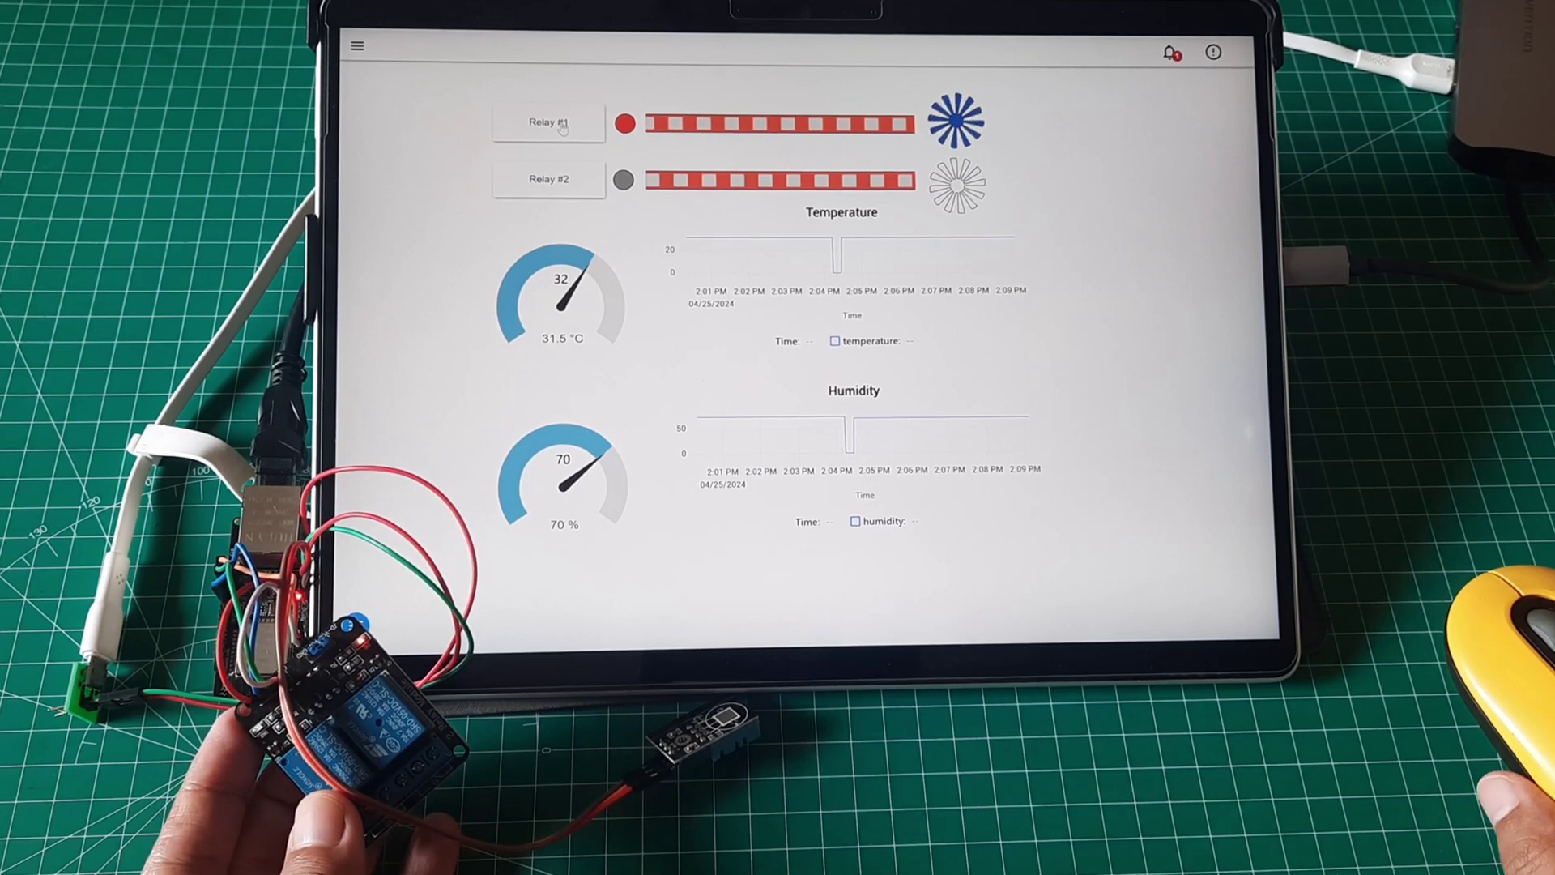
left_click(565, 183)
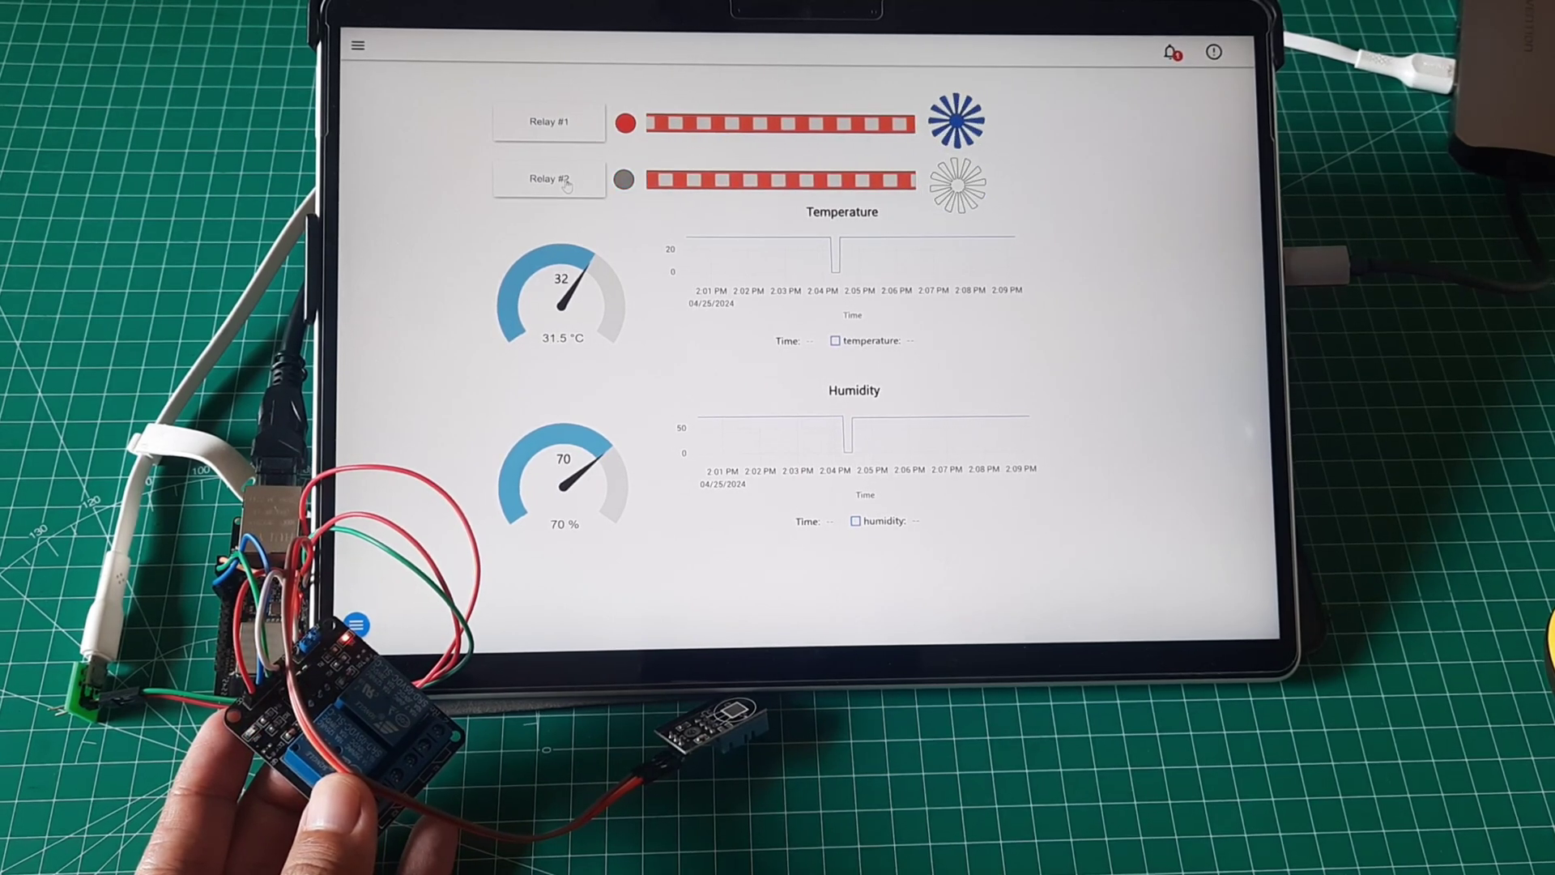
left_click(566, 123)
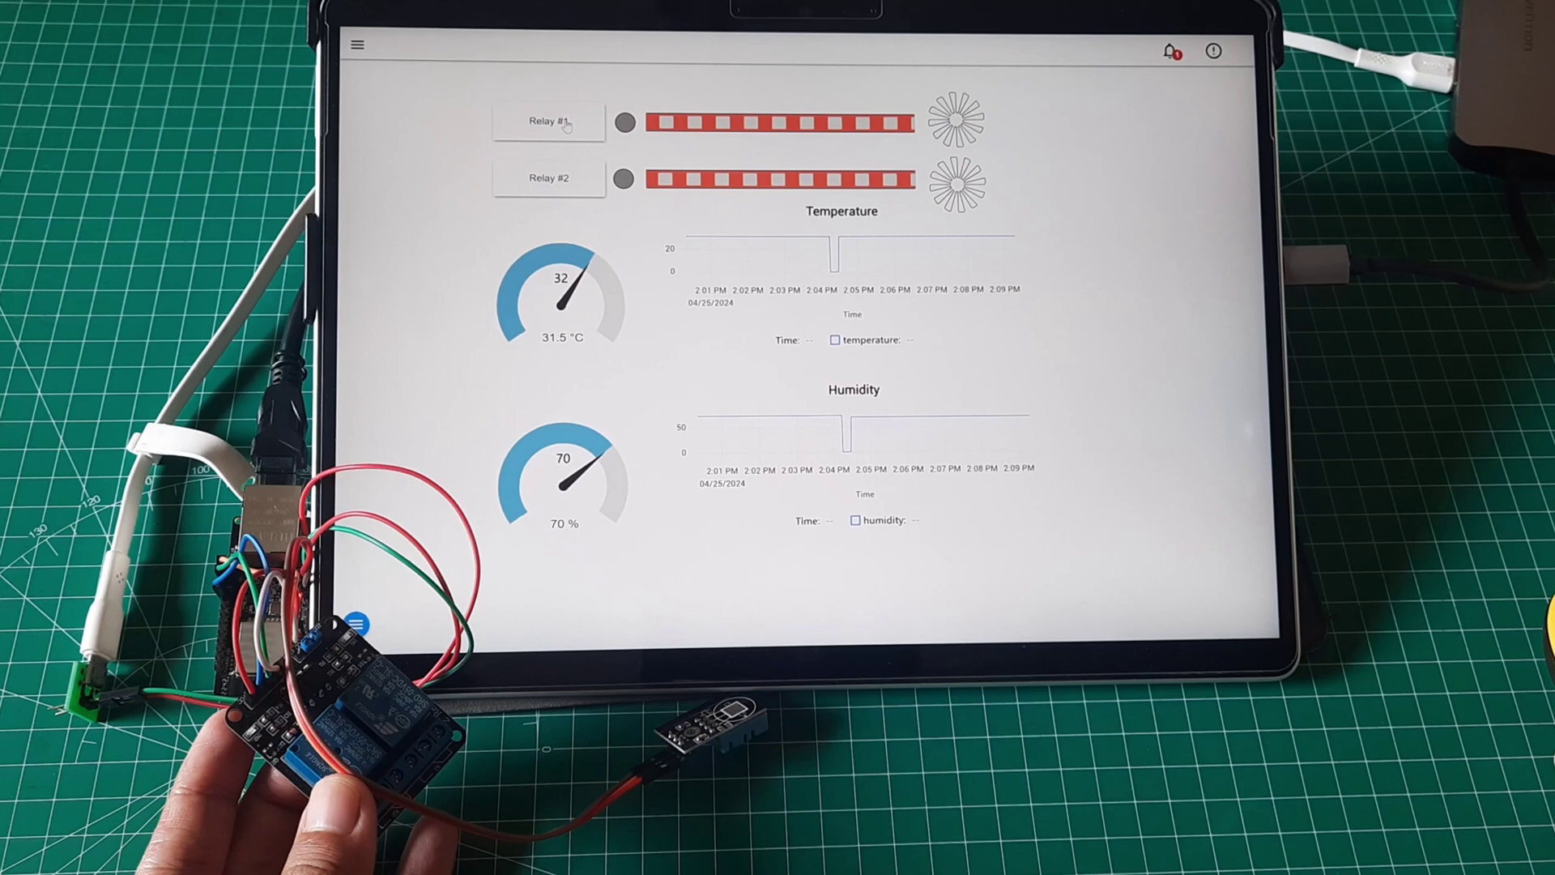
left_click(566, 123)
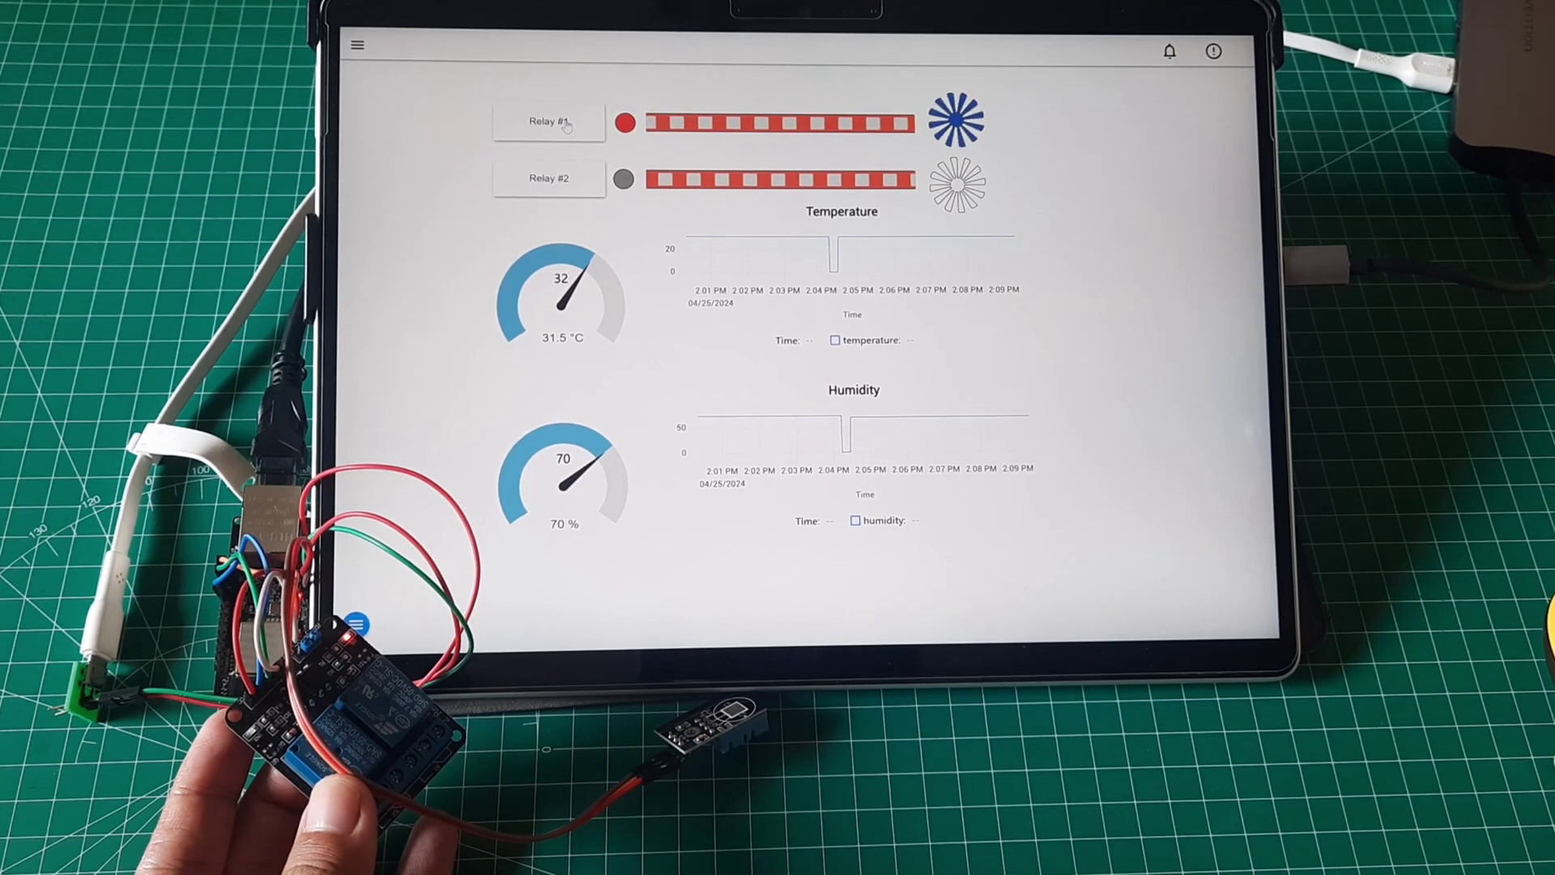